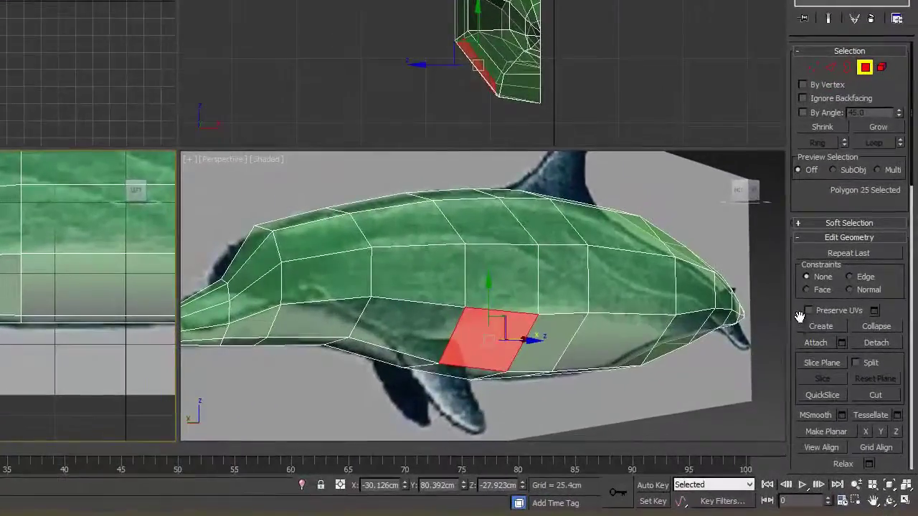
Bevel the selected polygon on the dolphin's side with a height of 25.4 cm and an outline of -4.039 cm to start the flipper.
{"action": "left_click_drag", "start_coordinate": [796, 409], "coordinate": [810, 29]}
{"action": "scroll", "coordinate": [805, 331], "scroll_direction": "down", "scroll_amount": 5}
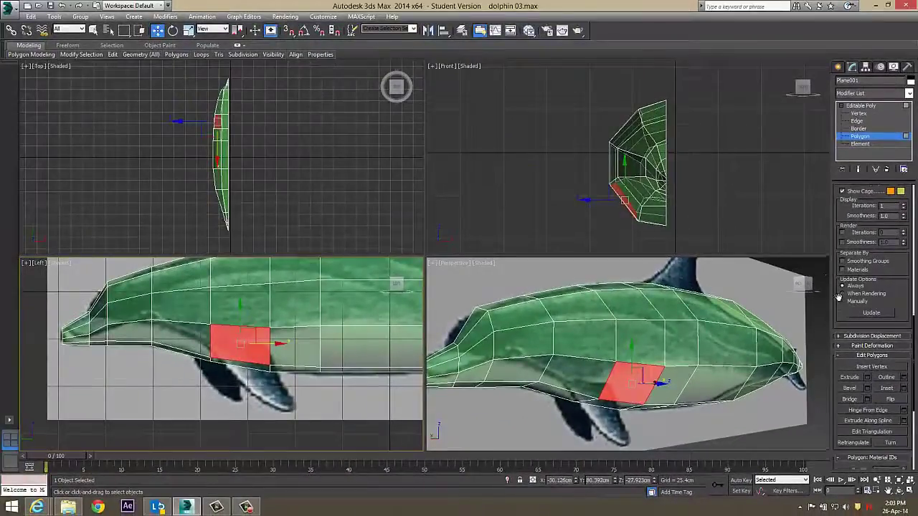
{"action": "scroll", "coordinate": [847, 327], "scroll_direction": "down", "scroll_amount": 2}
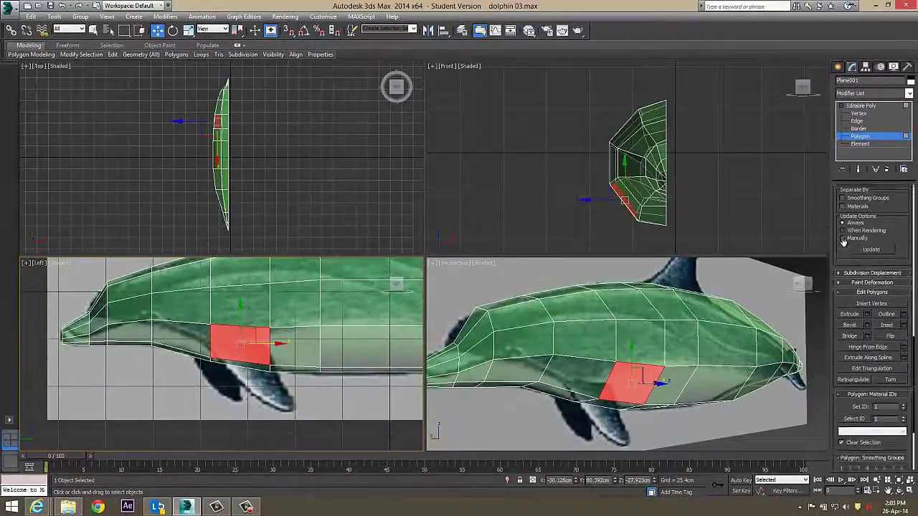
{"action": "left_click", "coordinate": [867, 320]}
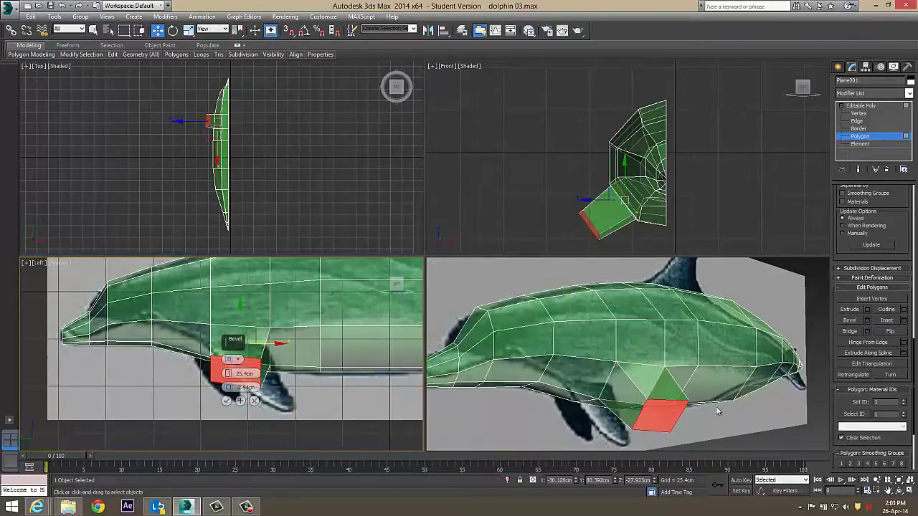
{"action": "scroll", "coordinate": [723, 388], "scroll_direction": "down", "scroll_amount": 3}
{"action": "scroll", "coordinate": [710, 373], "scroll_direction": "up", "scroll_amount": 8}
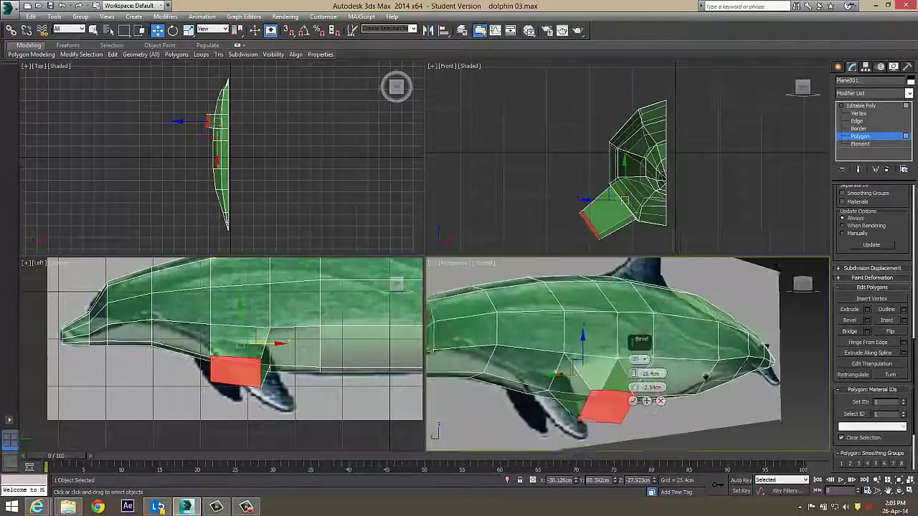
{"action": "scroll", "coordinate": [718, 371], "scroll_direction": "down", "scroll_amount": 6}
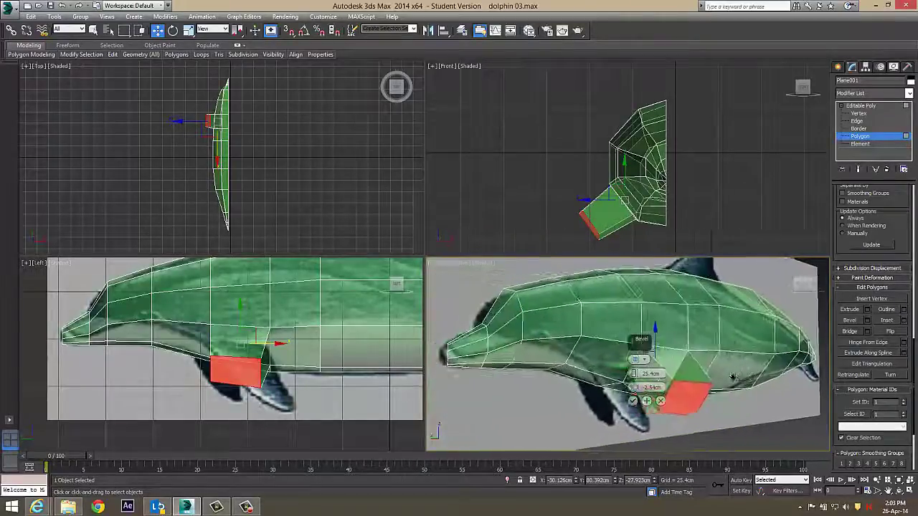
{"action": "middle_click_drag", "start_coordinate": [731, 373], "coordinate": [694, 380]}
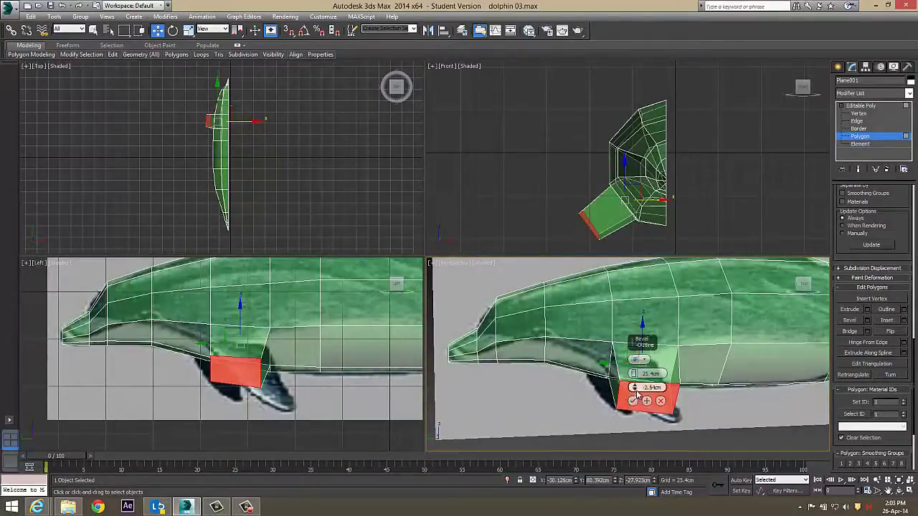
{"action": "left_click_drag", "start_coordinate": [634, 387], "coordinate": [634, 387]}
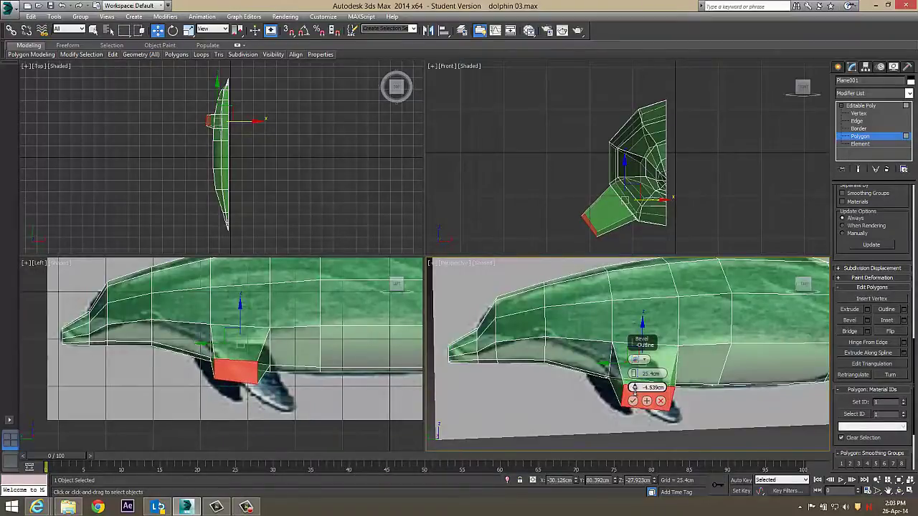
{"action": "left_click", "coordinate": [634, 387]}
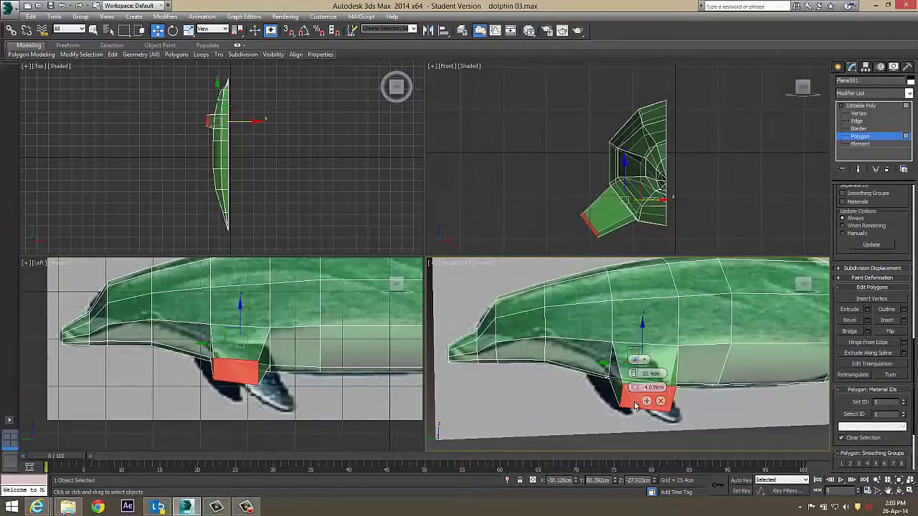
{"action": "left_click", "coordinate": [646, 401]}
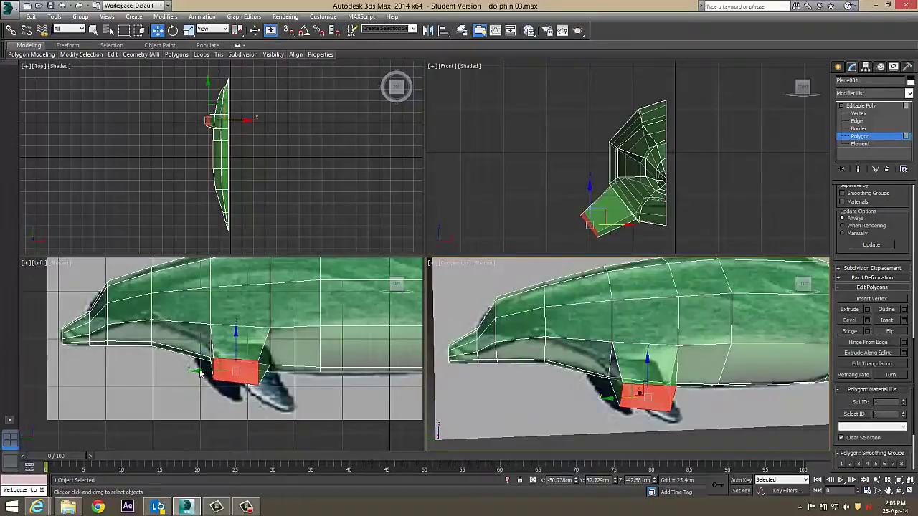
Move the flipper's end polygon about 13.6 cm toward the tail so it follows the reference fin.
{"action": "left_click", "coordinate": [201, 373]}
{"action": "left_click", "coordinate": [232, 371]}
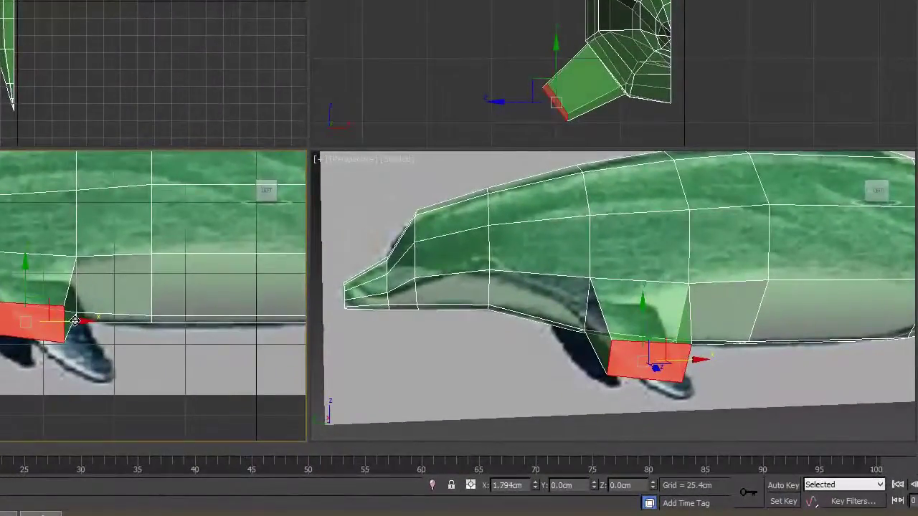
{"action": "left_click_drag", "start_coordinate": [75, 320], "coordinate": [108, 308]}
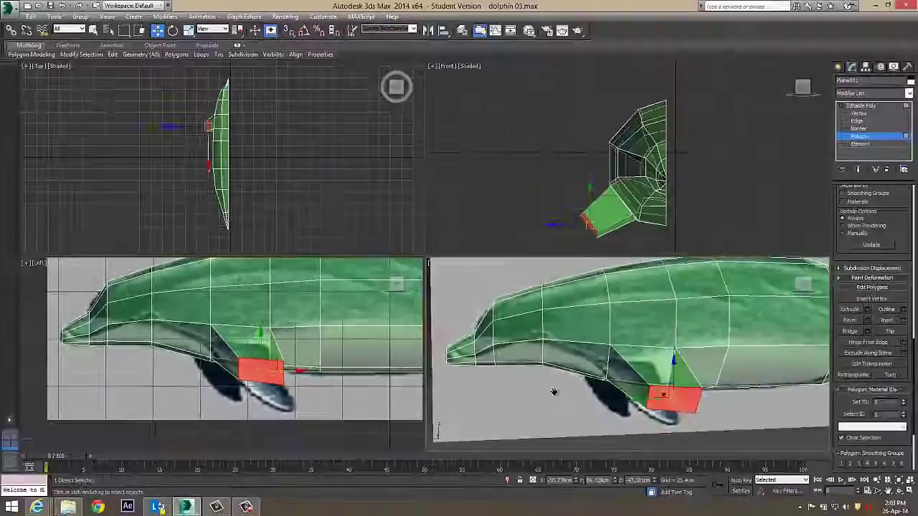
Rotate the flipper's end polygon about the Z and Y axes to tilt it along the fin's direction, and deselect it.
{"action": "scroll", "coordinate": [499, 351], "scroll_direction": "down", "scroll_amount": 5}
{"action": "middle_click_drag", "start_coordinate": [499, 351], "coordinate": [468, 294]}
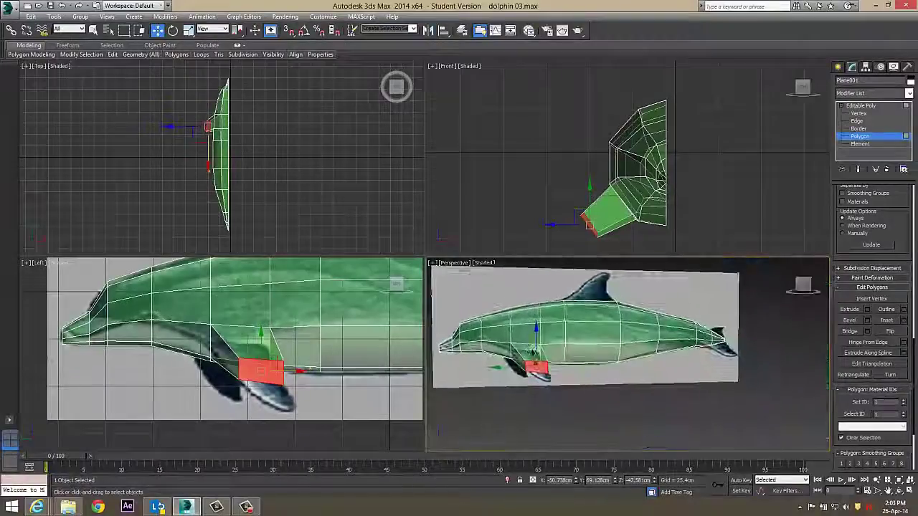
{"action": "mouse_move", "coordinate": [533, 352]}
{"action": "middle_mouse_down"}
{"action": "mouse_move", "coordinate": [548, 387]}
{"action": "mouse_move", "coordinate": [541, 347]}
{"action": "middle_mouse_up"}
{"action": "middle_click_drag", "start_coordinate": [541, 347], "coordinate": [627, 367], "text": "alt"}
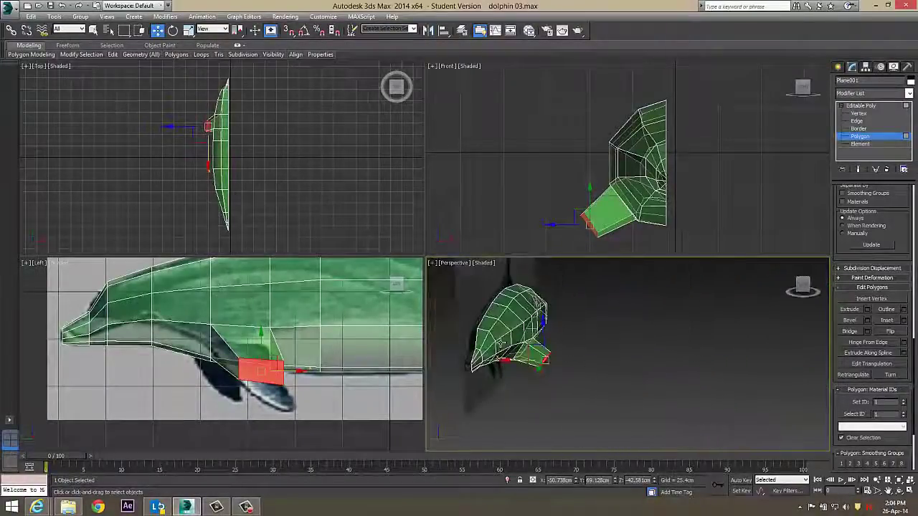
{"action": "middle_click_drag", "start_coordinate": [500, 343], "coordinate": [643, 380], "text": "alt"}
{"action": "scroll", "coordinate": [643, 380], "scroll_direction": "up", "scroll_amount": 4}
{"action": "middle_click_drag", "start_coordinate": [643, 380], "coordinate": [622, 401]}
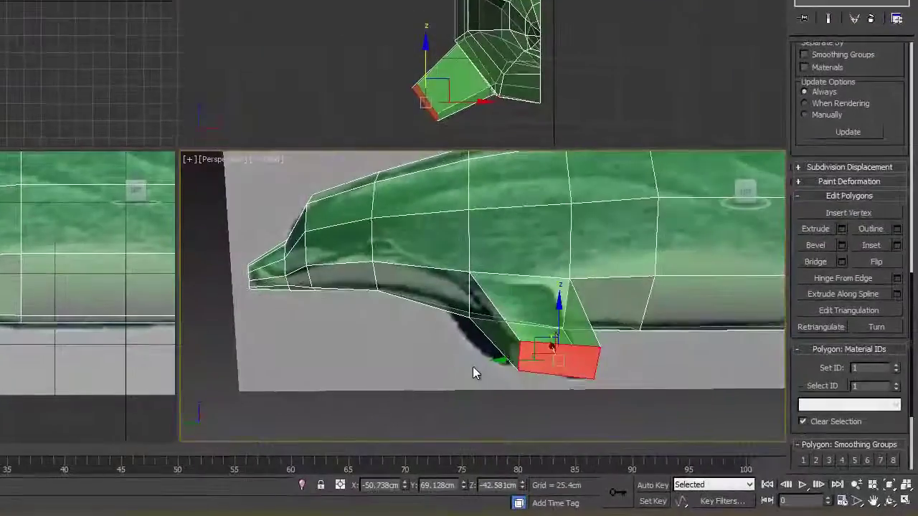
{"action": "middle_click_drag", "start_coordinate": [473, 367], "coordinate": [343, 360], "text": "alt"}
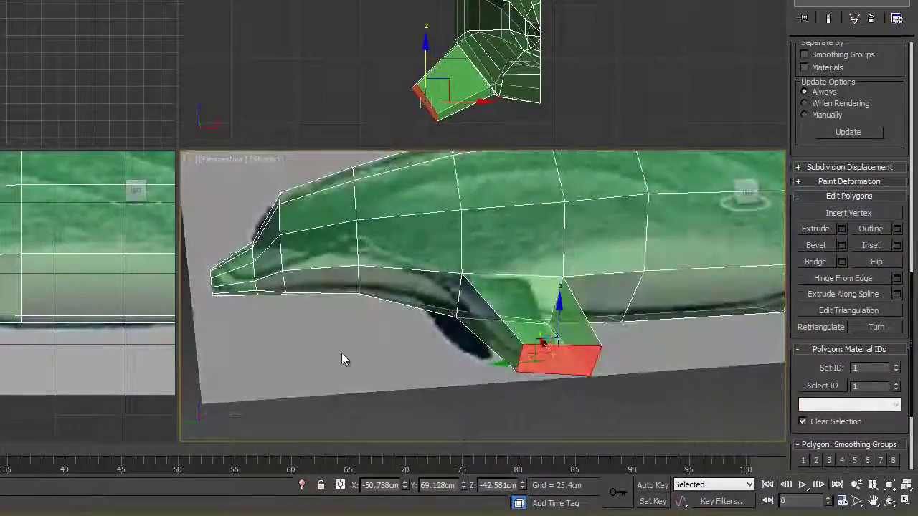
{"action": "middle_click_drag", "start_coordinate": [516, 359], "coordinate": [444, 350]}
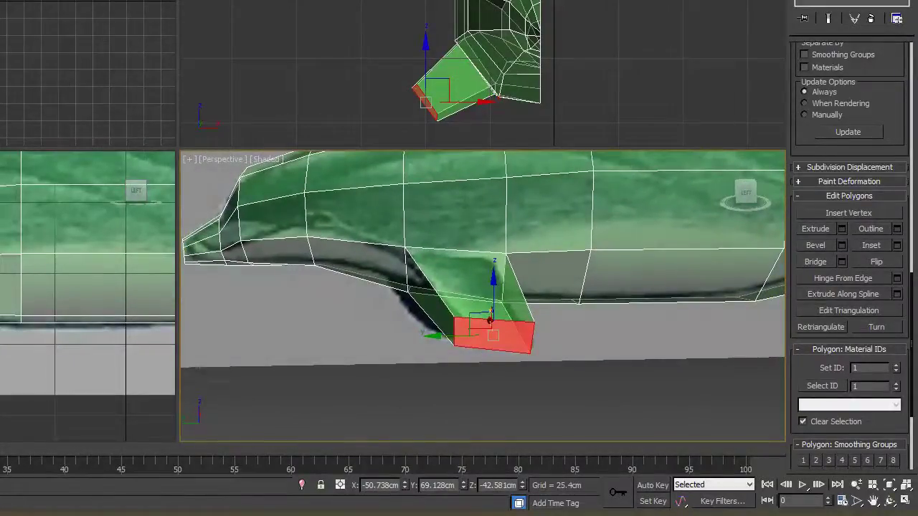
{"action": "key", "text": "e"}
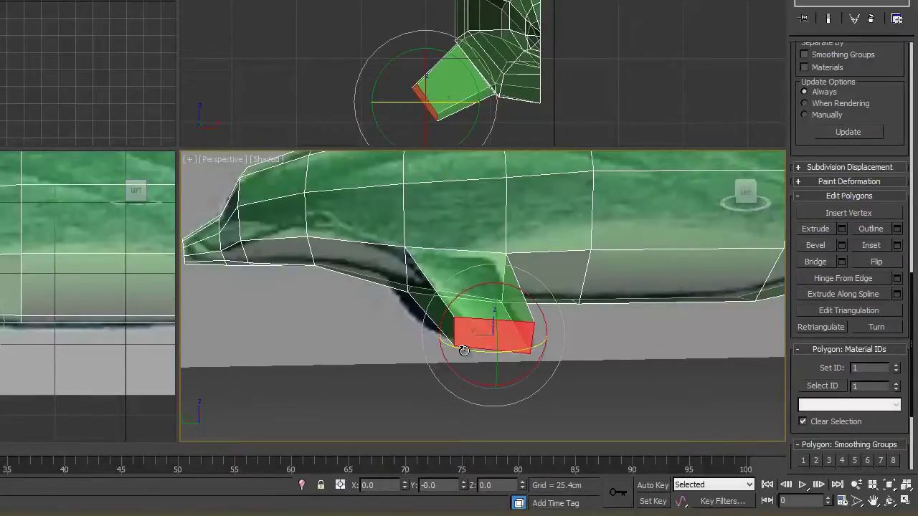
{"action": "left_click_drag", "start_coordinate": [465, 349], "coordinate": [494, 335]}
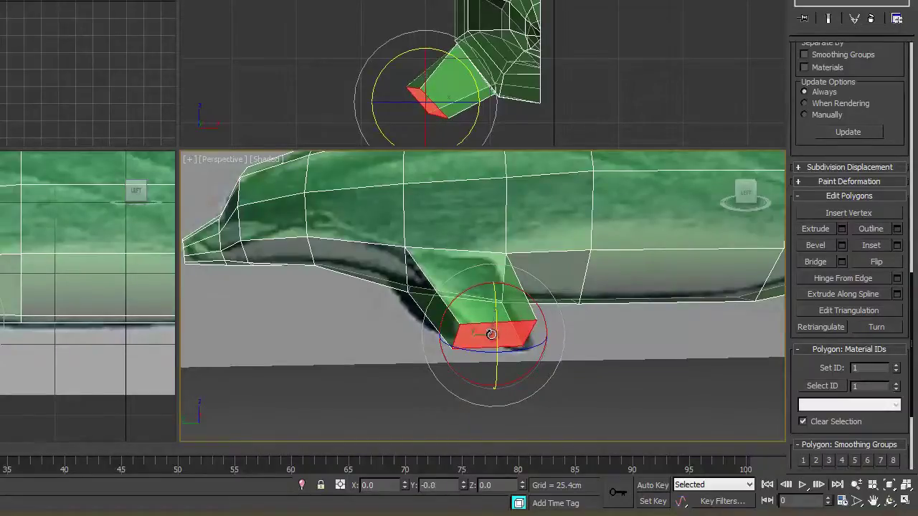
{"action": "left_click", "coordinate": [246, 362]}
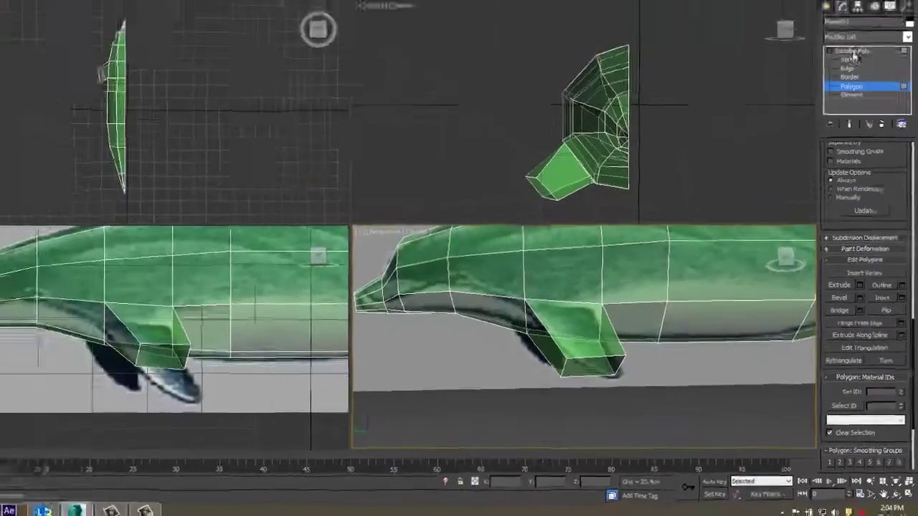
At vertex level, move the upper rear vertex of the flipper's end slightly toward the head.
{"action": "left_click", "coordinate": [859, 114]}
{"action": "middle_click_drag", "start_coordinate": [274, 376], "coordinate": [333, 358]}
{"action": "scroll", "coordinate": [308, 366], "scroll_direction": "up", "scroll_amount": 3}
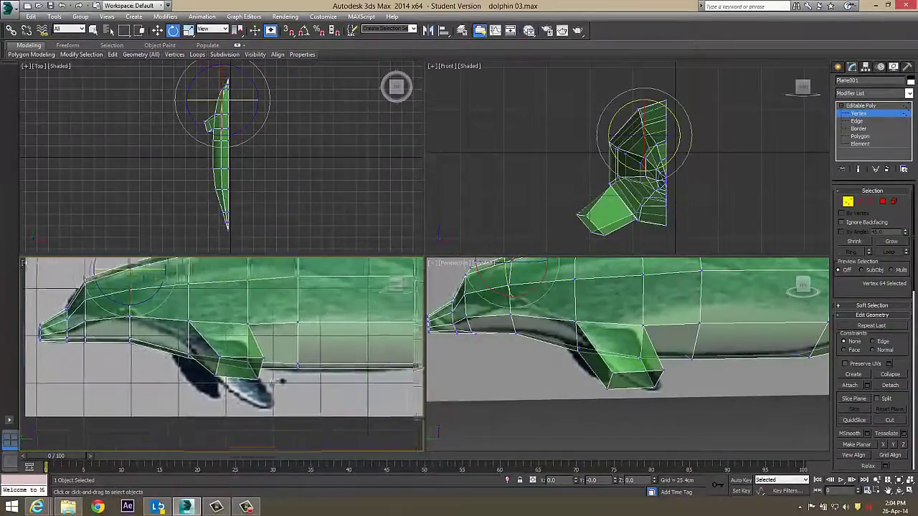
{"action": "scroll", "coordinate": [609, 351], "scroll_direction": "up", "scroll_amount": 5}
{"action": "scroll", "coordinate": [610, 360], "scroll_direction": "down", "scroll_amount": 3}
{"action": "middle_click_drag", "start_coordinate": [611, 360], "coordinate": [603, 332], "text": "alt"}
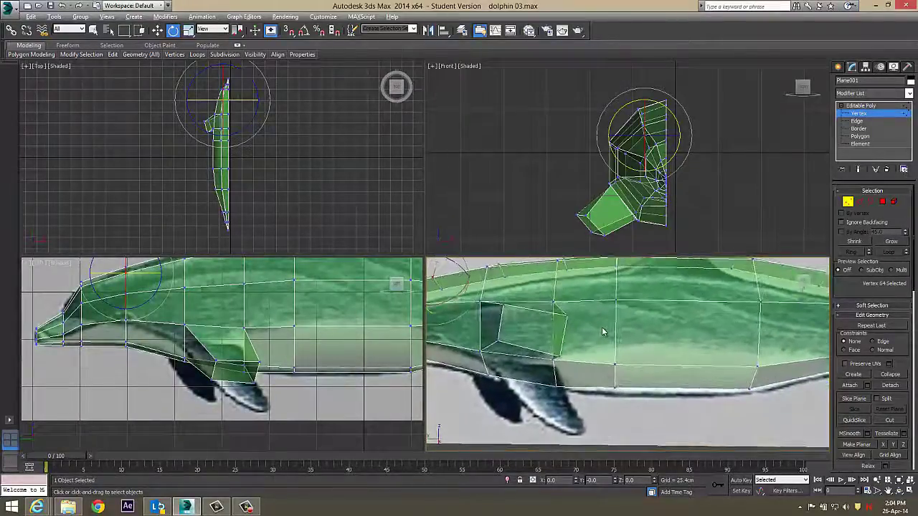
{"action": "left_click", "coordinate": [565, 321]}
{"action": "key", "text": "w"}
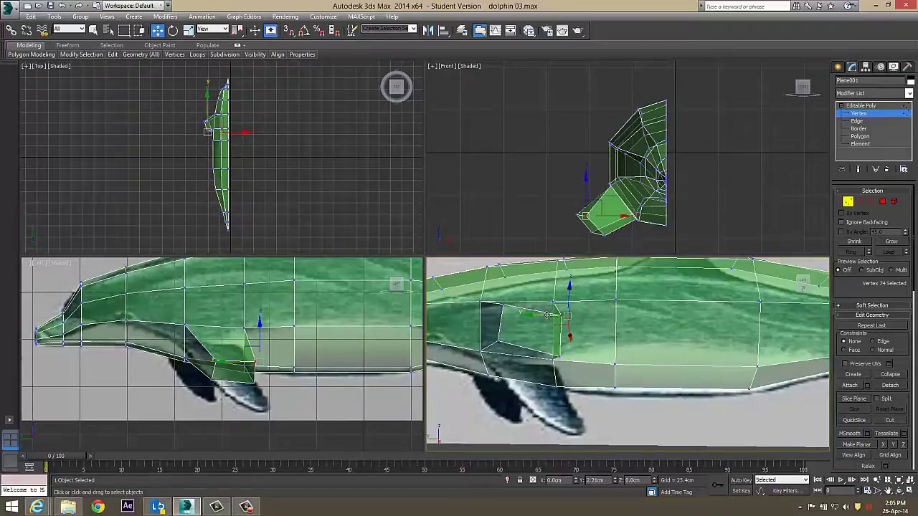
{"action": "left_click_drag", "start_coordinate": [548, 315], "coordinate": [543, 314]}
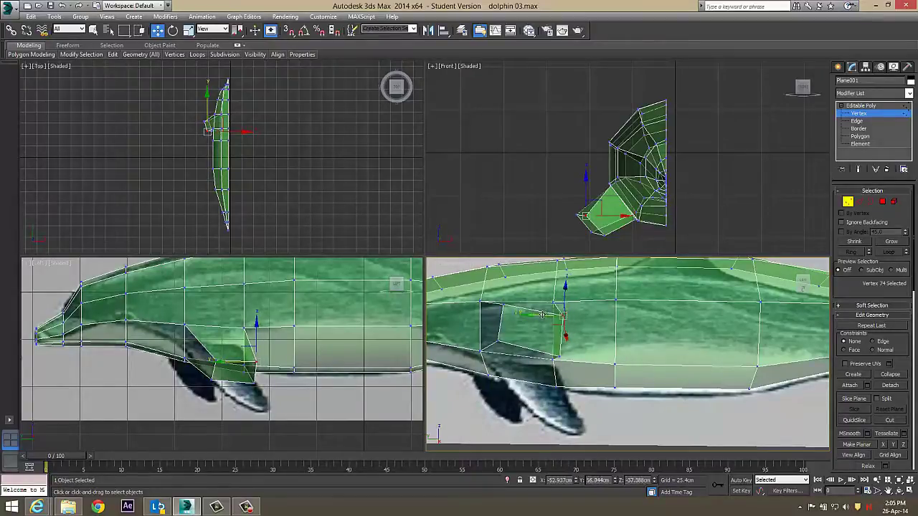
Lower the upper front vertex of the flipper's end slightly and raise the lower rear vertex about 2.9 cm.
{"action": "left_click", "coordinate": [503, 304]}
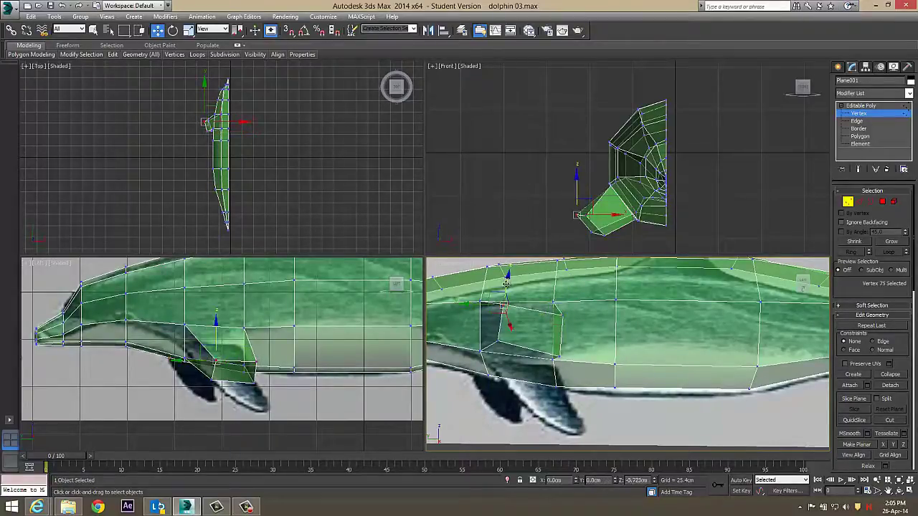
{"action": "left_click_drag", "start_coordinate": [506, 284], "coordinate": [503, 292]}
{"action": "left_click", "coordinate": [558, 355]}
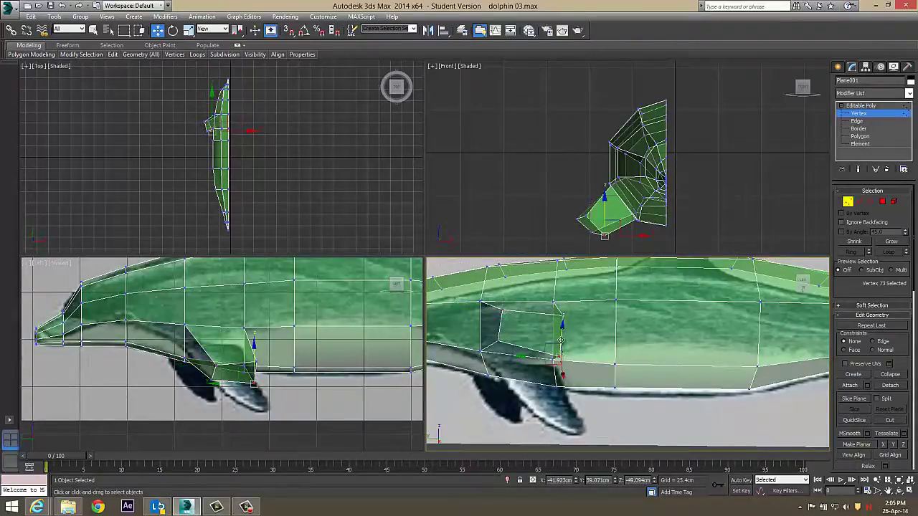
{"action": "left_click_drag", "start_coordinate": [561, 335], "coordinate": [561, 327]}
Select all four vertices of the flipper's end and move them about 5 cm toward the body and 1.6 cm up.
{"action": "scroll", "coordinate": [595, 347], "scroll_direction": "down", "scroll_amount": 5}
{"action": "middle_click_drag", "start_coordinate": [596, 346], "coordinate": [597, 365], "text": "alt"}
{"action": "middle_click_drag", "start_coordinate": [454, 318], "coordinate": [358, 279], "text": "alt"}
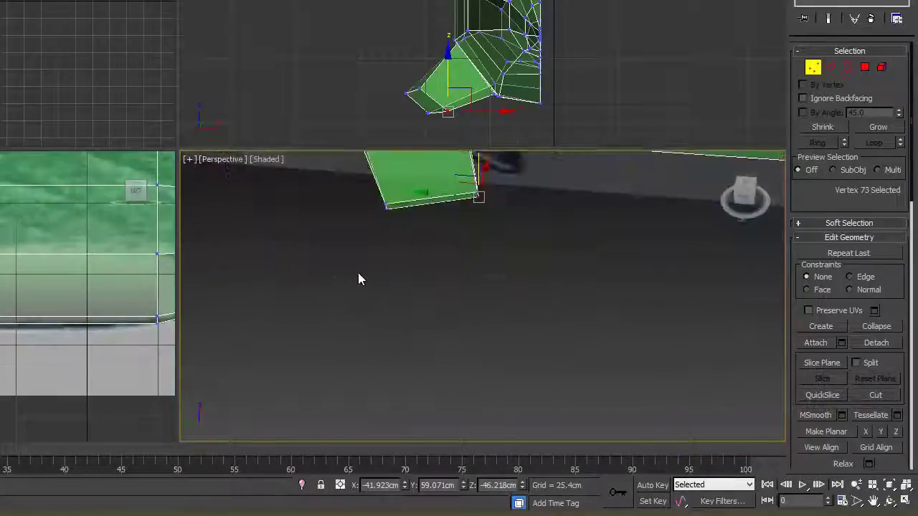
{"action": "middle_click_drag", "start_coordinate": [423, 254], "coordinate": [393, 300]}
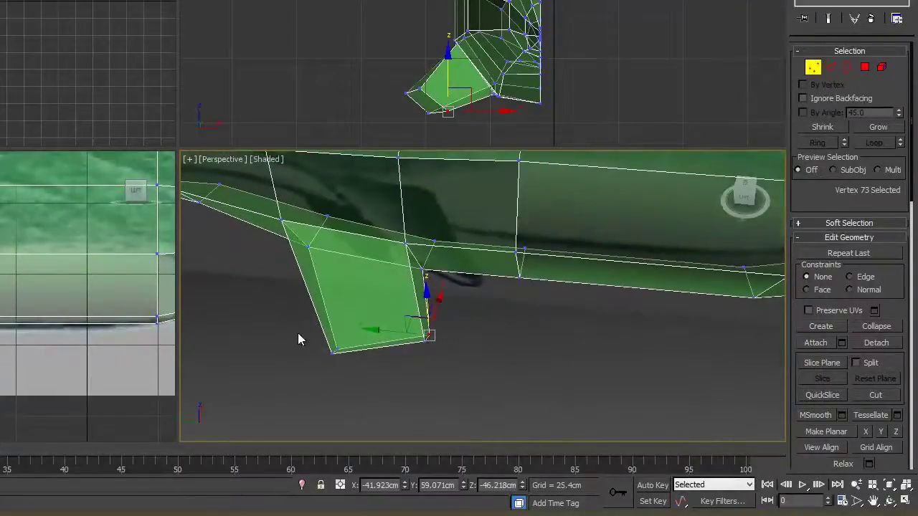
{"action": "left_click_drag", "start_coordinate": [462, 356], "coordinate": [465, 371]}
{"action": "middle_click_drag", "start_coordinate": [363, 400], "coordinate": [493, 327]}
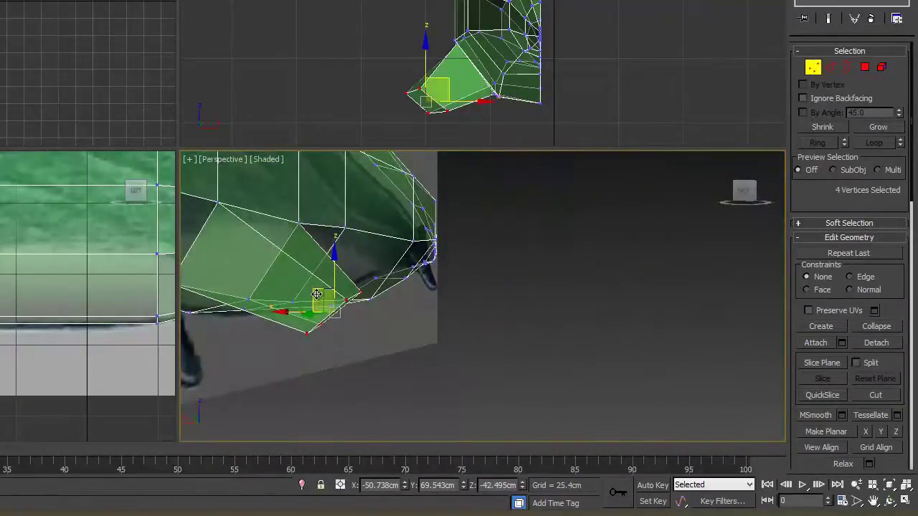
{"action": "left_click_drag", "start_coordinate": [314, 294], "coordinate": [298, 287]}
Move the upper front vertex of the flipper's end about 1.7 cm toward the head.
{"action": "middle_click_drag", "start_coordinate": [410, 343], "coordinate": [426, 311], "text": "alt"}
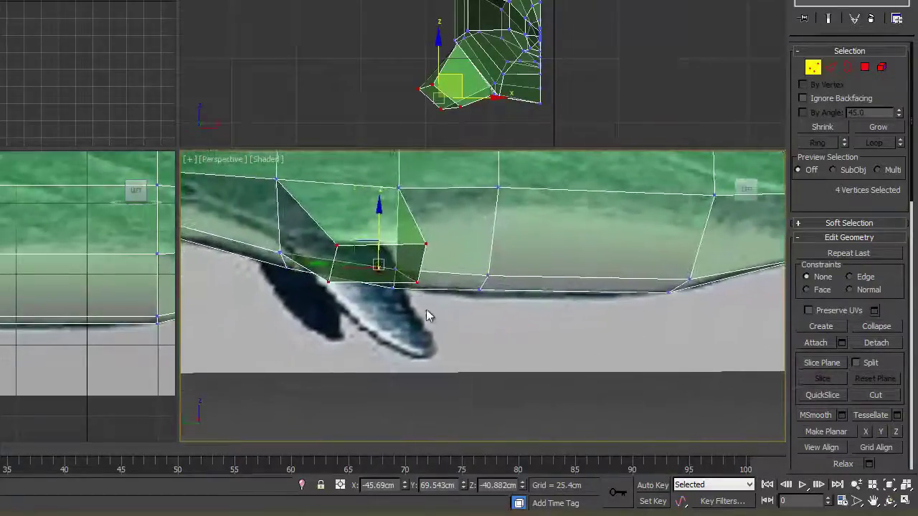
{"action": "left_click", "coordinate": [337, 248]}
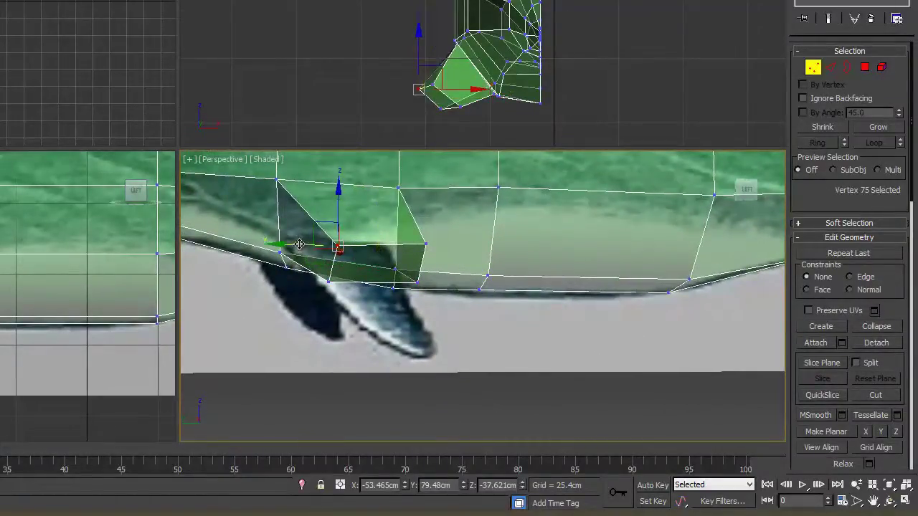
{"action": "left_click_drag", "start_coordinate": [299, 244], "coordinate": [290, 244]}
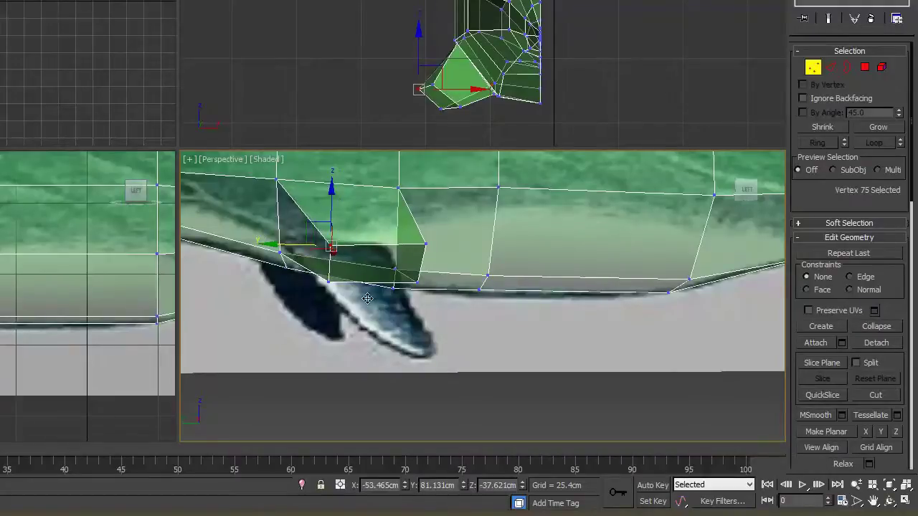
Select the polygon at the flipper's end and bevel it with a height of 18.902 cm and an outline of -2.539 cm.
{"action": "middle_click_drag", "start_coordinate": [397, 325], "coordinate": [388, 290]}
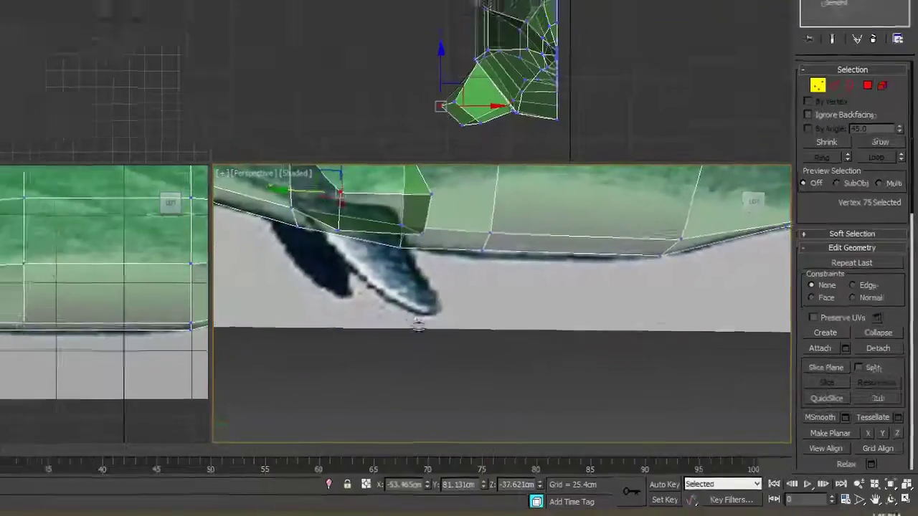
{"action": "scroll", "coordinate": [438, 296], "scroll_direction": "down", "scroll_amount": 5}
{"action": "middle_click_drag", "start_coordinate": [446, 271], "coordinate": [431, 290]}
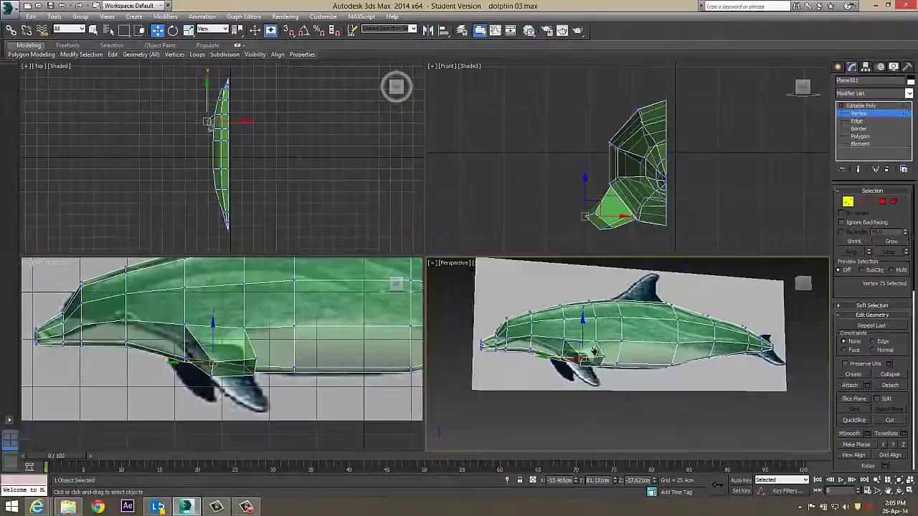
{"action": "middle_click_drag", "start_coordinate": [594, 351], "coordinate": [568, 353], "text": "alt"}
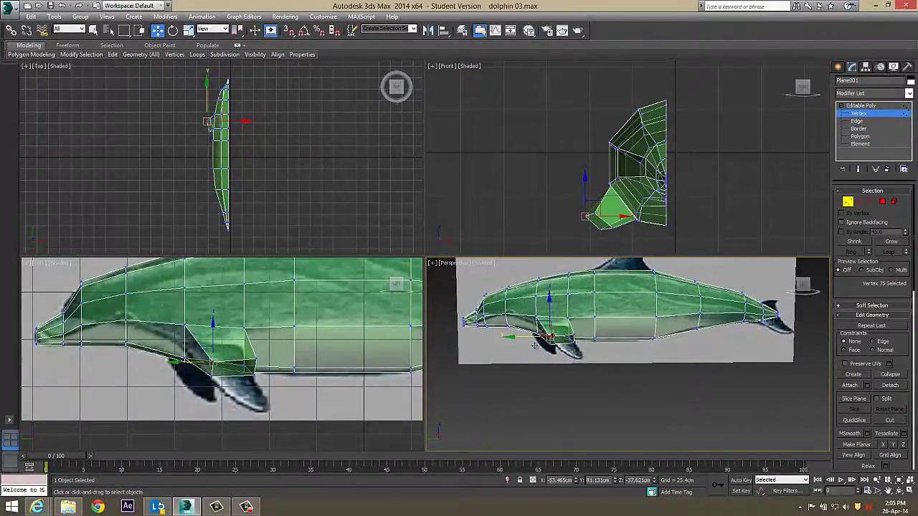
{"action": "left_click", "coordinate": [882, 203]}
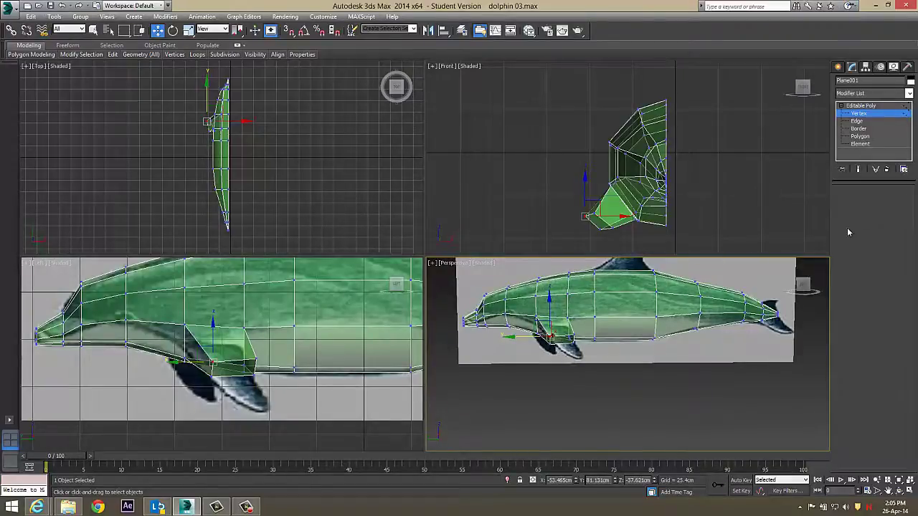
{"action": "left_click", "coordinate": [565, 337]}
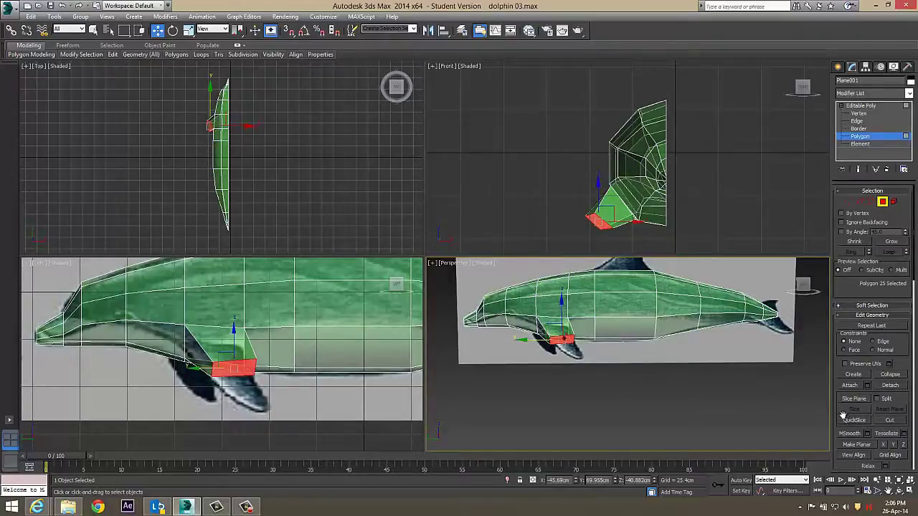
{"action": "left_click", "coordinate": [840, 315]}
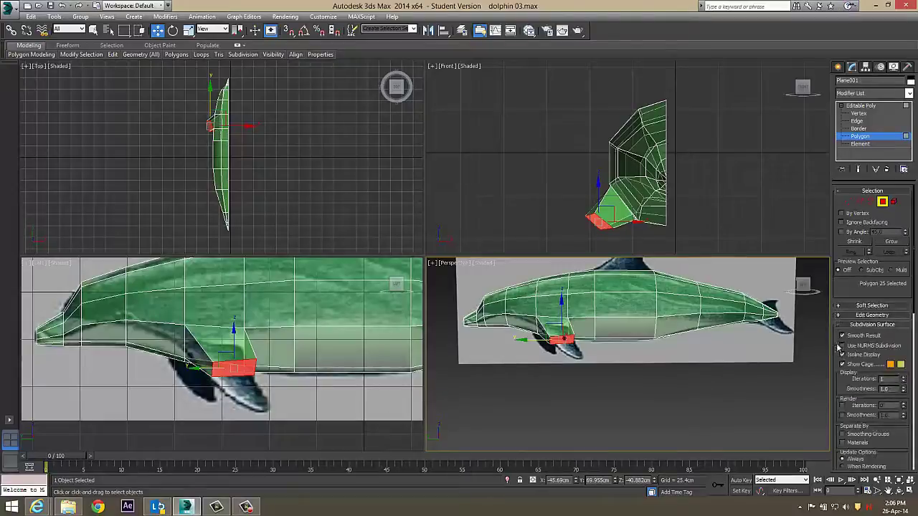
{"action": "left_click", "coordinate": [840, 325]}
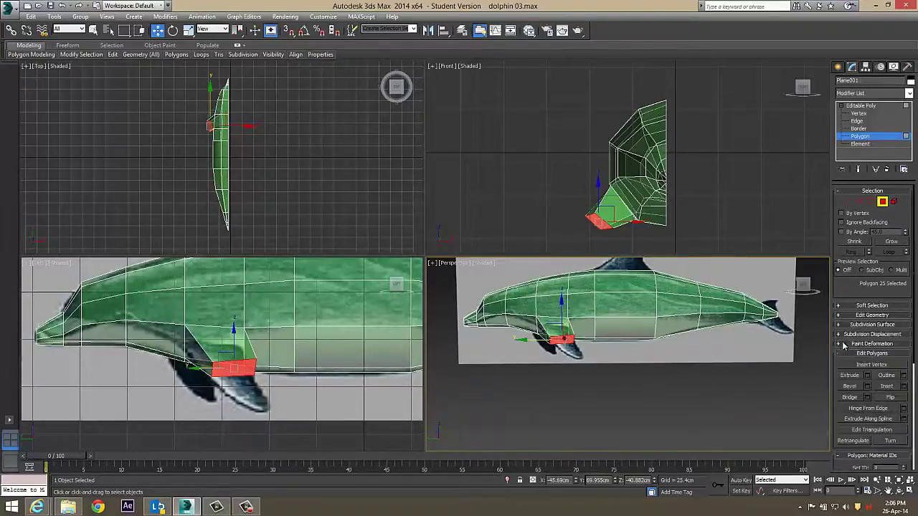
{"action": "left_click", "coordinate": [867, 386]}
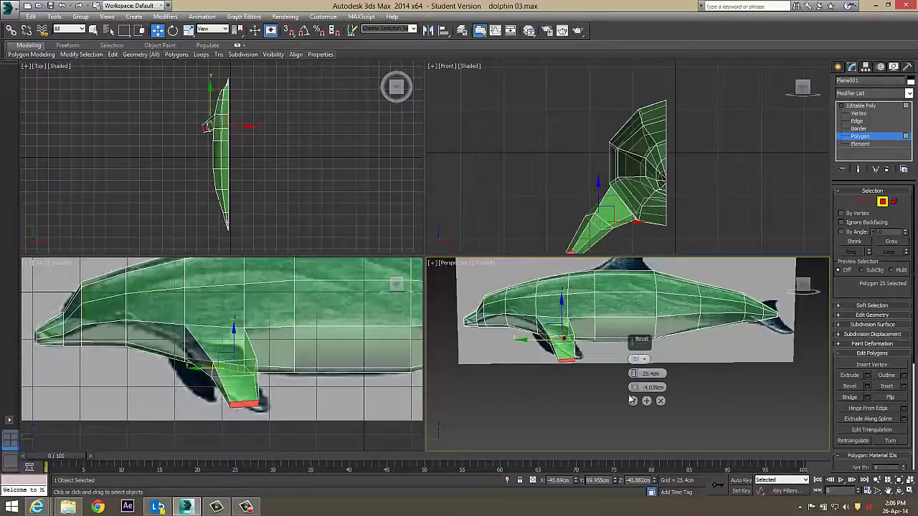
{"action": "left_click_drag", "start_coordinate": [633, 388], "coordinate": [634, 387]}
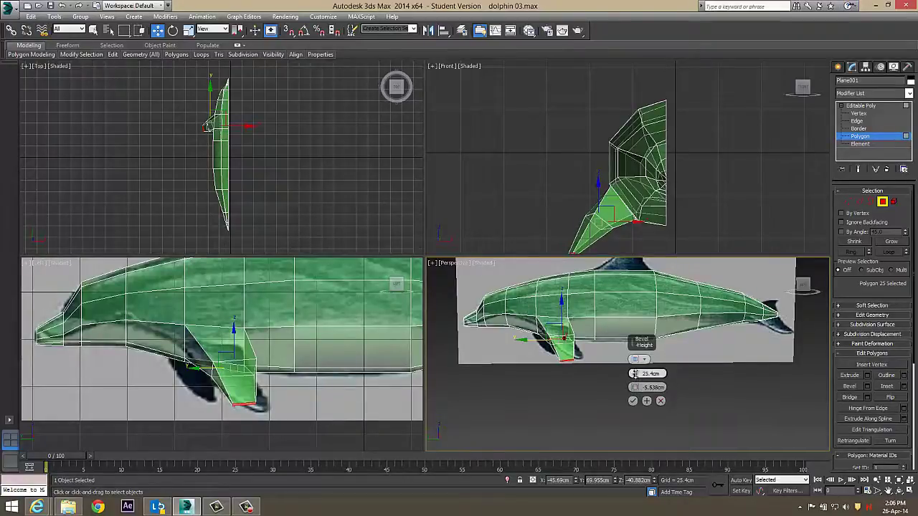
{"action": "left_click_drag", "start_coordinate": [634, 374], "coordinate": [636, 382]}
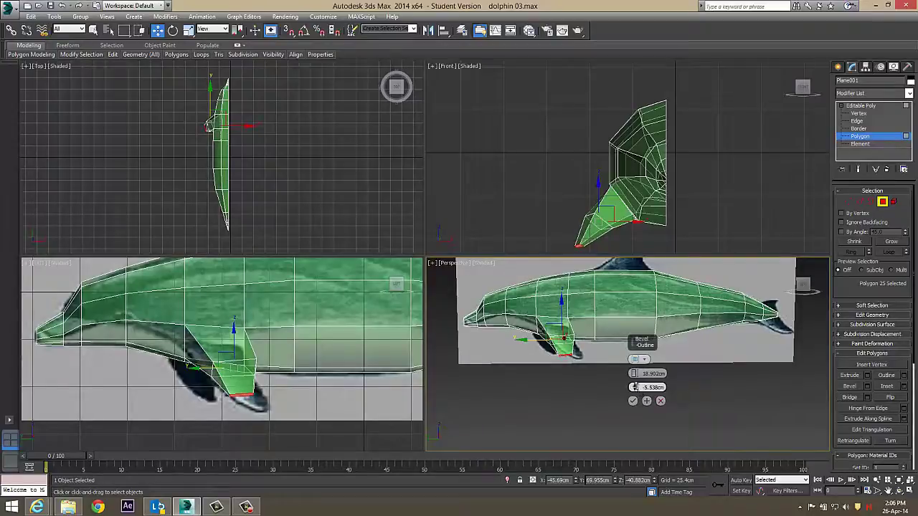
{"action": "left_click_drag", "start_coordinate": [635, 387], "coordinate": [638, 385]}
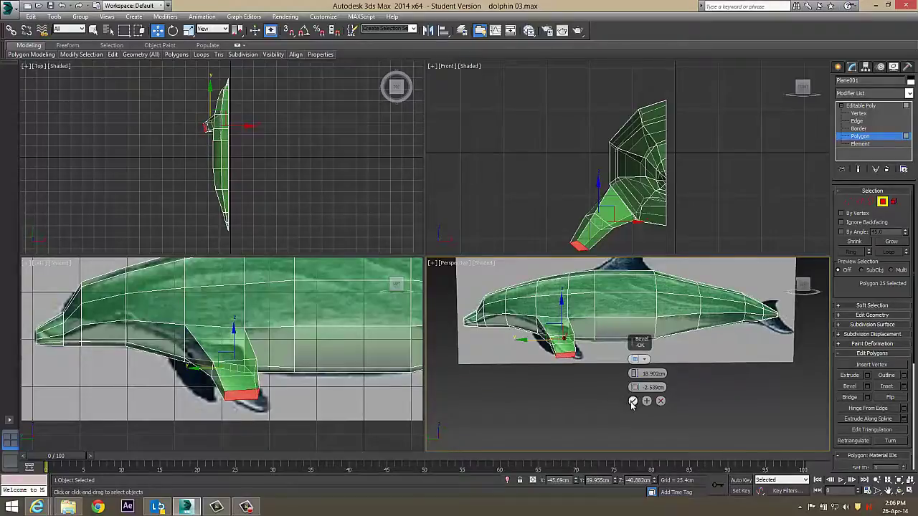
{"action": "left_click", "coordinate": [630, 402]}
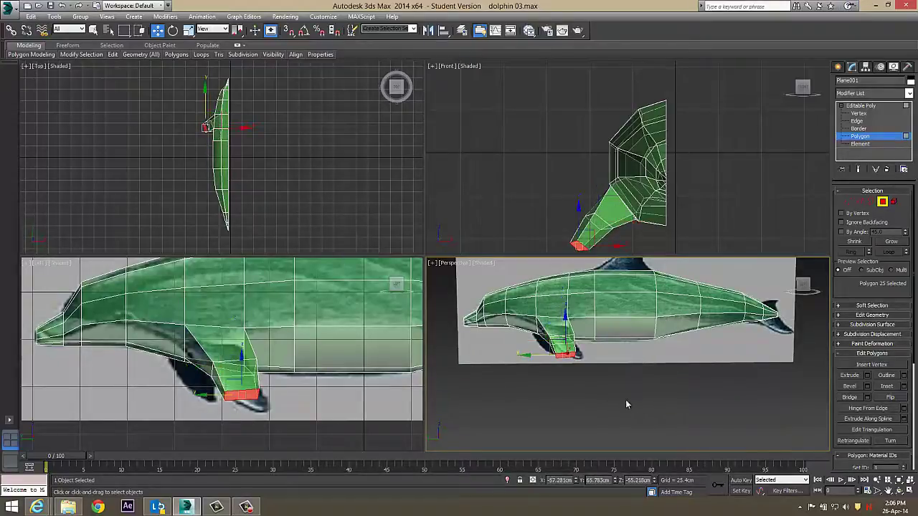
Move the flipper's new end polygon about 9.2 cm toward the tail to follow the reference flipper.
{"action": "middle_click", "coordinate": [202, 400]}
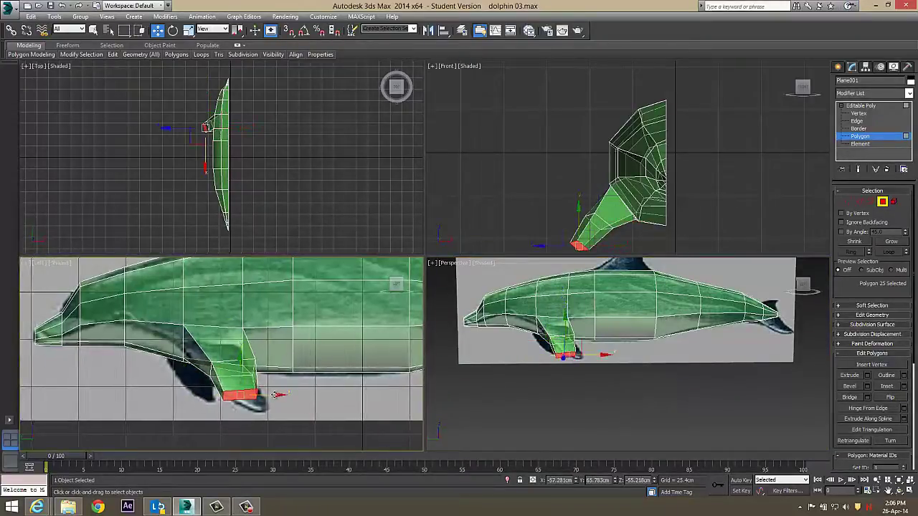
{"action": "left_click_drag", "start_coordinate": [275, 394], "coordinate": [296, 385]}
{"action": "scroll", "coordinate": [328, 420], "scroll_direction": "up", "scroll_amount": 3}
{"action": "middle_click_drag", "start_coordinate": [380, 376], "coordinate": [362, 393]}
{"action": "scroll", "coordinate": [548, 386], "scroll_direction": "up", "scroll_amount": 5}
Select the edge loop around the middle of the flipper and move it about 3.1 cm toward the body and 2.2 cm up.
{"action": "middle_click_drag", "start_coordinate": [574, 385], "coordinate": [683, 360]}
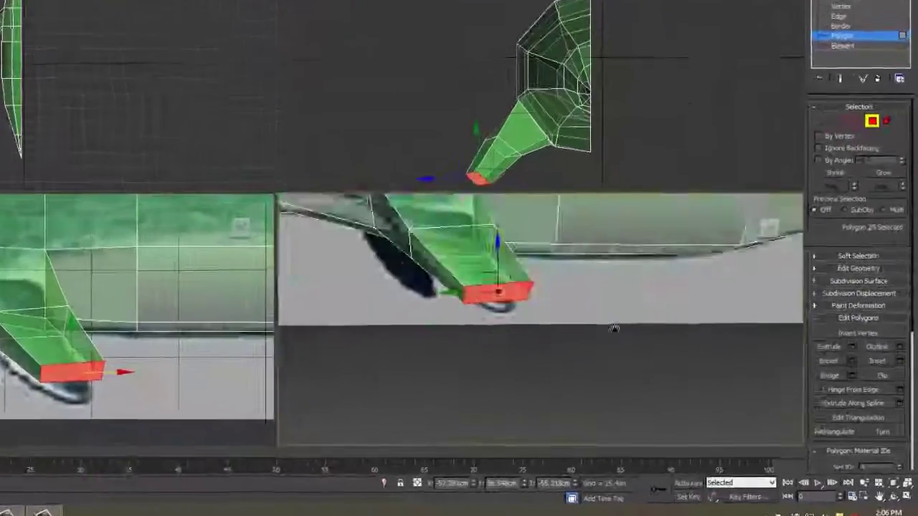
{"action": "middle_click_drag", "start_coordinate": [614, 329], "coordinate": [426, 272]}
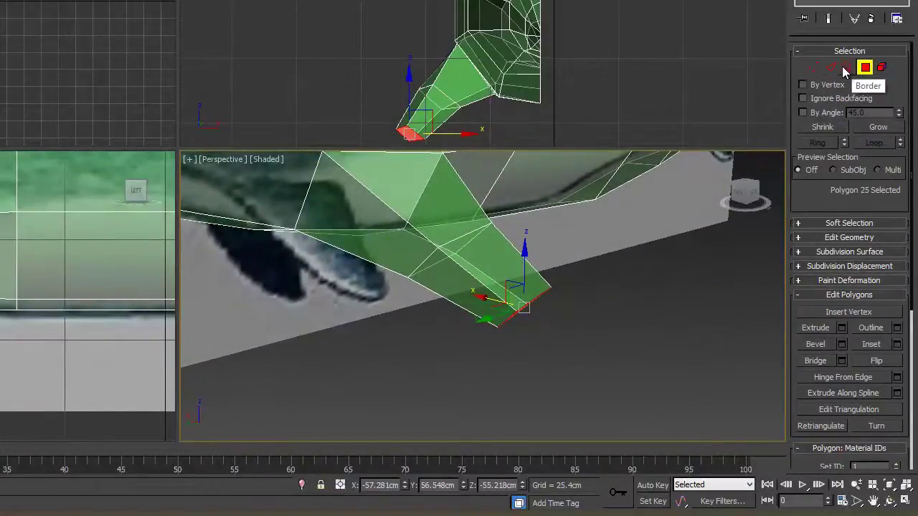
{"action": "left_click", "coordinate": [865, 66]}
{"action": "key", "text": "2"}
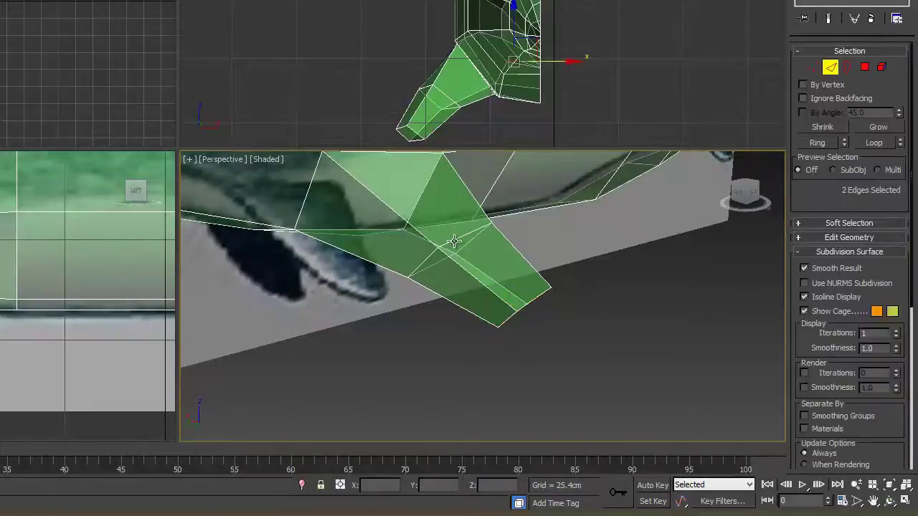
{"action": "left_click", "coordinate": [454, 241]}
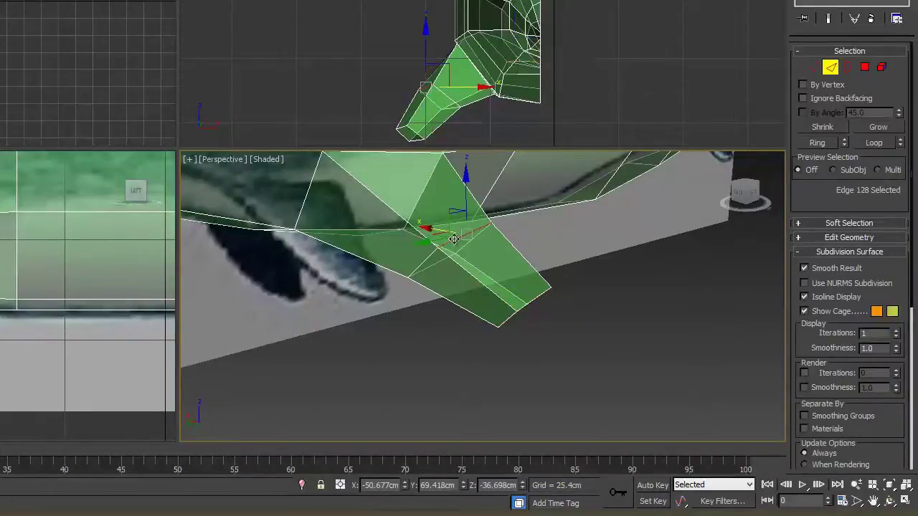
{"action": "left_click", "coordinate": [871, 143]}
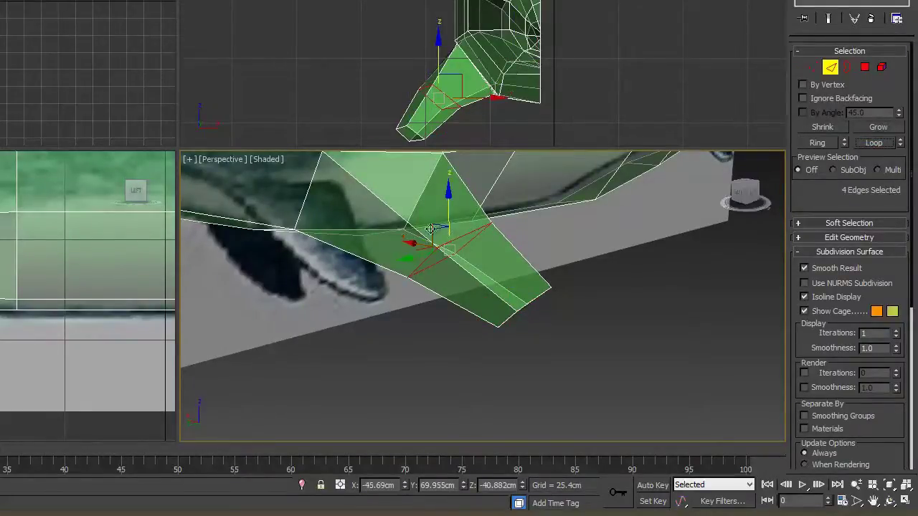
{"action": "middle_click_drag", "start_coordinate": [508, 285], "coordinate": [548, 289]}
{"action": "left_click_drag", "start_coordinate": [344, 289], "coordinate": [327, 278]}
{"action": "middle_click_drag", "start_coordinate": [497, 309], "coordinate": [398, 293], "text": "alt"}
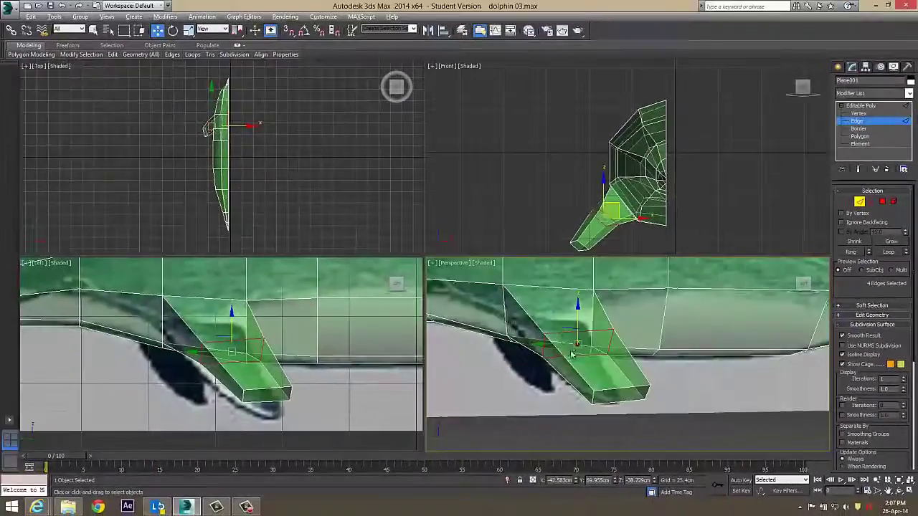
Select the flipper's end polygon and move it about 2.5 cm toward the body and 2.1 cm up.
{"action": "scroll", "coordinate": [280, 331], "scroll_direction": "down", "scroll_amount": 4}
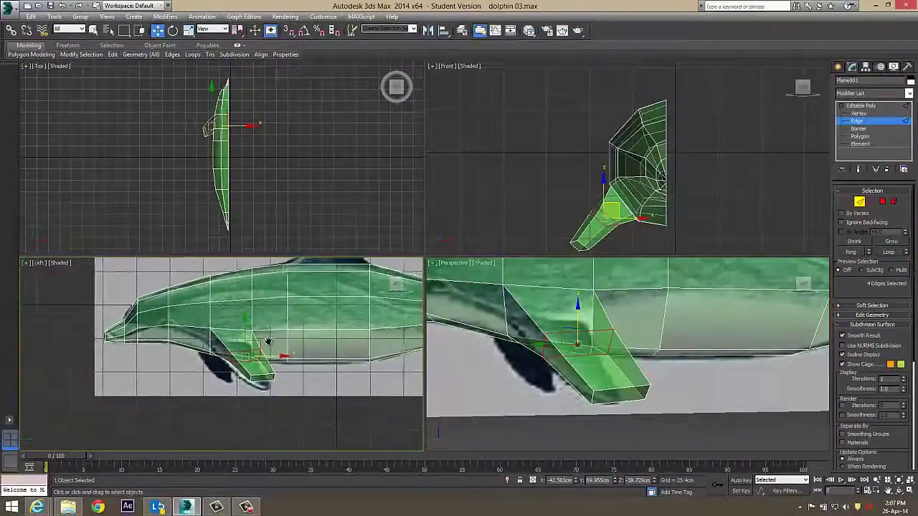
{"action": "middle_click_drag", "start_coordinate": [266, 340], "coordinate": [263, 330], "text": "alt"}
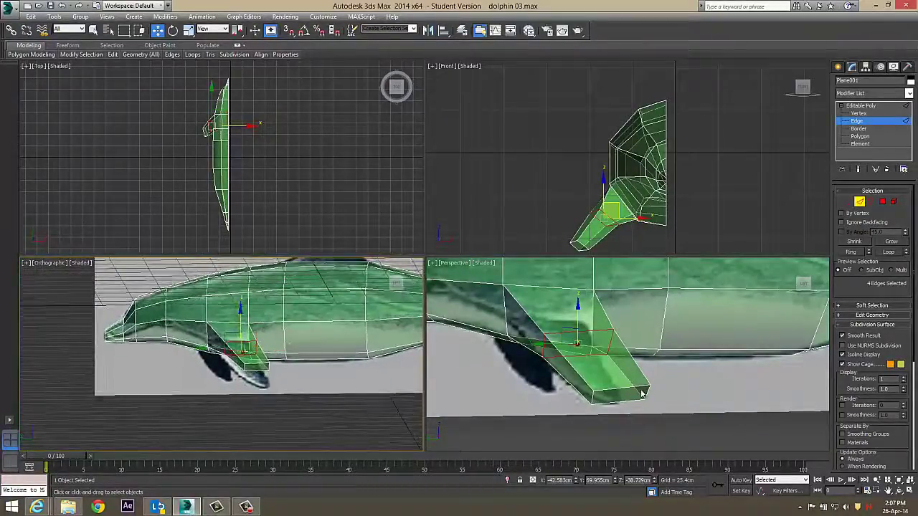
{"action": "left_click", "coordinate": [882, 201], "text": "ctrl"}
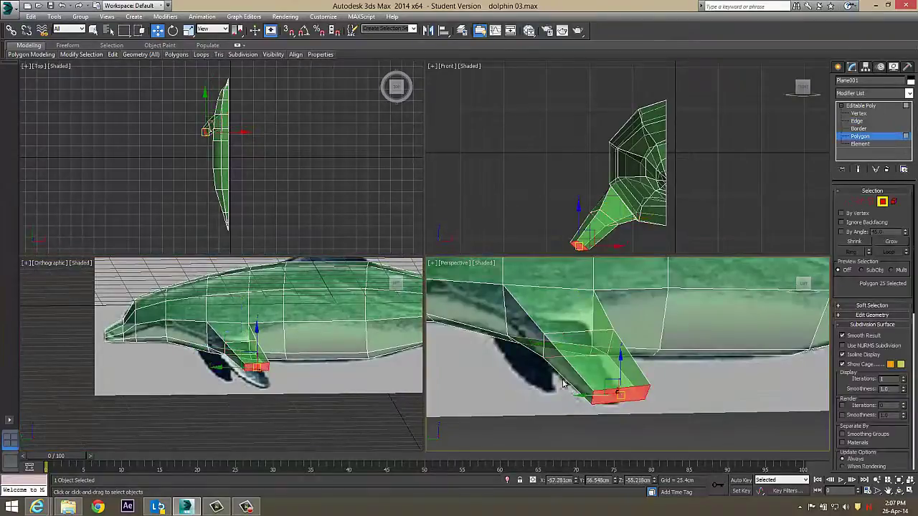
{"action": "middle_click_drag", "start_coordinate": [632, 399], "coordinate": [726, 391], "text": "alt"}
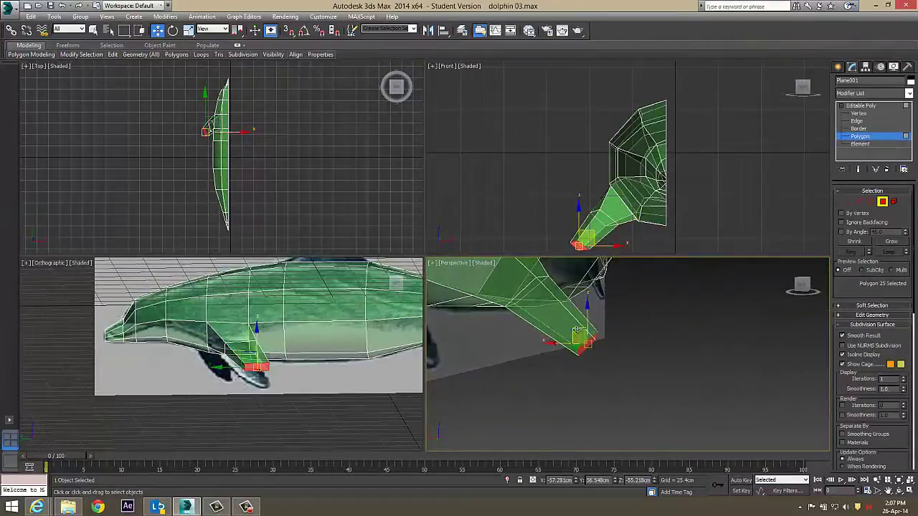
{"action": "left_click_drag", "start_coordinate": [576, 334], "coordinate": [568, 325]}
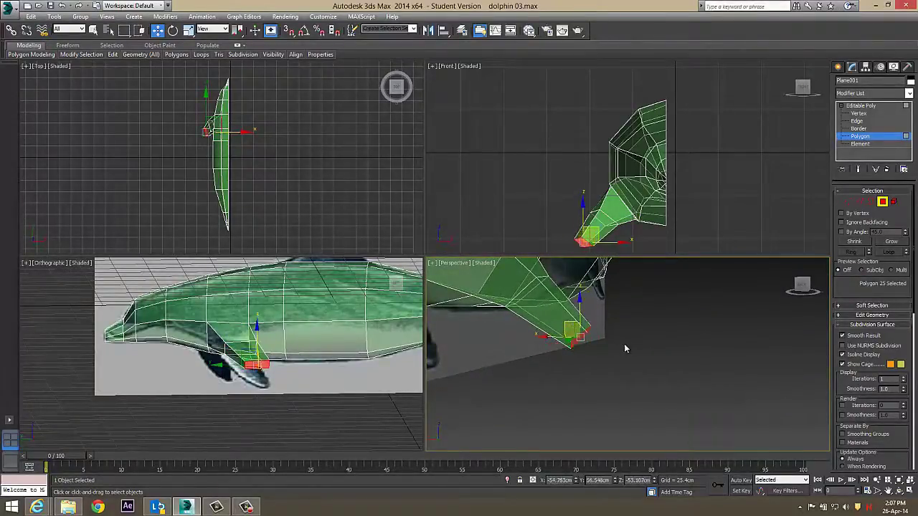
Extend the flipper's end polygon with another bevel, using a height of 12.904 cm and an outline of -1.539 cm.
{"action": "scroll", "coordinate": [656, 375], "scroll_direction": "down", "scroll_amount": 5}
{"action": "middle_click_drag", "start_coordinate": [666, 356], "coordinate": [706, 361]}
{"action": "scroll", "coordinate": [711, 360], "scroll_direction": "up", "scroll_amount": 5}
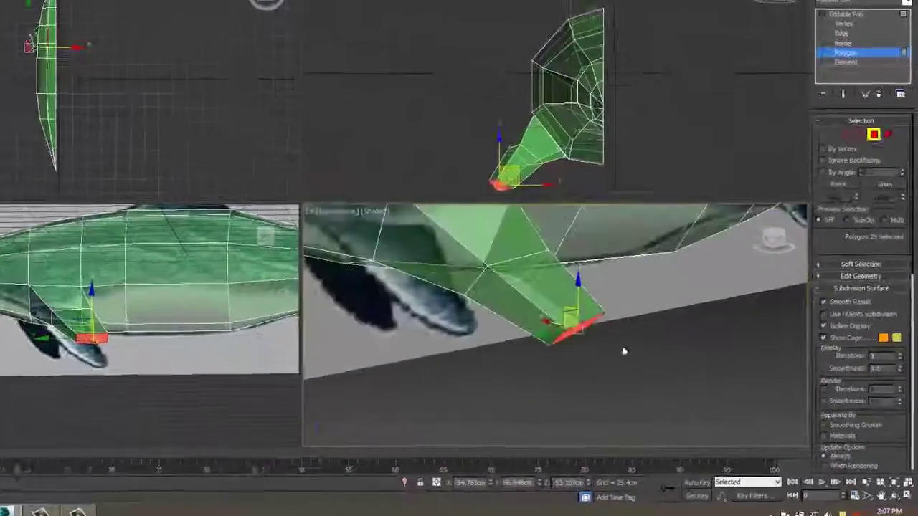
{"action": "scroll", "coordinate": [710, 373], "scroll_direction": "down", "scroll_amount": 5}
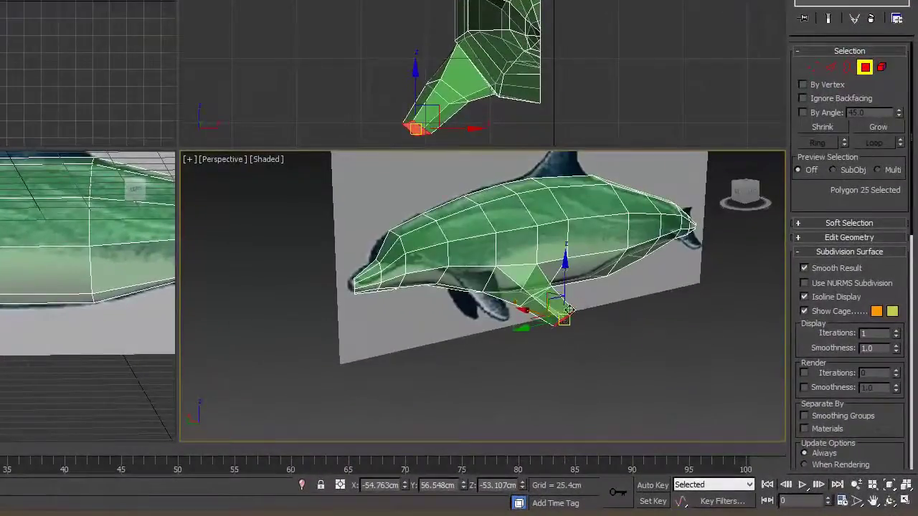
{"action": "scroll", "coordinate": [589, 315], "scroll_direction": "up", "scroll_amount": 5}
{"action": "middle_click_drag", "start_coordinate": [612, 311], "coordinate": [495, 291]}
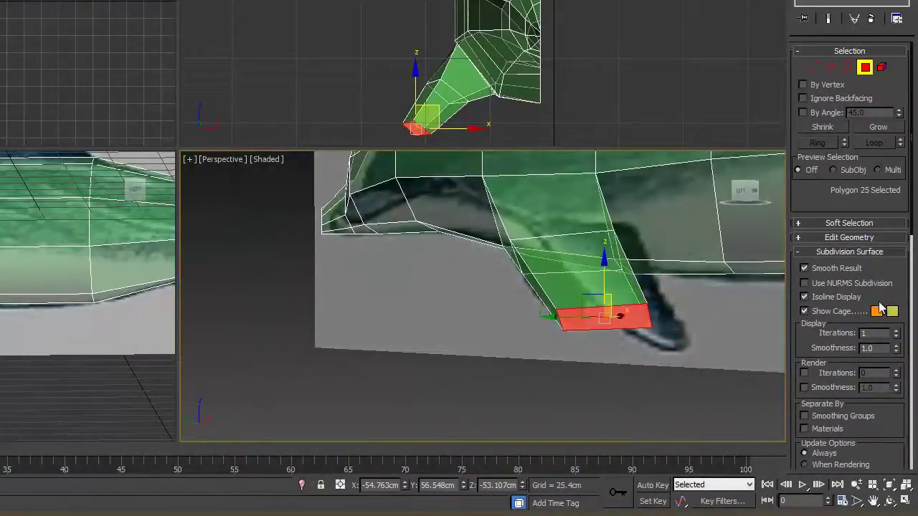
{"action": "scroll", "coordinate": [802, 399], "scroll_direction": "down", "scroll_amount": 8}
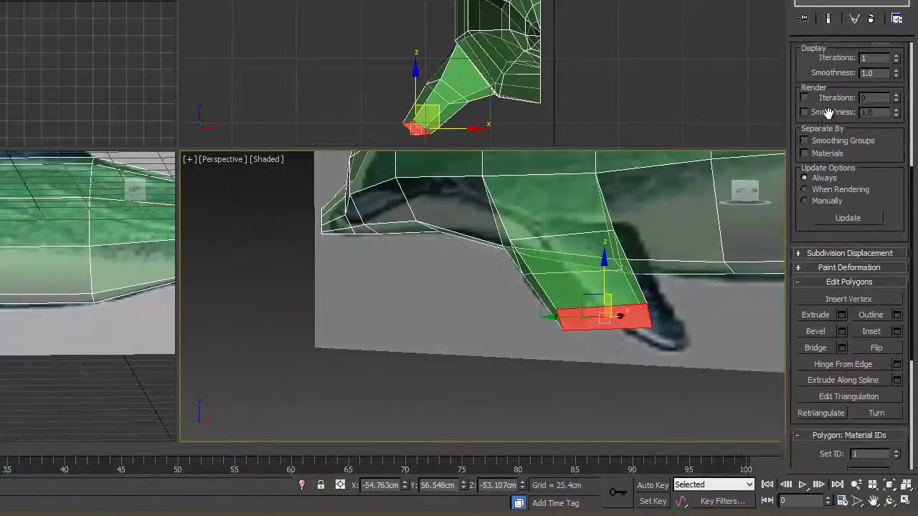
{"action": "left_click", "coordinate": [842, 297]}
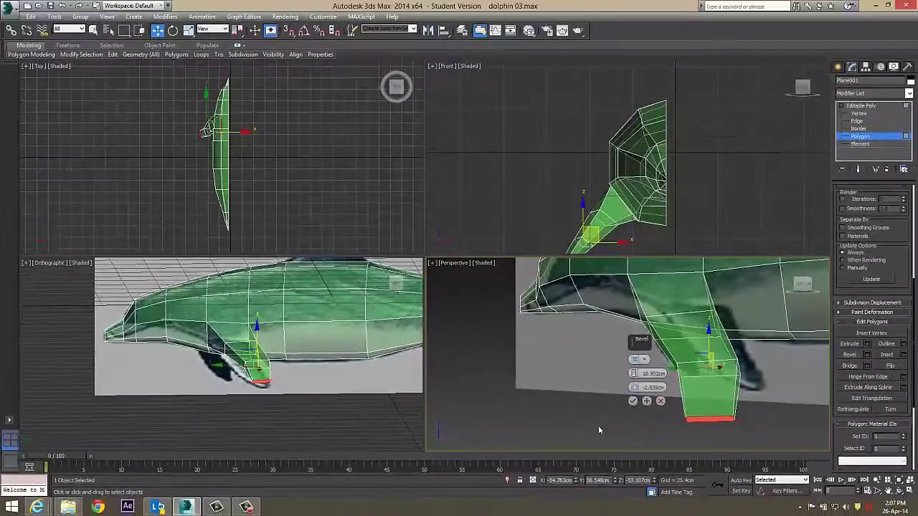
{"action": "scroll", "coordinate": [553, 416], "scroll_direction": "down", "scroll_amount": 8}
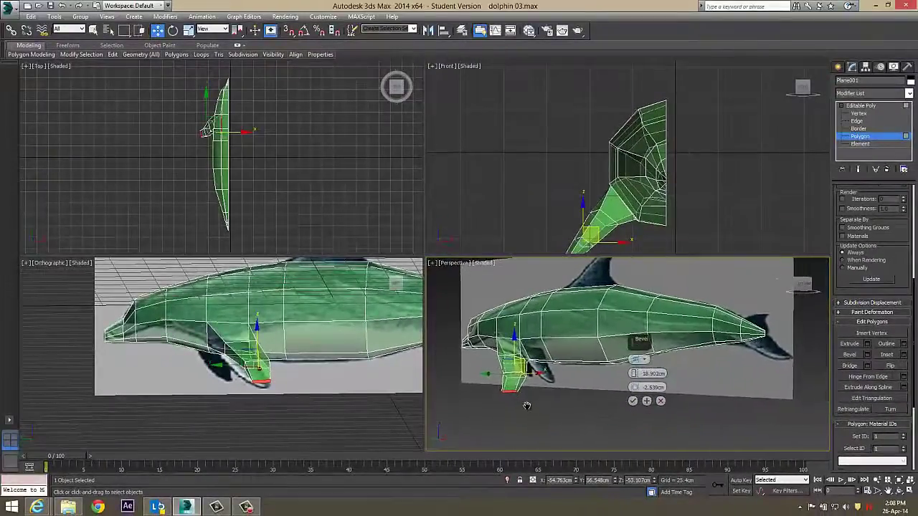
{"action": "middle_click_drag", "start_coordinate": [528, 408], "coordinate": [587, 416]}
{"action": "scroll", "coordinate": [562, 400], "scroll_direction": "up", "scroll_amount": 5}
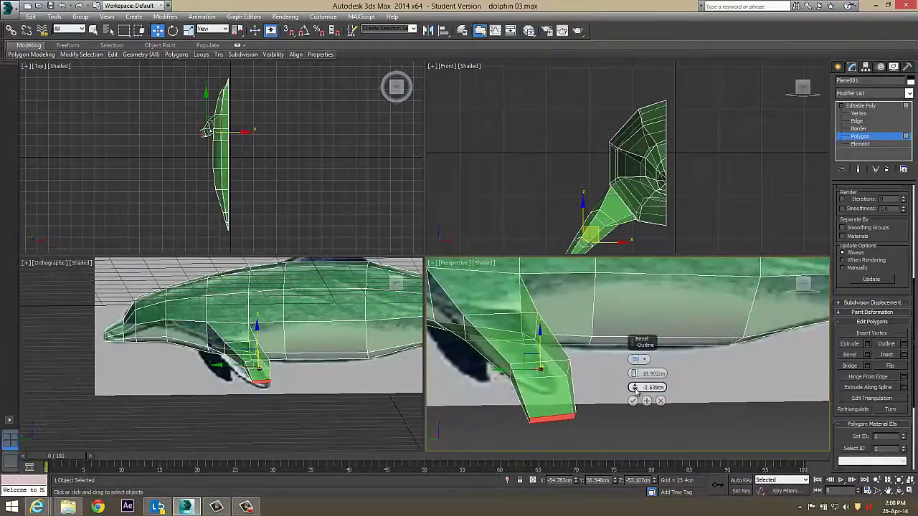
{"action": "left_click_drag", "start_coordinate": [635, 388], "coordinate": [635, 387]}
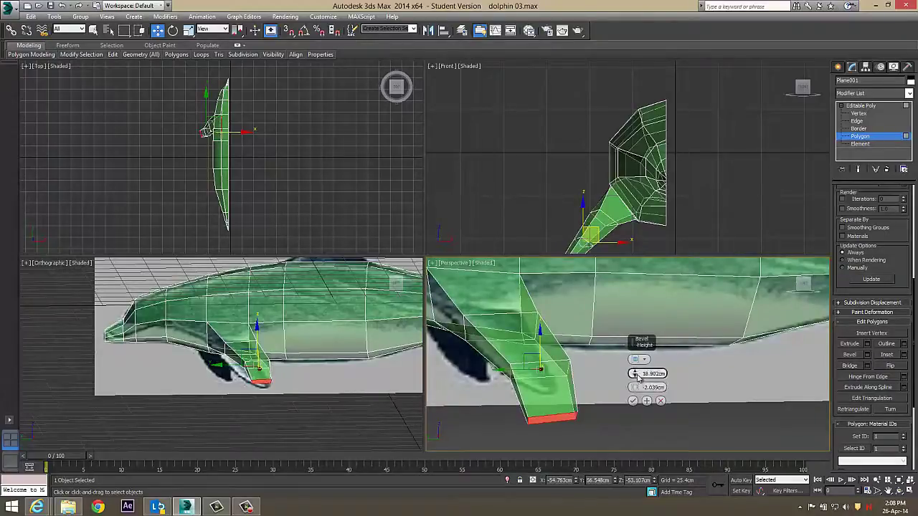
{"action": "left_click_drag", "start_coordinate": [635, 373], "coordinate": [637, 381]}
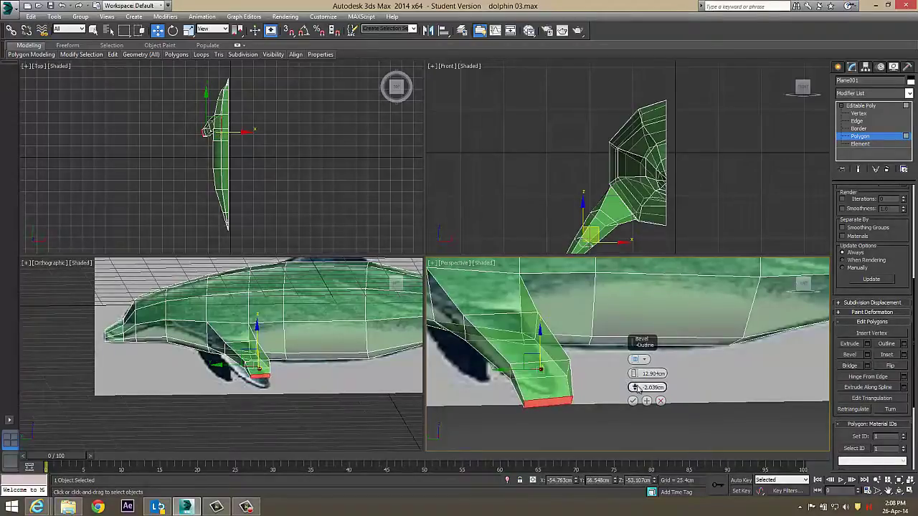
{"action": "left_click_drag", "start_coordinate": [635, 388], "coordinate": [635, 388]}
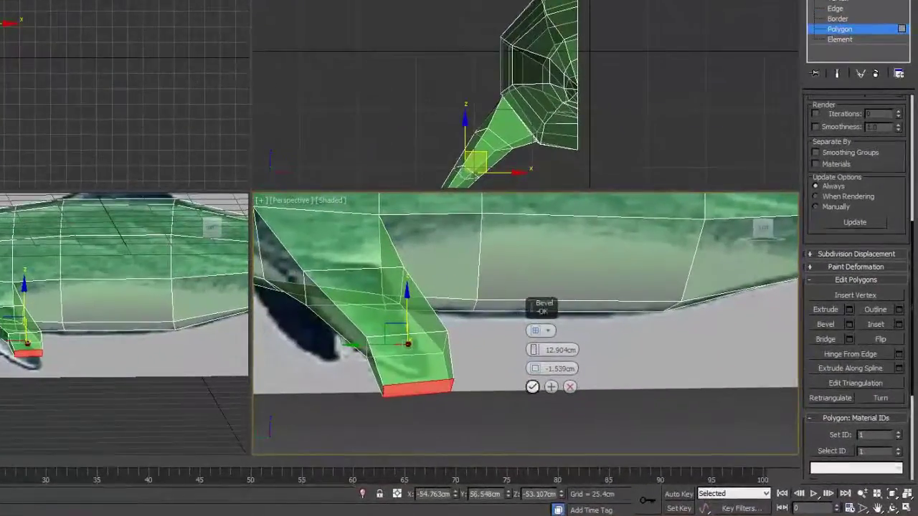
{"action": "left_click", "coordinate": [633, 401]}
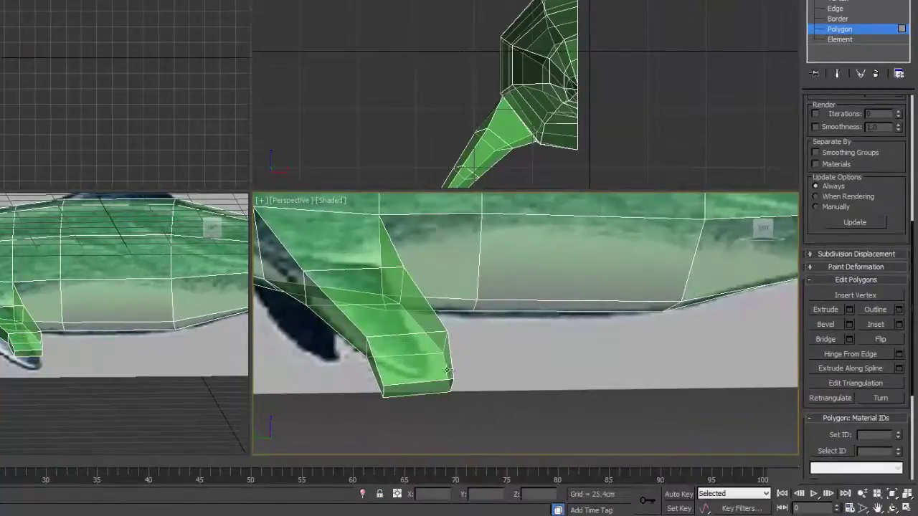
Select the flipper's new end polygon and move it about 6.9 cm toward the tail.
{"action": "left_click", "coordinate": [420, 389]}
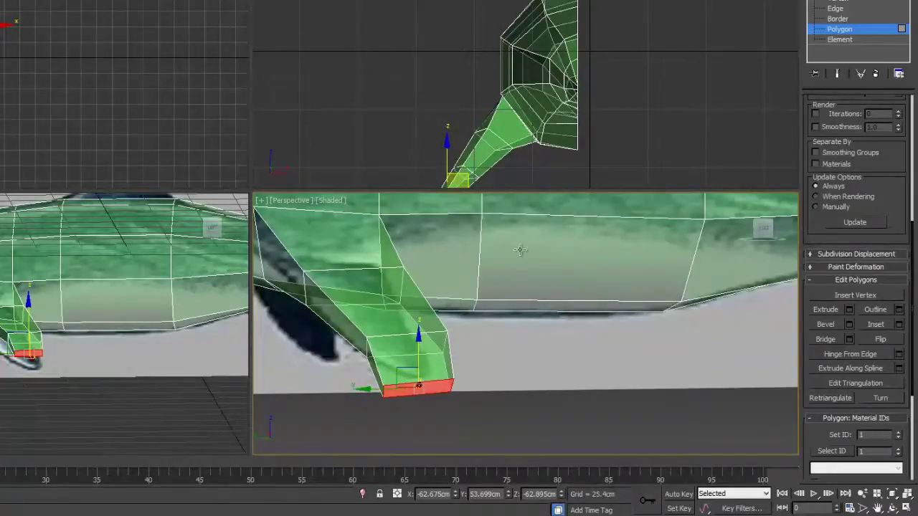
{"action": "scroll", "coordinate": [547, 111], "scroll_direction": "down", "scroll_amount": 2}
{"action": "middle_click_drag", "start_coordinate": [548, 111], "coordinate": [551, 45]}
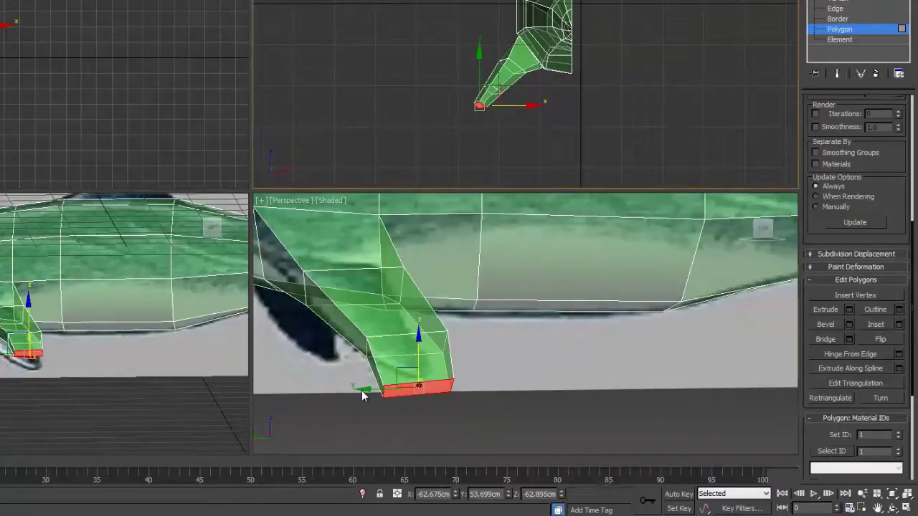
{"action": "left_click_drag", "start_coordinate": [361, 391], "coordinate": [395, 386]}
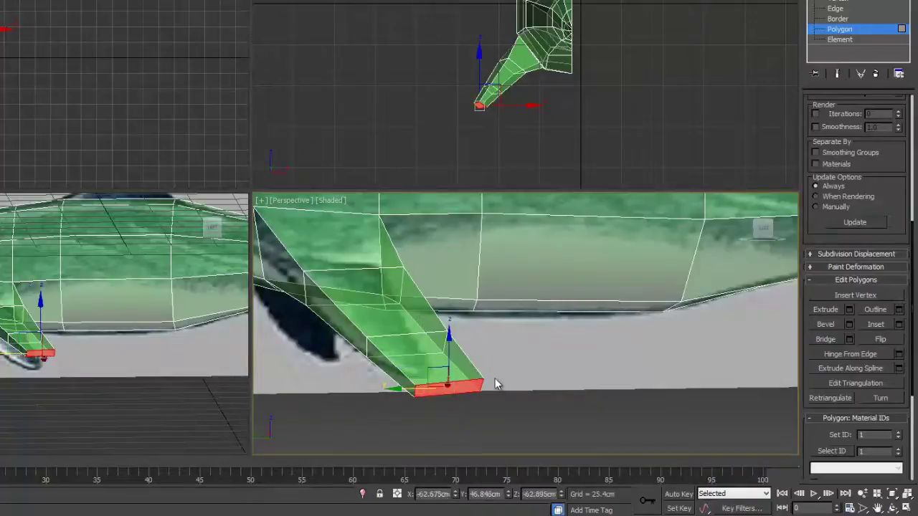
Examine the flipper from the front and side to compare its angle and length with the reference dolphin.
{"action": "middle_click_drag", "start_coordinate": [495, 378], "coordinate": [437, 379]}
{"action": "scroll", "coordinate": [430, 377], "scroll_direction": "down", "scroll_amount": 6}
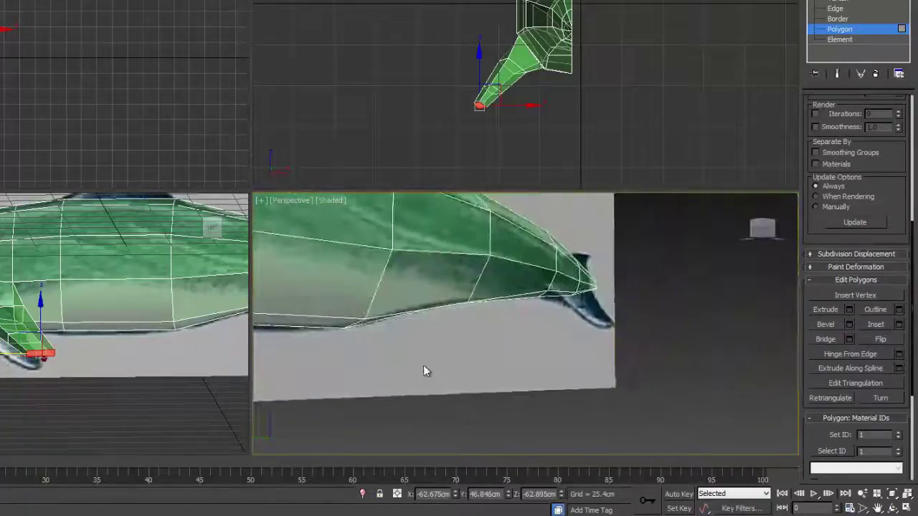
{"action": "scroll", "coordinate": [495, 357], "scroll_direction": "up", "scroll_amount": 2}
{"action": "middle_click_drag", "start_coordinate": [494, 358], "coordinate": [600, 368], "text": "alt"}
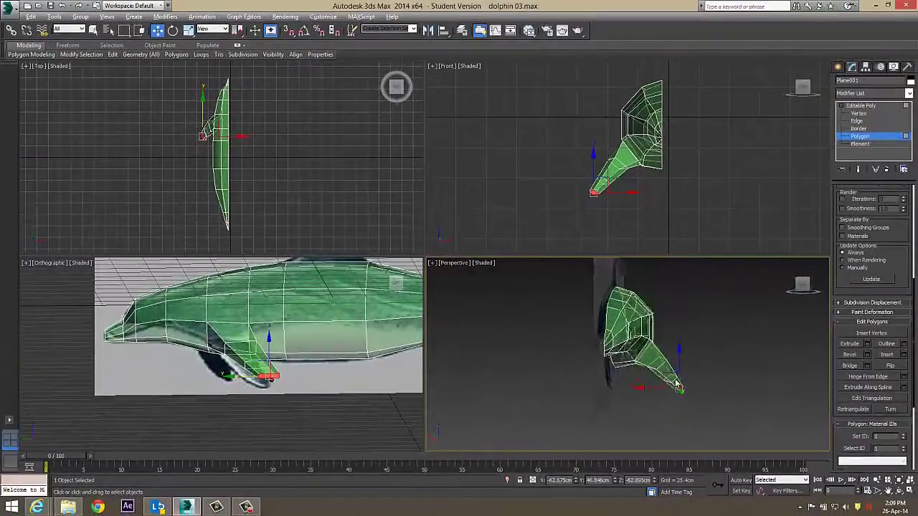
{"action": "middle_click_drag", "start_coordinate": [675, 381], "coordinate": [676, 380], "text": "alt"}
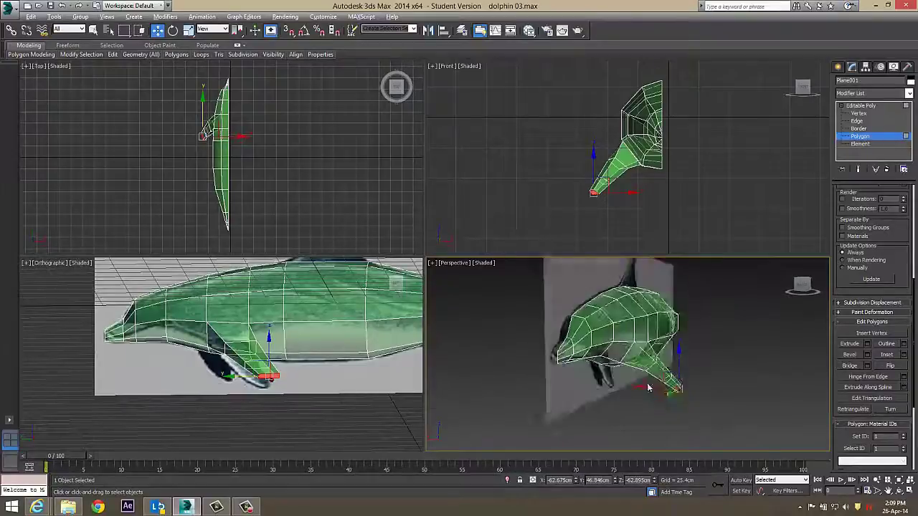
{"action": "middle_click_drag", "start_coordinate": [652, 385], "coordinate": [630, 411], "text": "alt"}
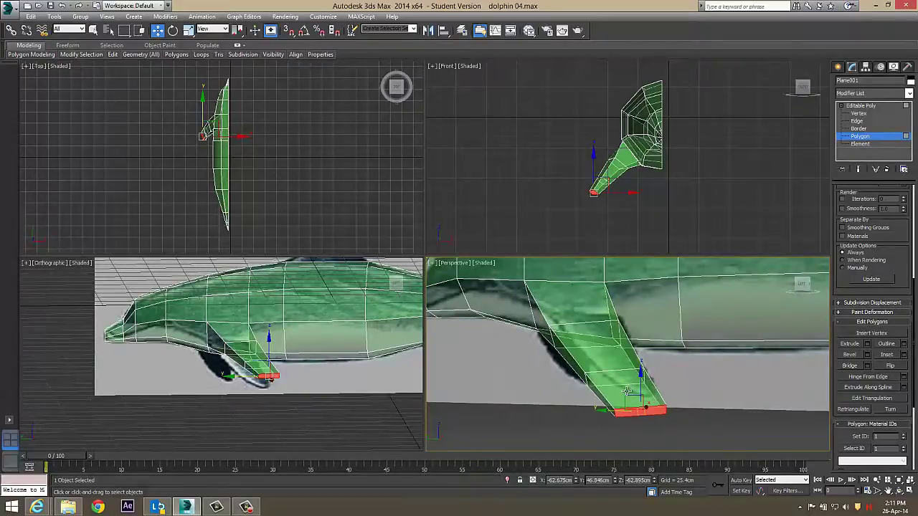
{"action": "scroll", "coordinate": [700, 391], "scroll_direction": "down", "scroll_amount": 5}
{"action": "scroll", "coordinate": [660, 390], "scroll_direction": "up", "scroll_amount": 5}
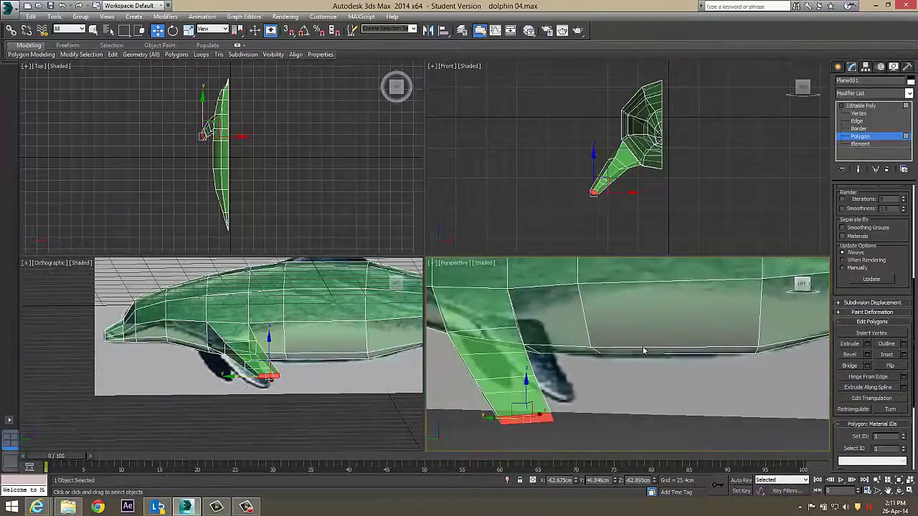
{"action": "middle_click_drag", "start_coordinate": [644, 350], "coordinate": [606, 385], "text": "alt"}
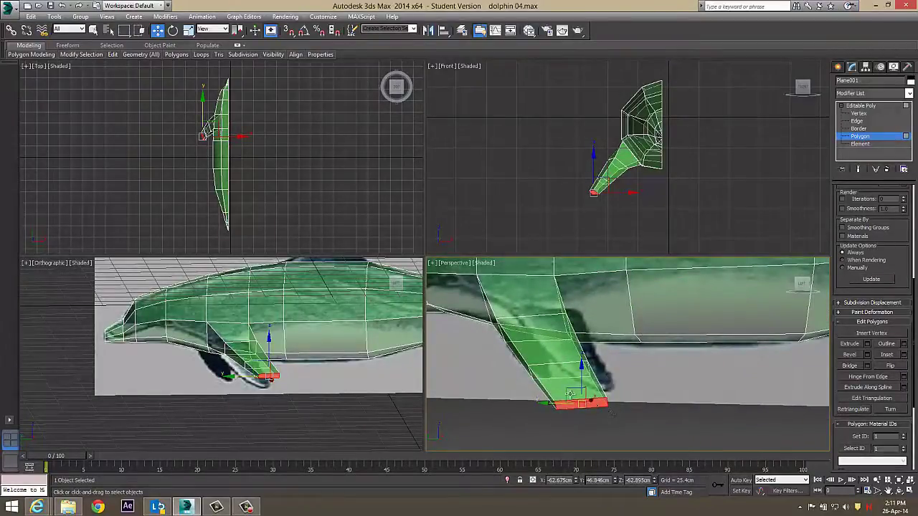
{"action": "middle_click_drag", "start_coordinate": [586, 400], "coordinate": [600, 392]}
{"action": "middle_click_drag", "start_coordinate": [607, 408], "coordinate": [588, 404]}
{"action": "scroll", "coordinate": [588, 404], "scroll_direction": "up", "scroll_amount": 4}
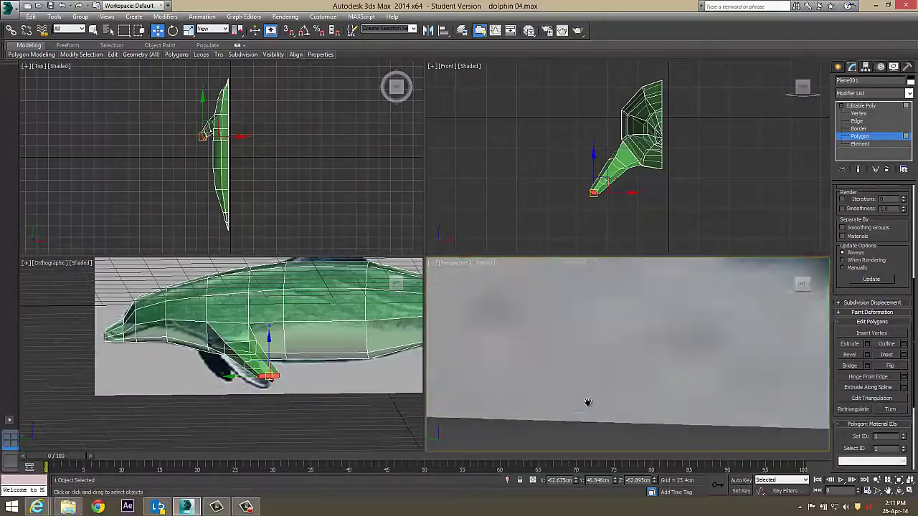
{"action": "scroll", "coordinate": [591, 407], "scroll_direction": "down", "scroll_amount": 4}
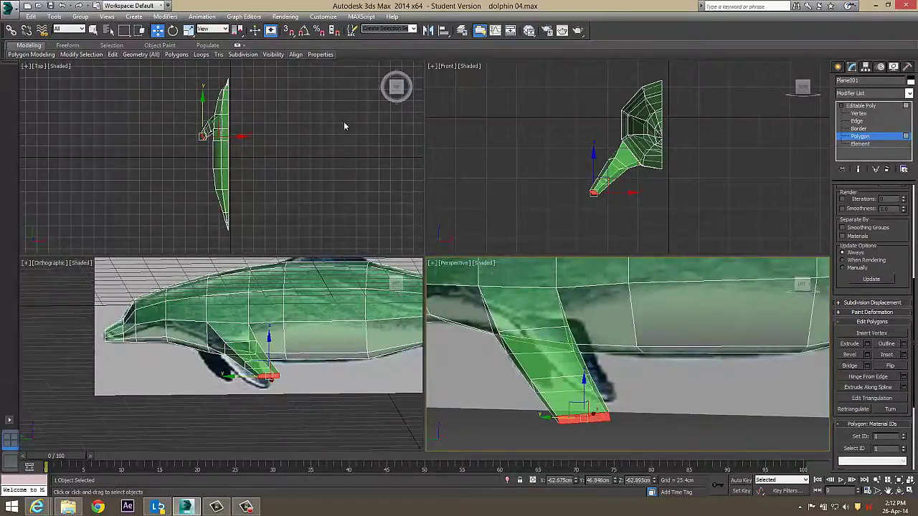
Scale the flipper's end polygon down slightly to narrow the tip, and deselect it.
{"action": "left_click", "coordinate": [188, 30]}
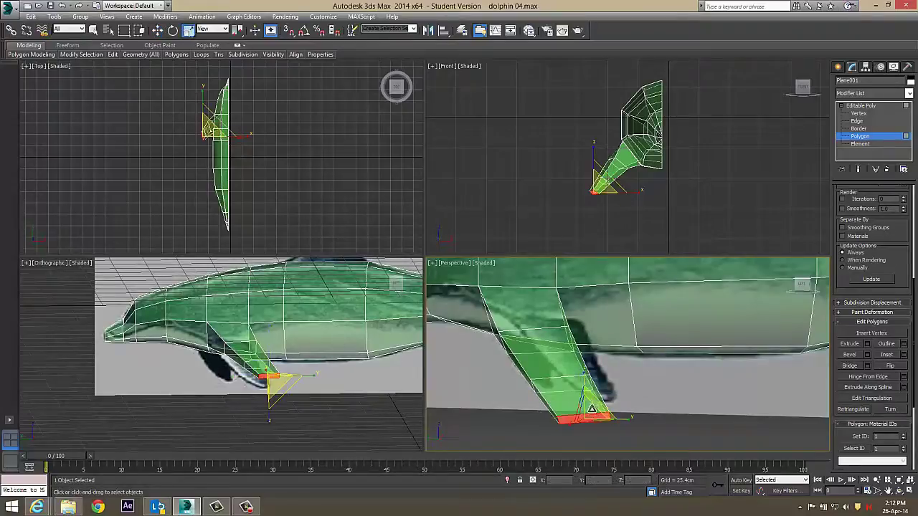
{"action": "left_click_drag", "start_coordinate": [588, 414], "coordinate": [591, 425]}
{"action": "left_click", "coordinate": [641, 423]}
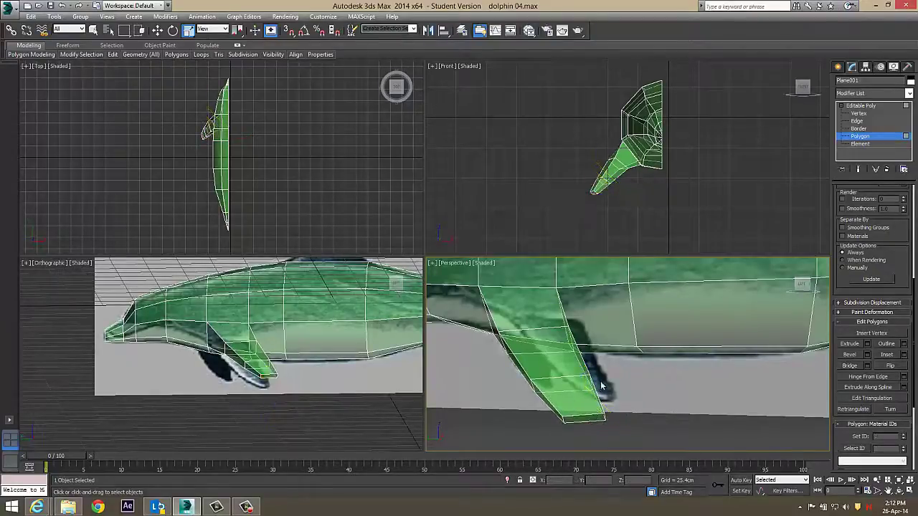
Select the two head-side vertices at the flipper's tip and move them slightly toward the tail to taper the tip.
{"action": "scroll", "coordinate": [601, 386], "scroll_direction": "down", "scroll_amount": 5}
{"action": "scroll", "coordinate": [589, 384], "scroll_direction": "up", "scroll_amount": 5}
{"action": "scroll", "coordinate": [570, 393], "scroll_direction": "down", "scroll_amount": 5}
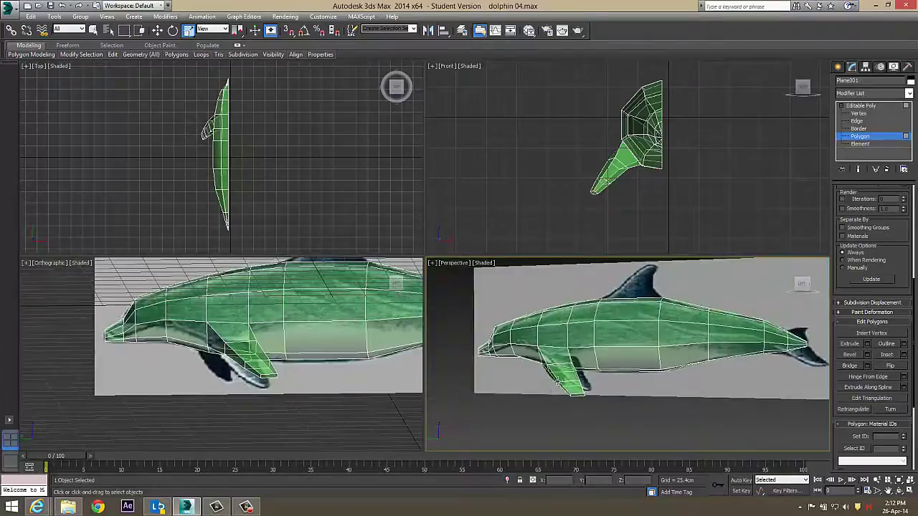
{"action": "middle_click_drag", "start_coordinate": [564, 386], "coordinate": [593, 367], "text": "alt"}
{"action": "scroll", "coordinate": [615, 376], "scroll_direction": "up", "scroll_amount": 5}
{"action": "left_click", "coordinate": [593, 367]}
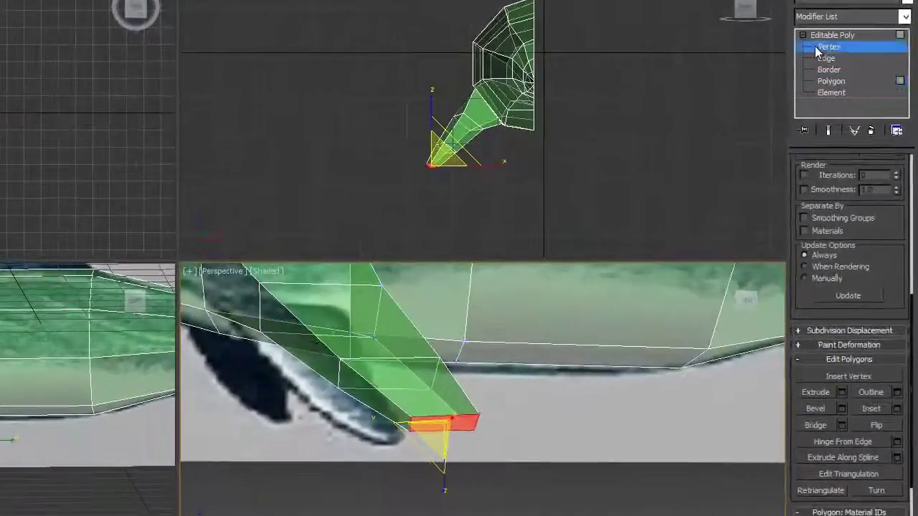
{"action": "left_click", "coordinate": [859, 114]}
{"action": "left_click_drag", "start_coordinate": [403, 409], "coordinate": [423, 443]}
{"action": "key", "text": "w"}
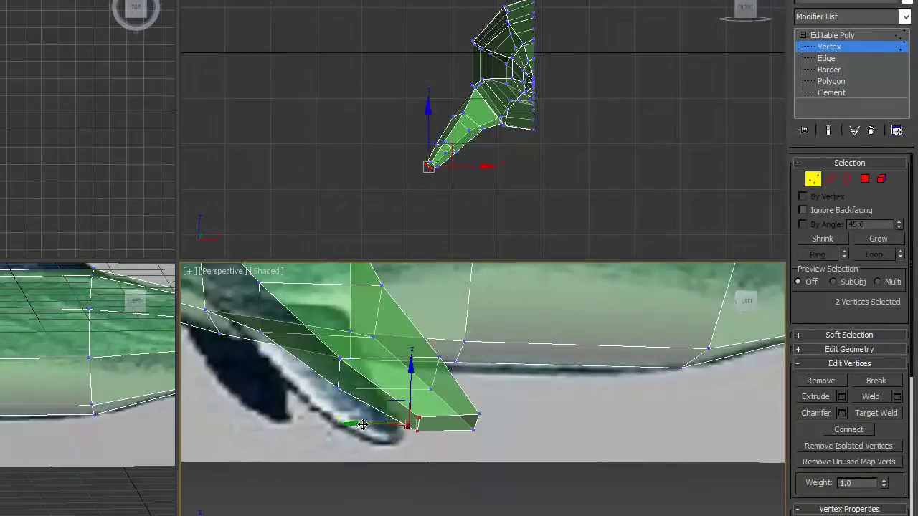
{"action": "left_click_drag", "start_coordinate": [359, 426], "coordinate": [366, 425]}
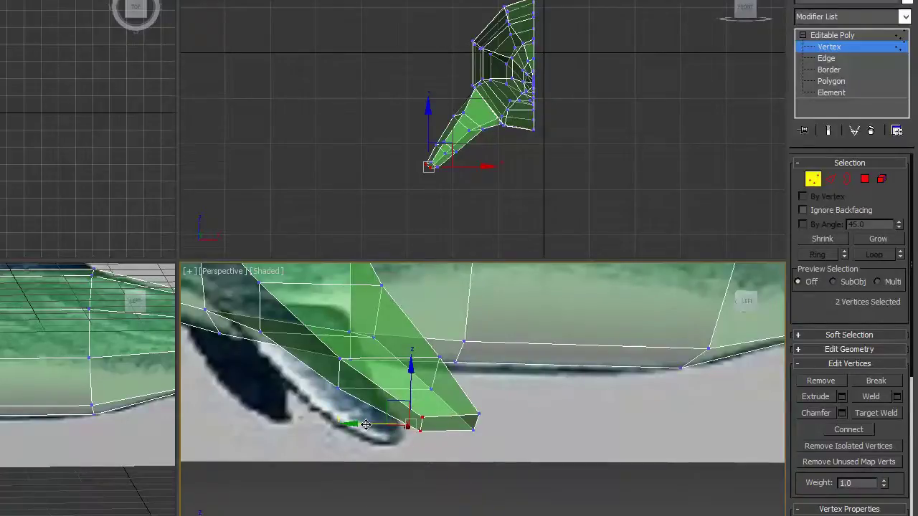
{"action": "left_click_drag", "start_coordinate": [366, 425], "coordinate": [375, 424]}
{"action": "scroll", "coordinate": [498, 404], "scroll_direction": "down", "scroll_amount": 5}
{"action": "middle_click_drag", "start_coordinate": [517, 405], "coordinate": [457, 405]}
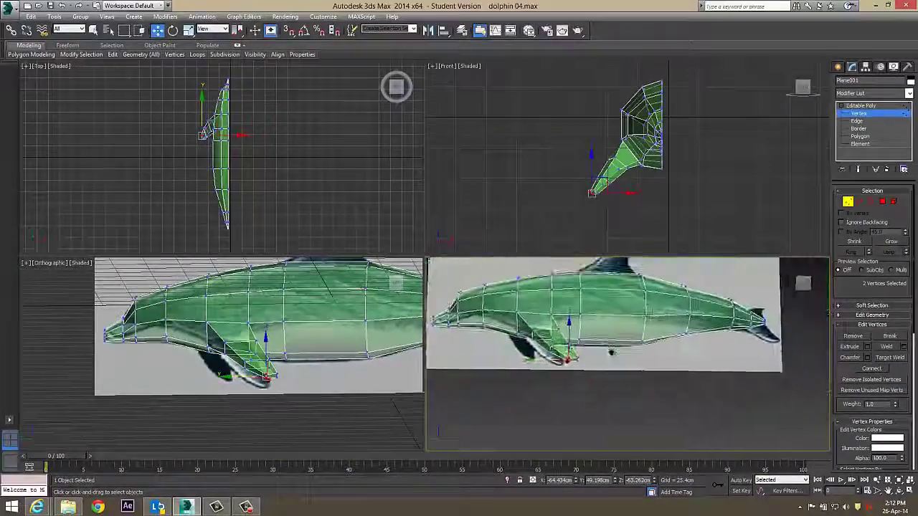
{"action": "mouse_move", "coordinate": [611, 352]}
{"action": "middle_mouse_down", "text": "alt"}
{"action": "mouse_move", "coordinate": [557, 395]}
{"action": "mouse_move", "coordinate": [600, 398]}
{"action": "mouse_move", "coordinate": [631, 359]}
{"action": "mouse_move", "coordinate": [598, 365]}
{"action": "middle_mouse_up", "text": "alt"}
{"action": "scroll", "coordinate": [631, 366], "scroll_direction": "up", "scroll_amount": 5}
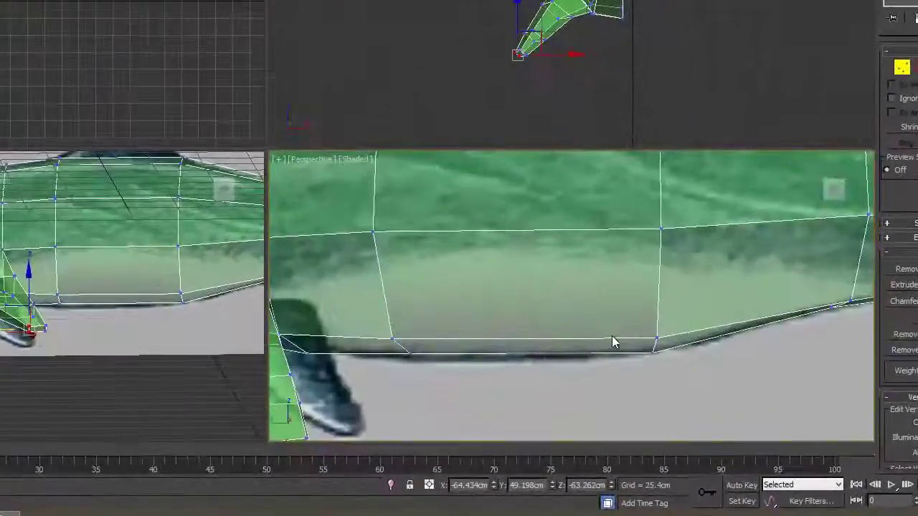
{"action": "scroll", "coordinate": [611, 342], "scroll_direction": "down", "scroll_amount": 5}
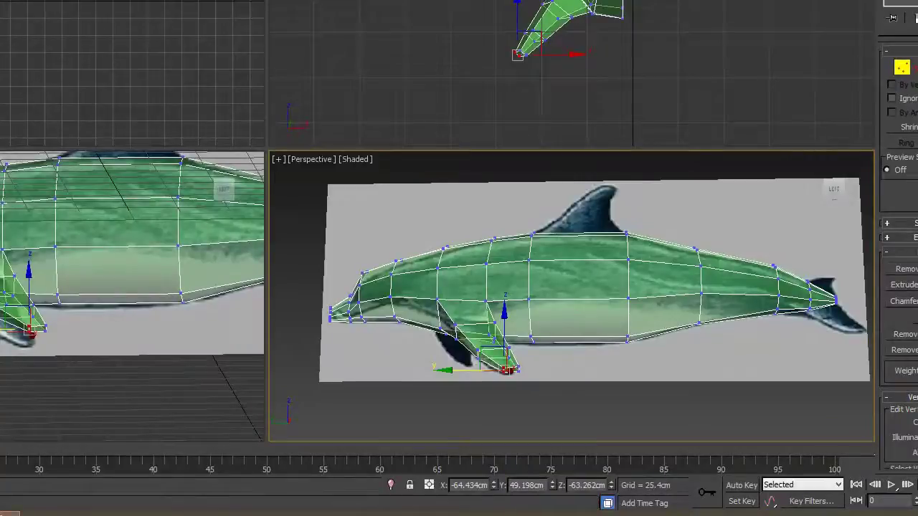
{"action": "left_click", "coordinate": [11, 514]}
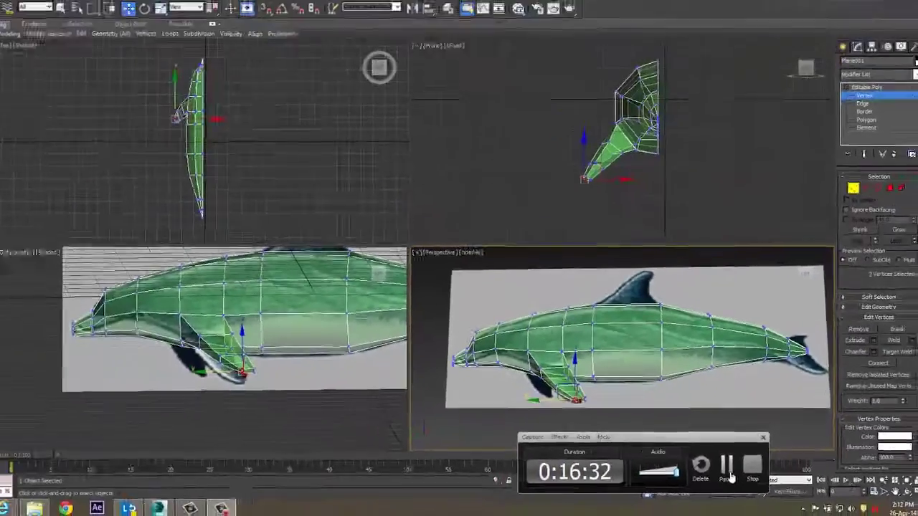
{"action": "left_click", "coordinate": [725, 472]}
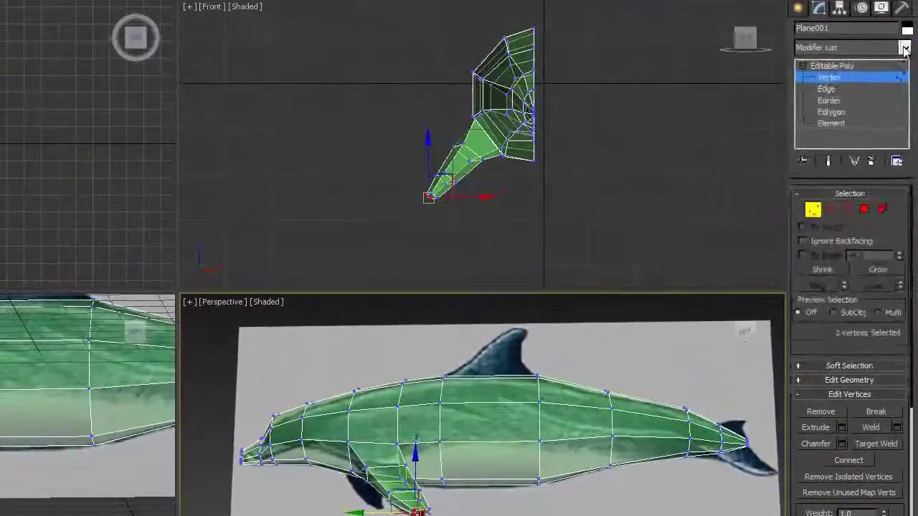
Apply a TurboSmooth modifier to the dolphin mesh.
{"action": "left_click", "coordinate": [909, 93]}
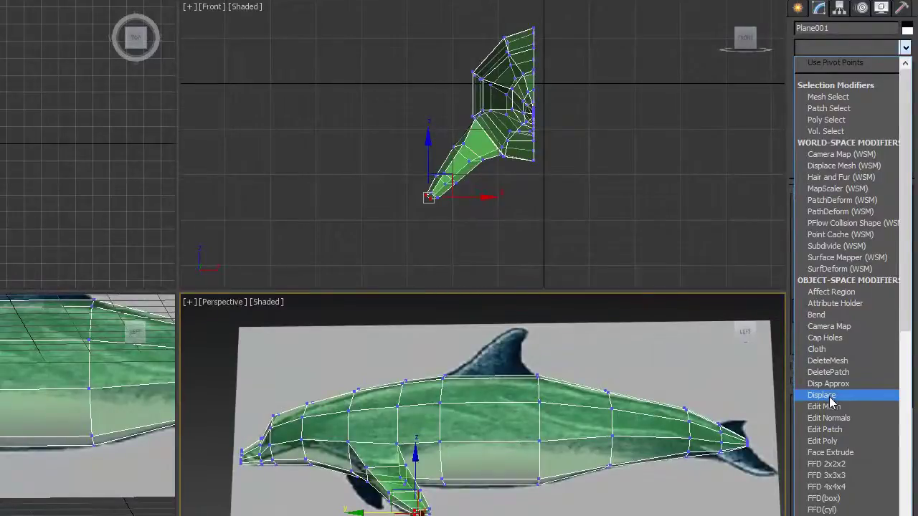
{"action": "scroll", "coordinate": [831, 402], "scroll_direction": "down", "scroll_amount": 2}
{"action": "scroll", "coordinate": [831, 403], "scroll_direction": "down", "scroll_amount": 10}
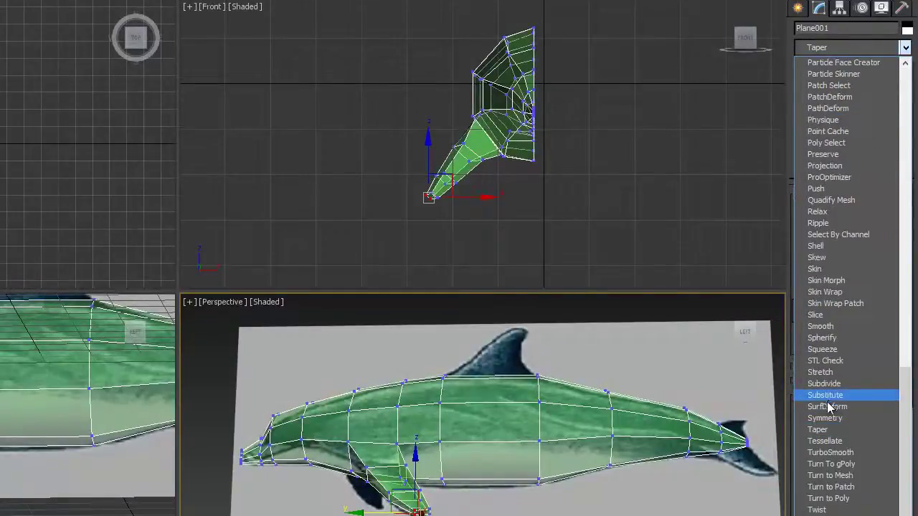
{"action": "left_click", "coordinate": [825, 449]}
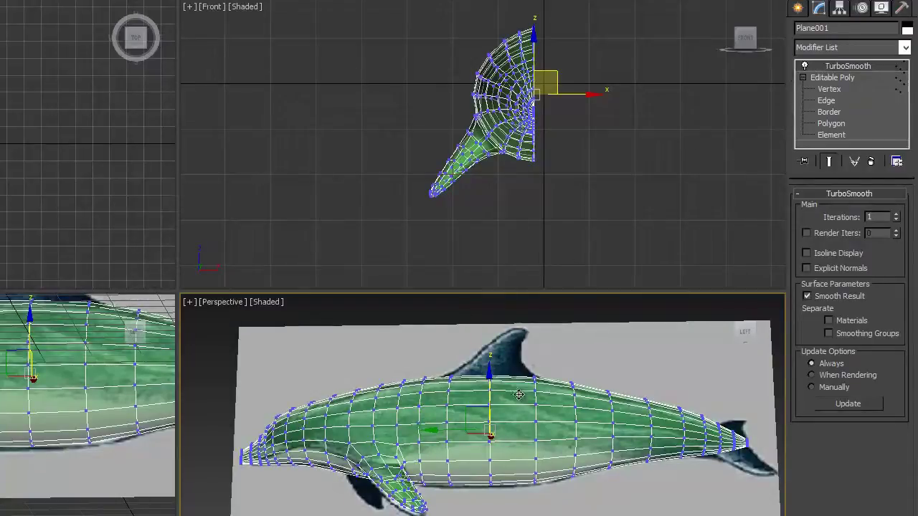
Examine the smoothed body and flipper up close and from an angle against the reference image.
{"action": "middle_click_drag", "start_coordinate": [515, 423], "coordinate": [528, 406]}
{"action": "scroll", "coordinate": [510, 422], "scroll_direction": "down", "scroll_amount": 5}
{"action": "scroll", "coordinate": [522, 445], "scroll_direction": "up", "scroll_amount": 8}
{"action": "scroll", "coordinate": [536, 421], "scroll_direction": "down", "scroll_amount": 5}
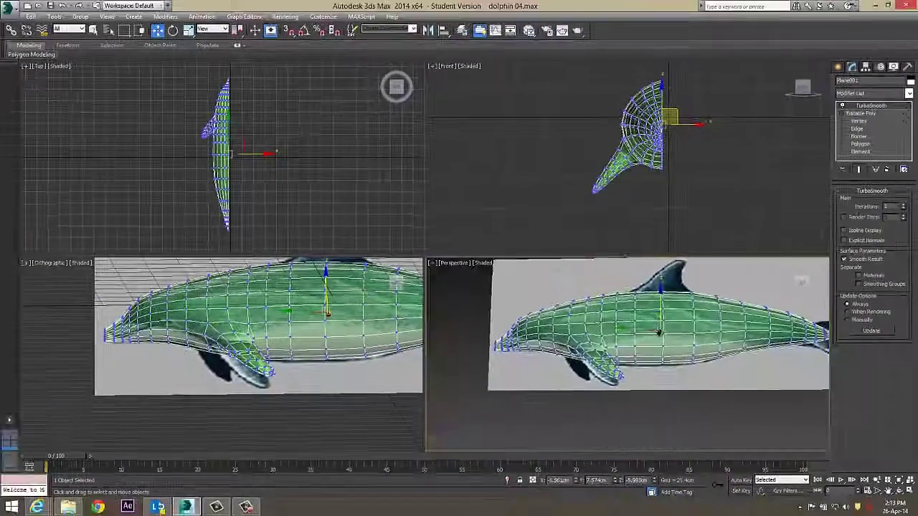
{"action": "scroll", "coordinate": [667, 344], "scroll_direction": "up", "scroll_amount": 10}
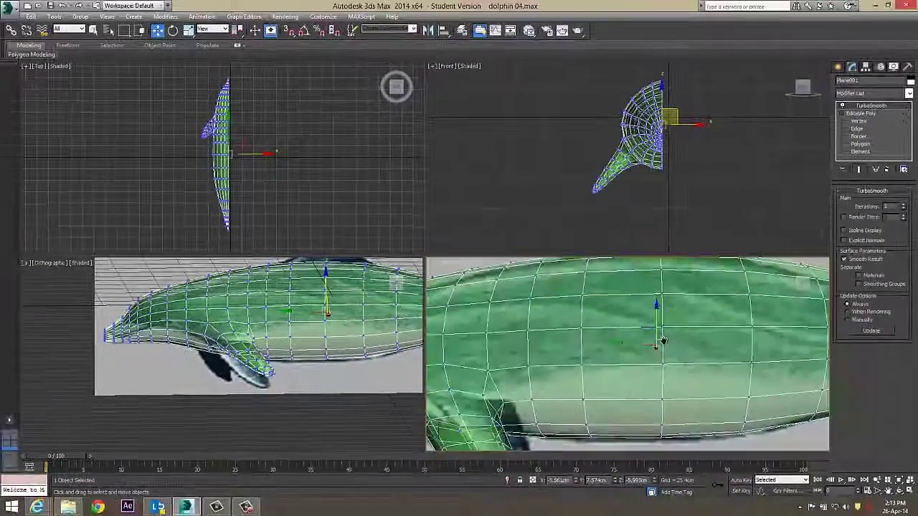
{"action": "scroll", "coordinate": [675, 353], "scroll_direction": "down", "scroll_amount": 8}
{"action": "middle_click_drag", "start_coordinate": [676, 353], "coordinate": [656, 343], "text": "alt"}
{"action": "scroll", "coordinate": [668, 335], "scroll_direction": "up", "scroll_amount": 5}
{"action": "scroll", "coordinate": [696, 351], "scroll_direction": "down", "scroll_amount": 5}
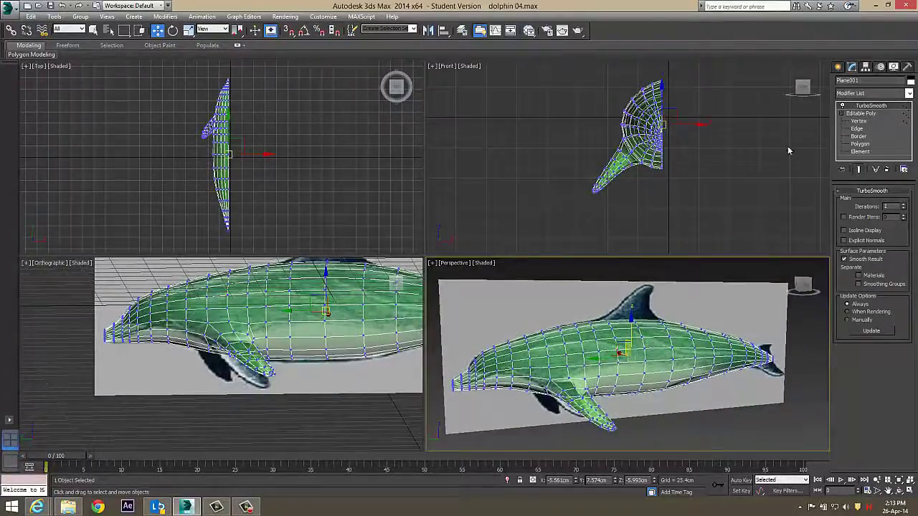
Toggle the TurboSmooth effect off and on to compare the low-poly cage with the smoothed dolphin.
{"action": "left_click", "coordinate": [842, 107]}
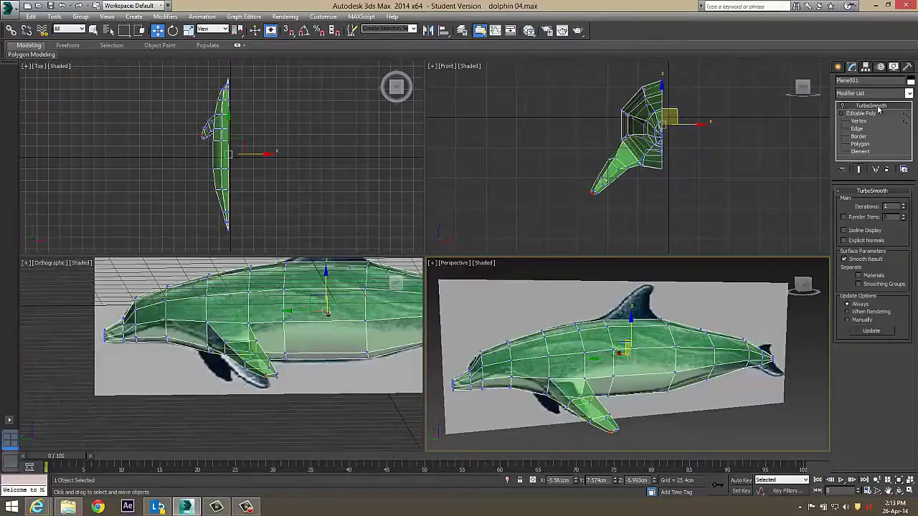
{"action": "left_click", "coordinate": [843, 107]}
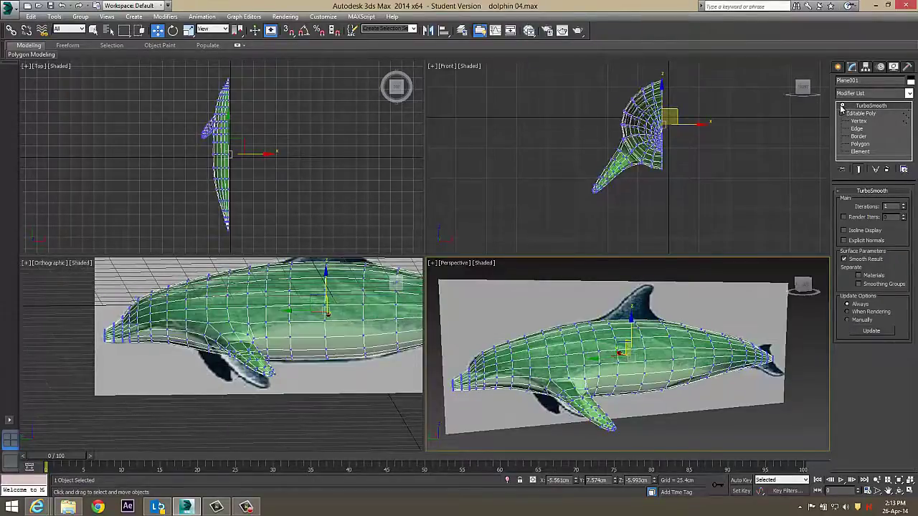
{"action": "left_click", "coordinate": [843, 106]}
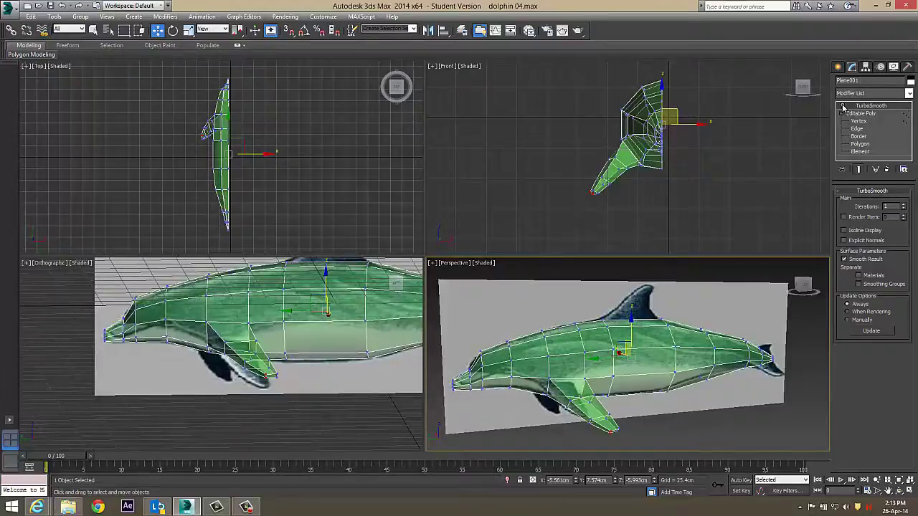
Compare the Editable Poly base with the TurboSmooth level of the modifier stack and toggle the end result display.
{"action": "left_click", "coordinate": [854, 123]}
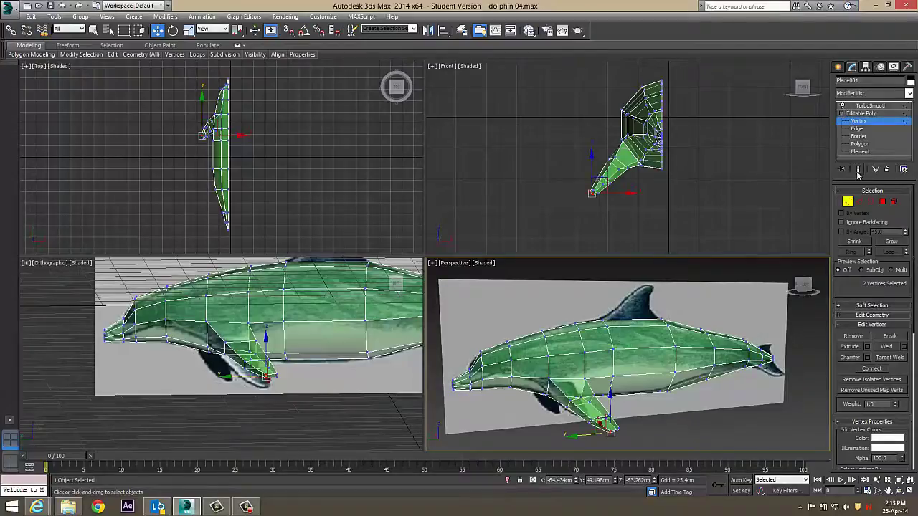
{"action": "left_click", "coordinate": [861, 114]}
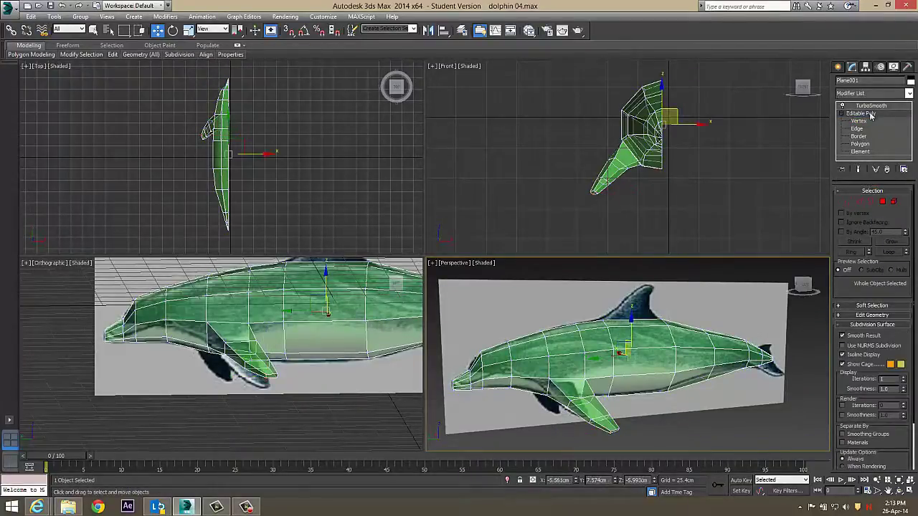
{"action": "left_click", "coordinate": [859, 106]}
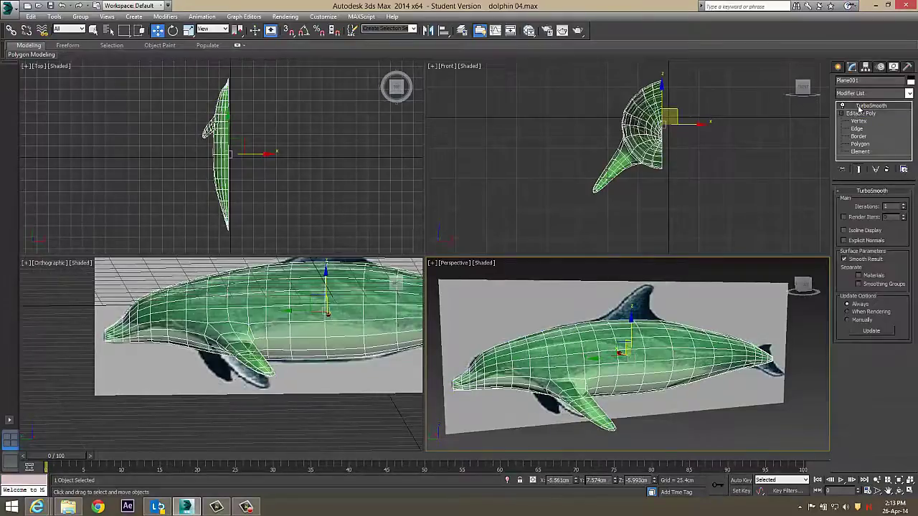
{"action": "left_click", "coordinate": [860, 172]}
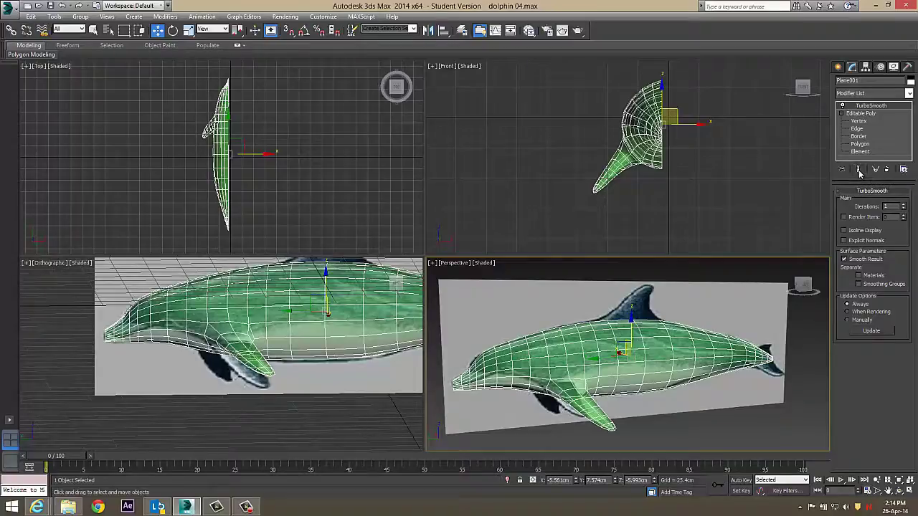
Compare the vertex-level cage with the end result shown and hidden, and return to the TurboSmooth level.
{"action": "left_click", "coordinate": [859, 122]}
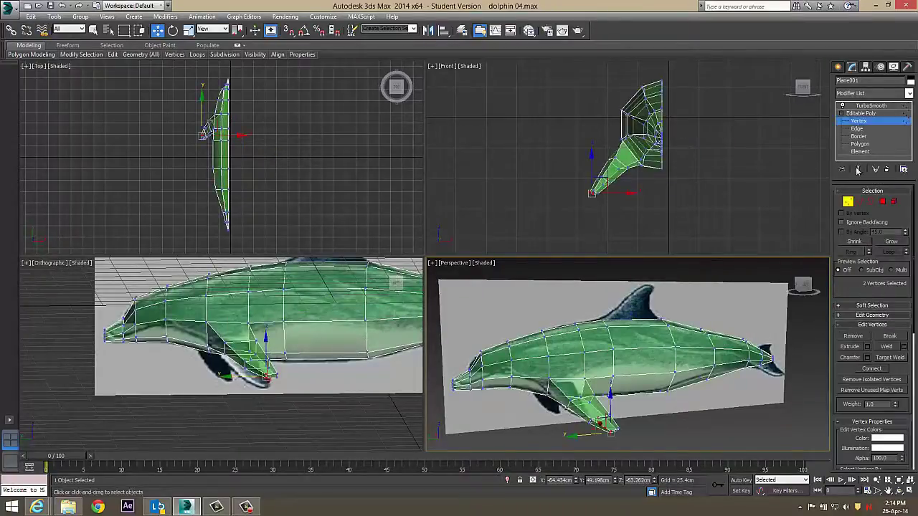
{"action": "left_click", "coordinate": [860, 170]}
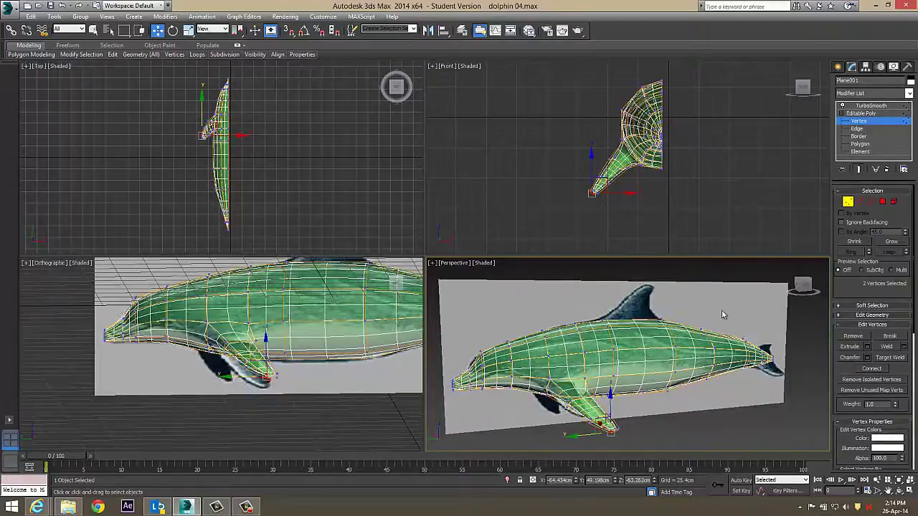
{"action": "left_click", "coordinate": [859, 170]}
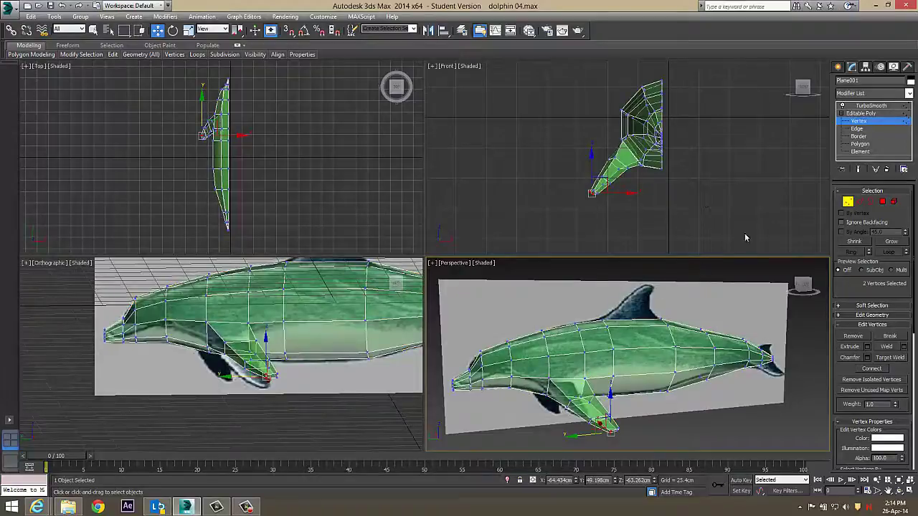
{"action": "left_click", "coordinate": [858, 107]}
Examine the smoothed mesh around the flipper and along the back beneath the reference dorsal fin.
{"action": "scroll", "coordinate": [667, 375], "scroll_direction": "up", "scroll_amount": 5}
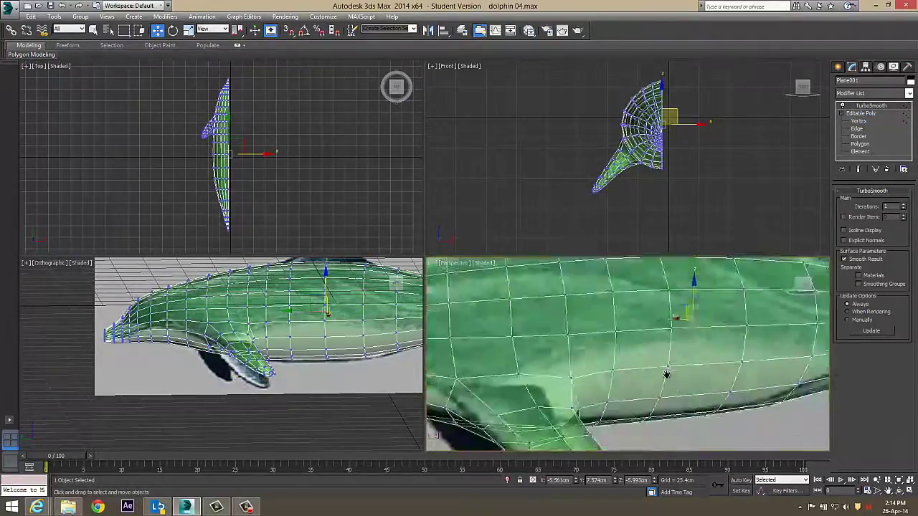
{"action": "scroll", "coordinate": [667, 375], "scroll_direction": "down", "scroll_amount": 6}
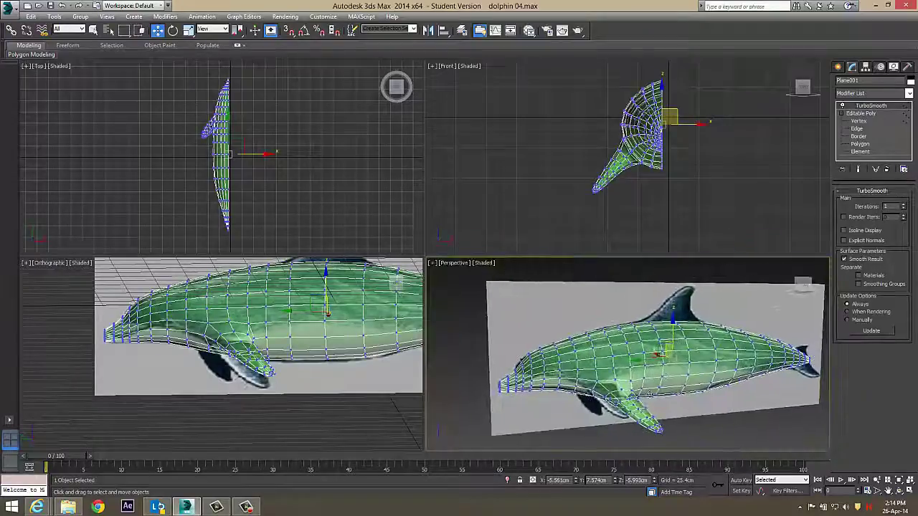
{"action": "scroll", "coordinate": [648, 388], "scroll_direction": "up", "scroll_amount": 6}
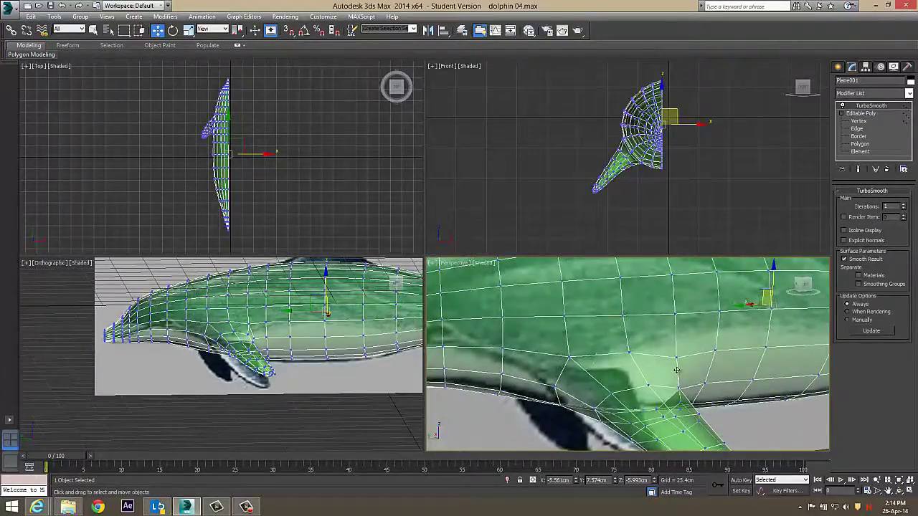
{"action": "scroll", "coordinate": [676, 370], "scroll_direction": "down", "scroll_amount": 6}
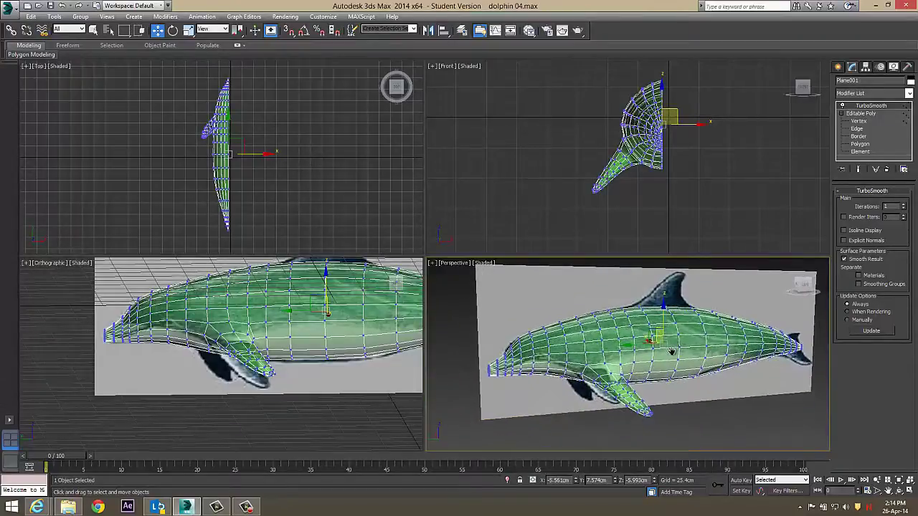
{"action": "scroll", "coordinate": [702, 325], "scroll_direction": "up", "scroll_amount": 6}
{"action": "middle_click_drag", "start_coordinate": [658, 356], "coordinate": [694, 466]}
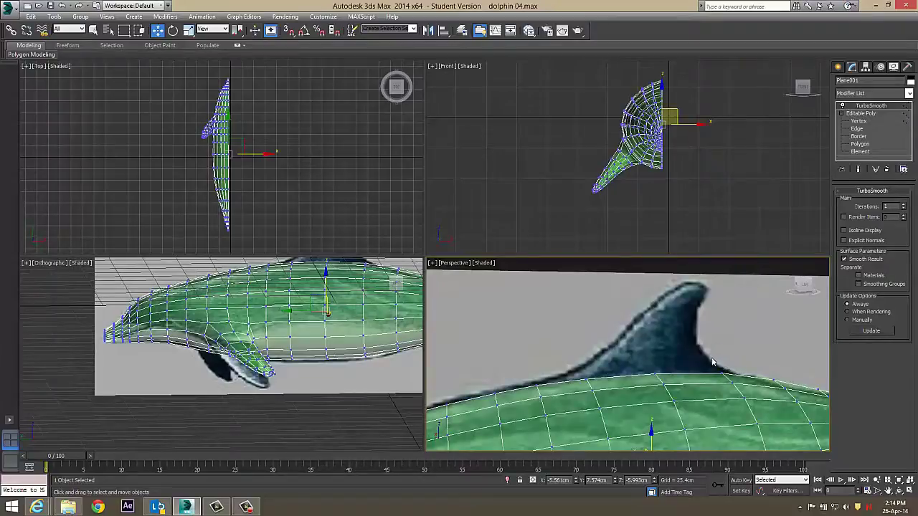
Turn off the TurboSmooth modifier and enlarge the side view around the reference dorsal fin.
{"action": "left_click", "coordinate": [844, 105]}
{"action": "key", "text": "z"}
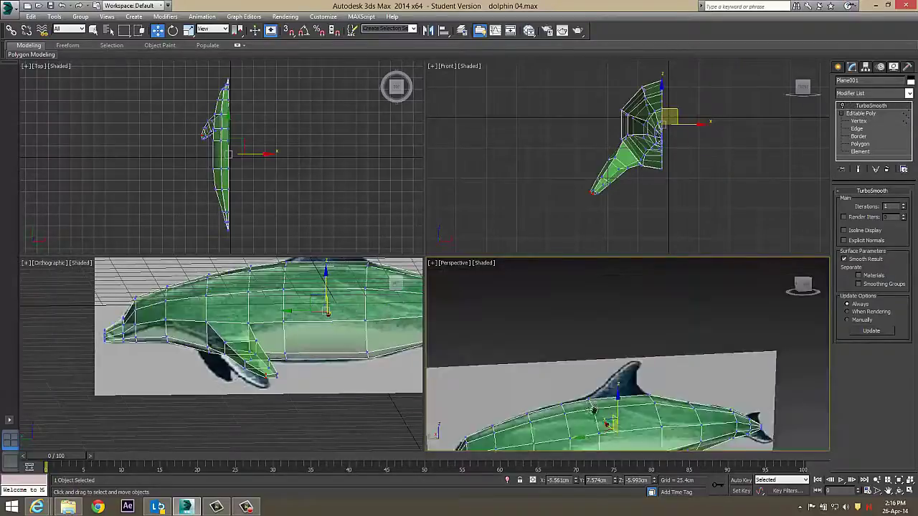
{"action": "scroll", "coordinate": [380, 340], "scroll_direction": "down", "scroll_amount": 2}
{"action": "middle_click_drag", "start_coordinate": [366, 345], "coordinate": [279, 423]}
{"action": "scroll", "coordinate": [269, 408], "scroll_direction": "up", "scroll_amount": 2}
{"action": "scroll", "coordinate": [310, 362], "scroll_direction": "up", "scroll_amount": 2}
{"action": "middle_click_drag", "start_coordinate": [314, 355], "coordinate": [357, 333]}
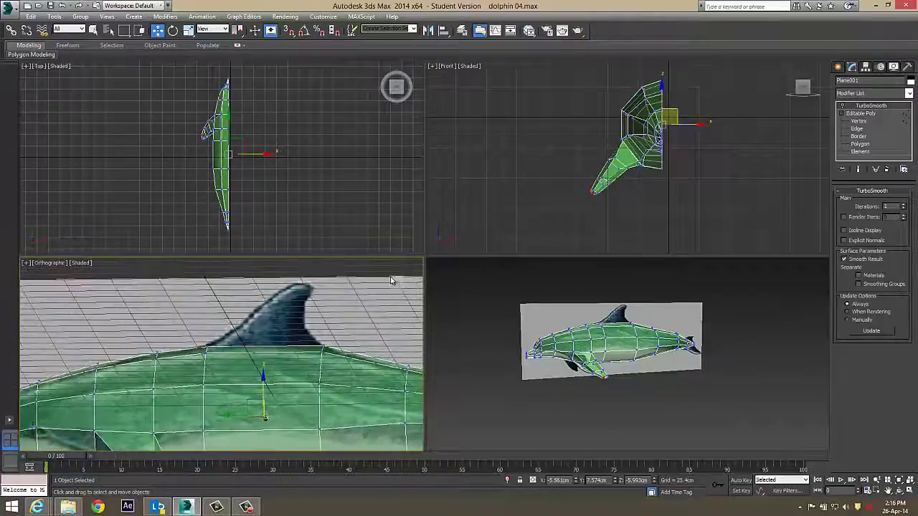
{"action": "left_click_drag", "start_coordinate": [424, 256], "coordinate": [429, 140]}
{"action": "middle_click_drag", "start_coordinate": [299, 317], "coordinate": [287, 345]}
{"action": "scroll", "coordinate": [324, 311], "scroll_direction": "up", "scroll_amount": 2}
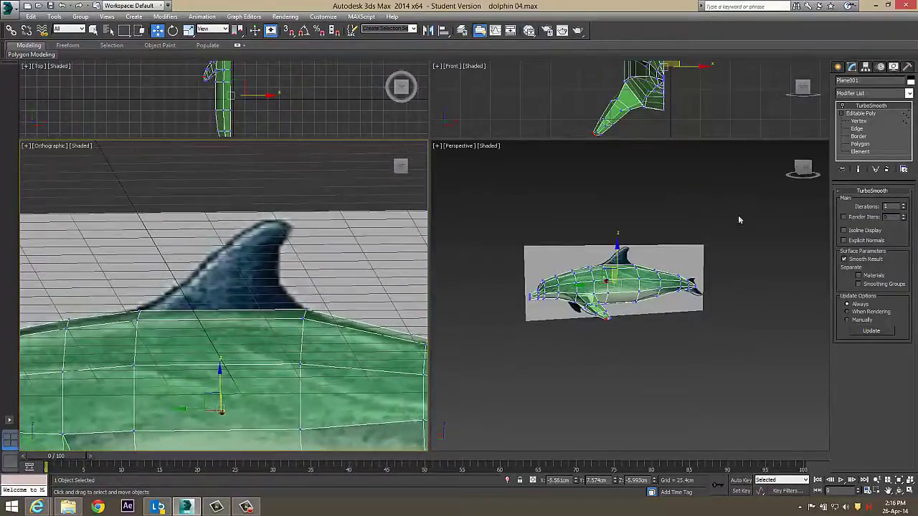
In the Left view, extrude the back's top edge beneath the dorsal fin upward three times, to Z heights of about 41.4, 55.1 and 65.9 cm.
{"action": "left_click", "coordinate": [858, 130]}
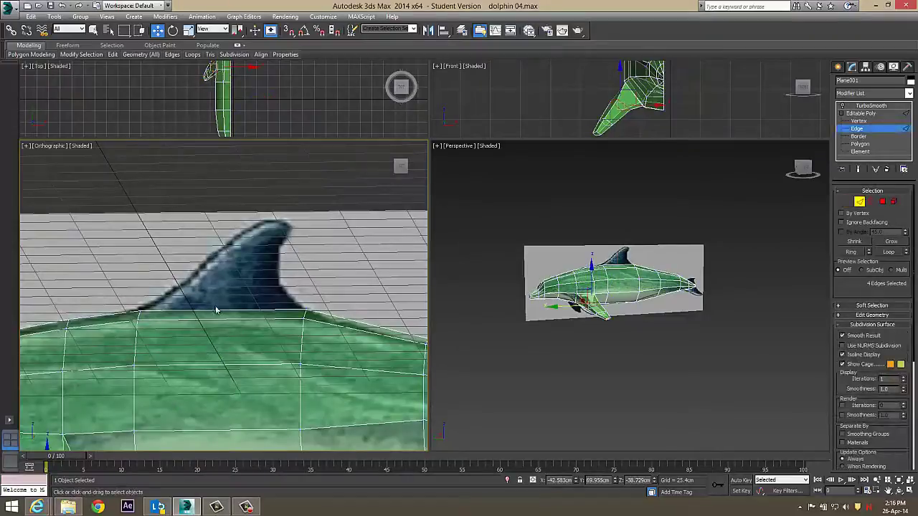
{"action": "left_click", "coordinate": [215, 311]}
{"action": "middle_click_drag", "start_coordinate": [255, 389], "coordinate": [295, 386]}
{"action": "left_click", "coordinate": [400, 167]}
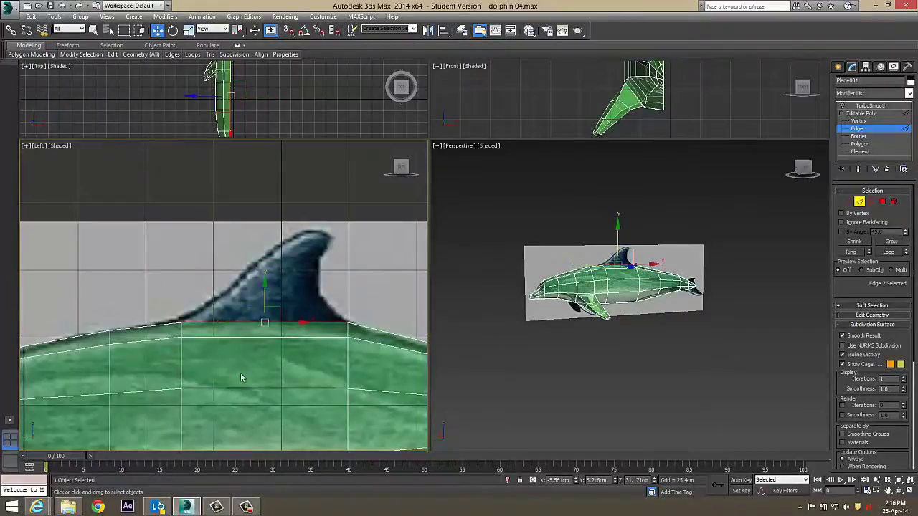
{"action": "scroll", "coordinate": [242, 375], "scroll_direction": "down", "scroll_amount": 3}
{"action": "scroll", "coordinate": [248, 368], "scroll_direction": "up", "scroll_amount": 2}
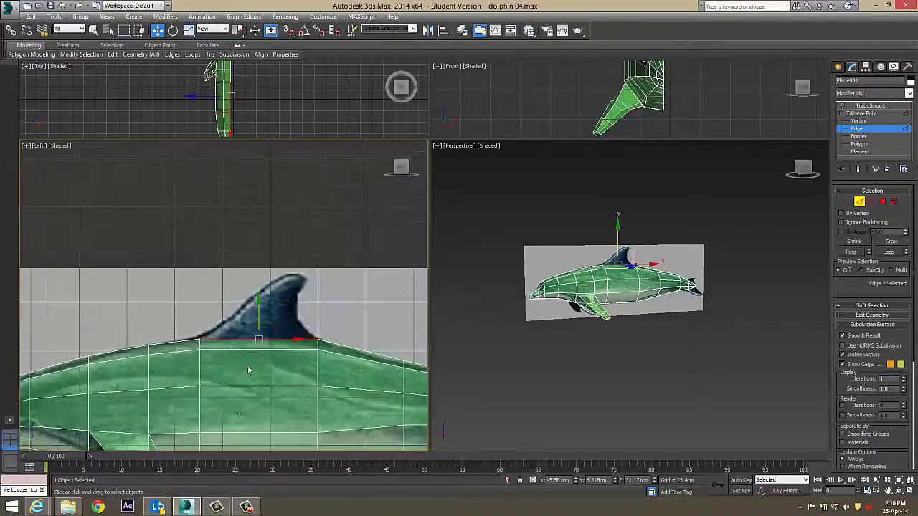
{"action": "scroll", "coordinate": [267, 366], "scroll_direction": "up", "scroll_amount": 2}
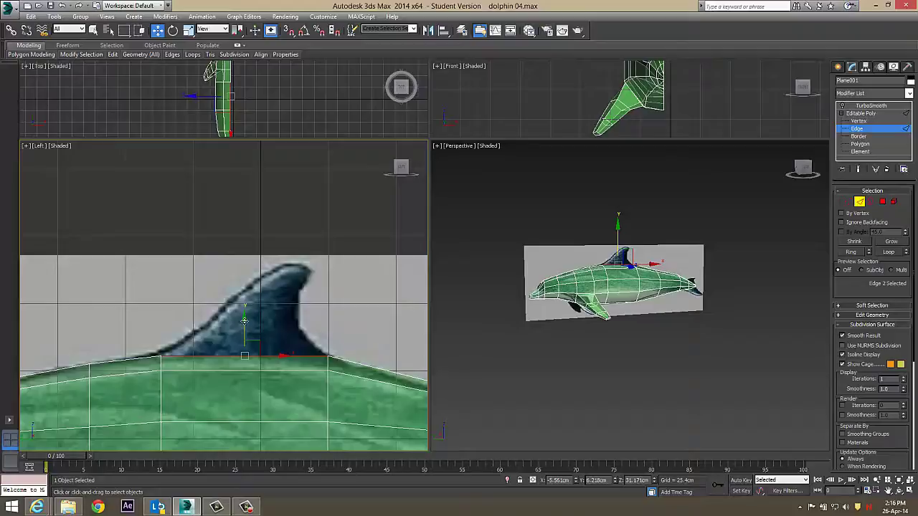
{"action": "left_click_drag", "start_coordinate": [245, 322], "coordinate": [247, 301]}
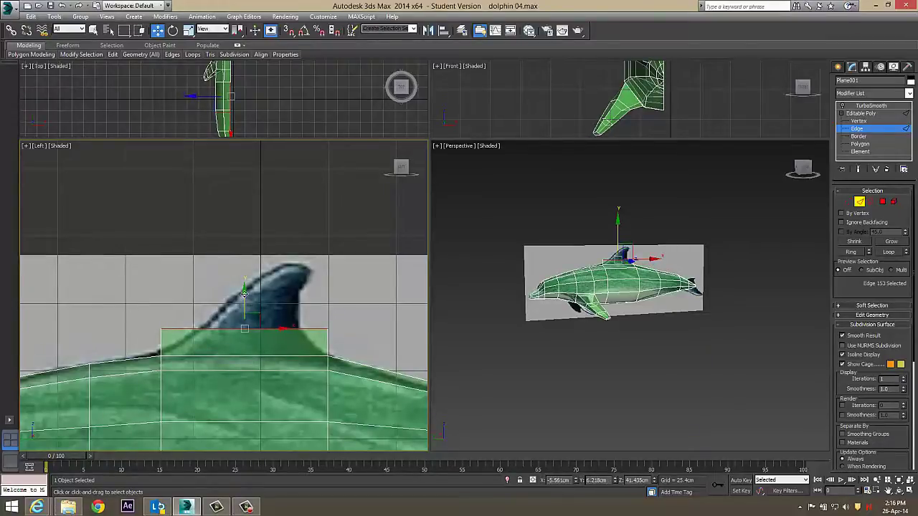
{"action": "left_click_drag", "start_coordinate": [245, 292], "coordinate": [252, 258]}
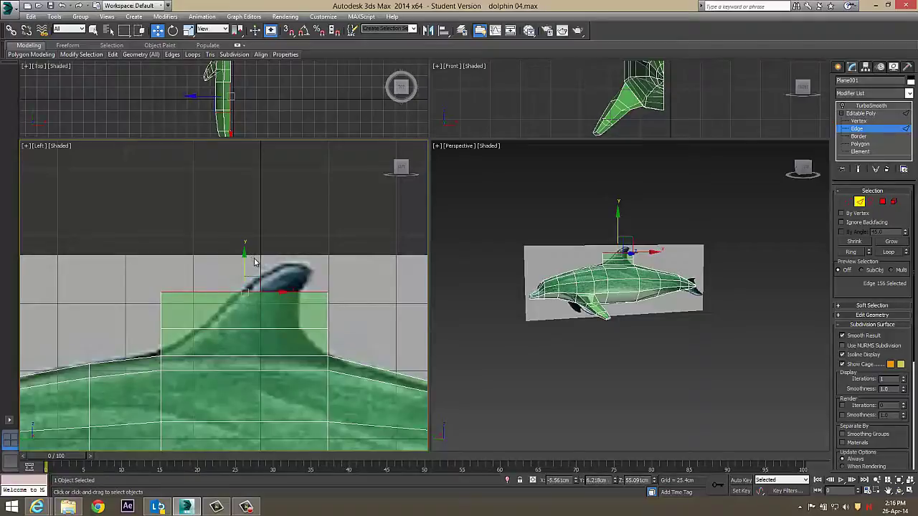
{"action": "left_click_drag", "start_coordinate": [244, 252], "coordinate": [254, 224]}
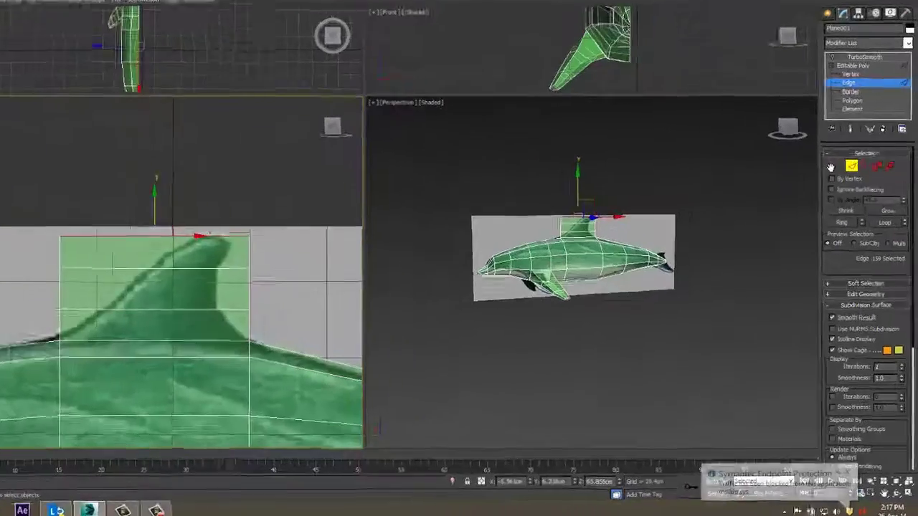
Move the three leading-edge vertices of the dorsal fin backward onto the front outline of the reference fin.
{"action": "key", "text": "1"}
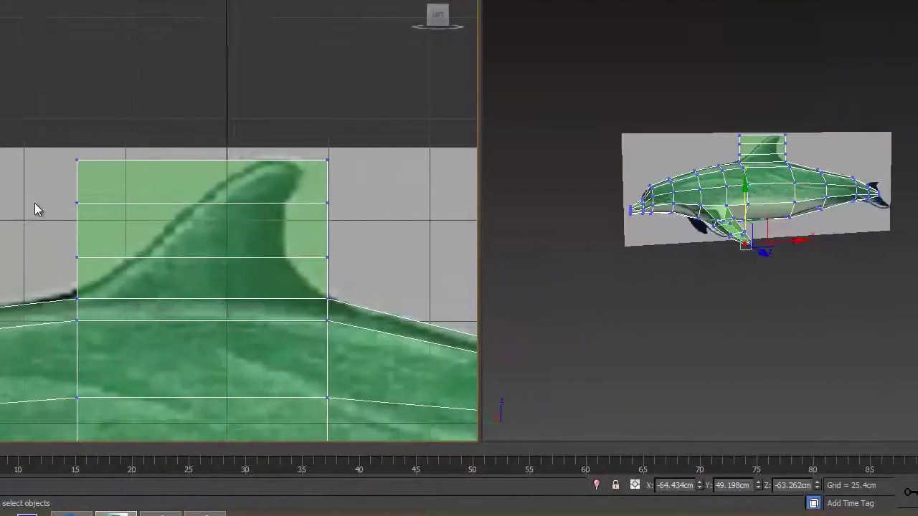
{"action": "left_click_drag", "start_coordinate": [34, 193], "coordinate": [115, 276]}
{"action": "left_click_drag", "start_coordinate": [128, 229], "coordinate": [177, 231]}
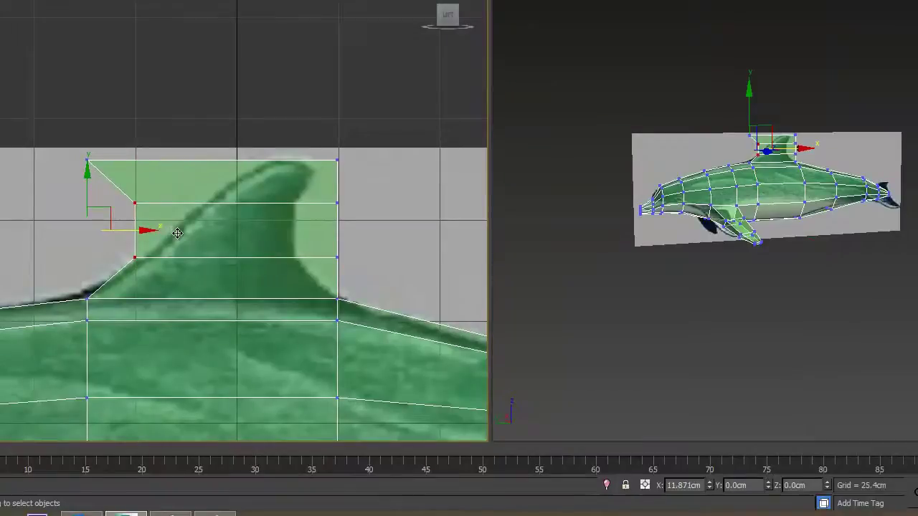
{"action": "left_click", "coordinate": [85, 161]}
{"action": "left_click_drag", "start_coordinate": [143, 160], "coordinate": [338, 179]}
{"action": "left_click_drag", "start_coordinate": [125, 196], "coordinate": [233, 216]}
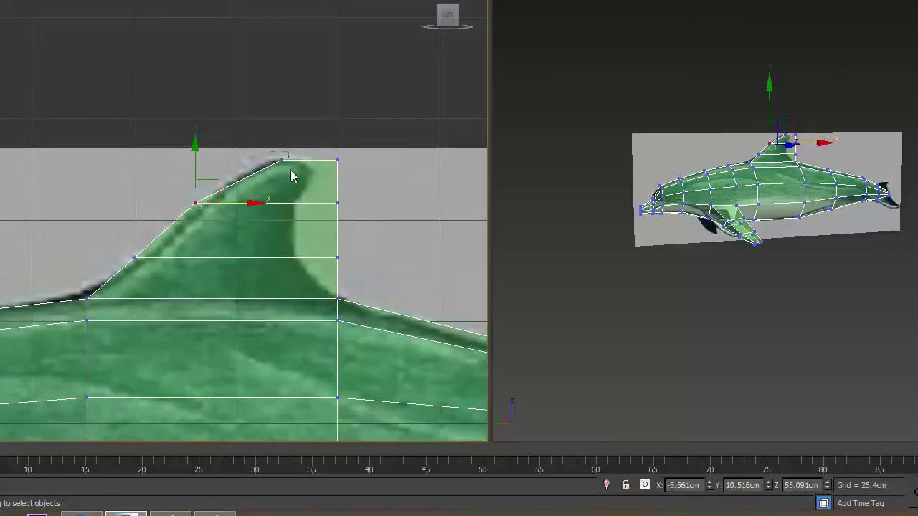
{"action": "left_click_drag", "start_coordinate": [290, 170], "coordinate": [300, 160]}
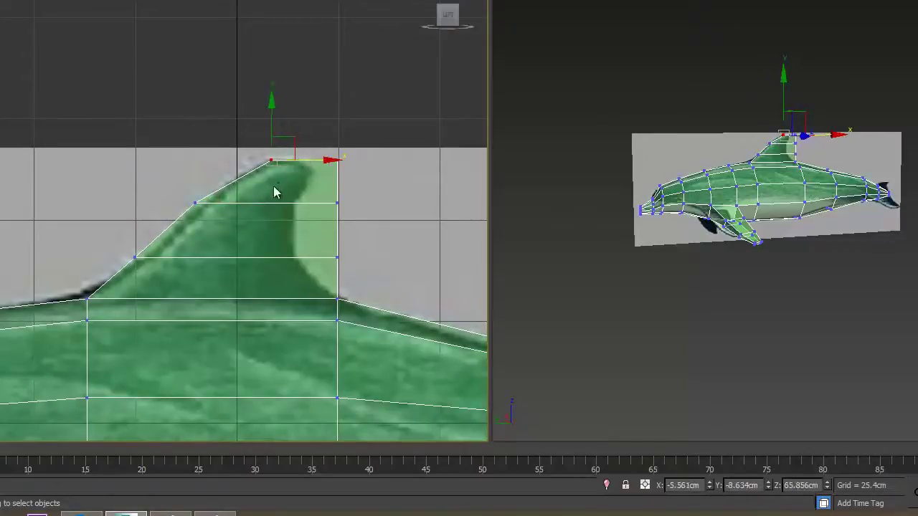
{"action": "left_click_drag", "start_coordinate": [183, 195], "coordinate": [234, 202]}
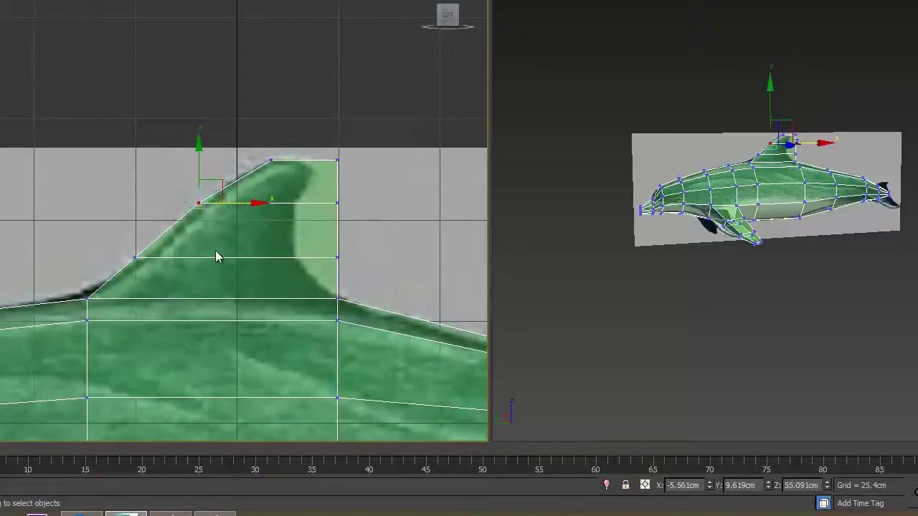
Move the fin tip's rear vertex and the trailing-edge vertex below it forward to follow the reference outline.
{"action": "left_click", "coordinate": [336, 159]}
{"action": "left_click_drag", "start_coordinate": [371, 159], "coordinate": [344, 162]}
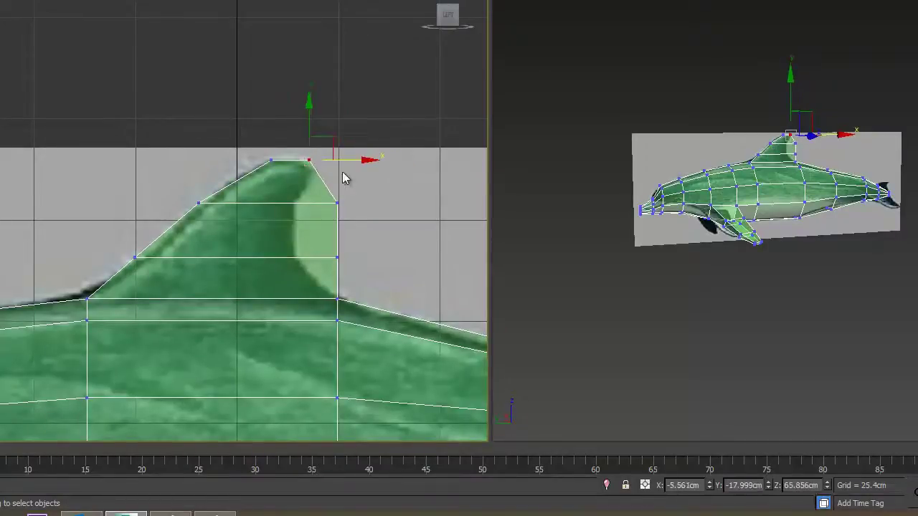
{"action": "left_click", "coordinate": [338, 204]}
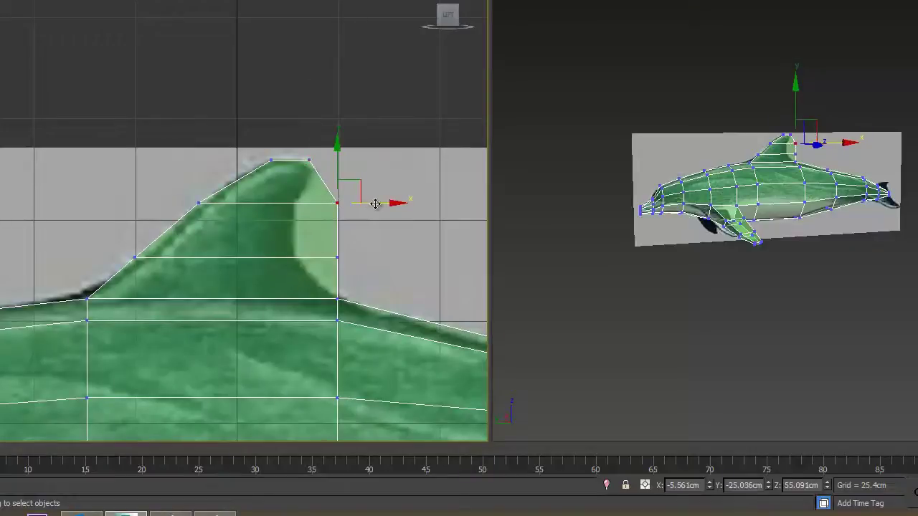
{"action": "left_click_drag", "start_coordinate": [375, 203], "coordinate": [337, 203]}
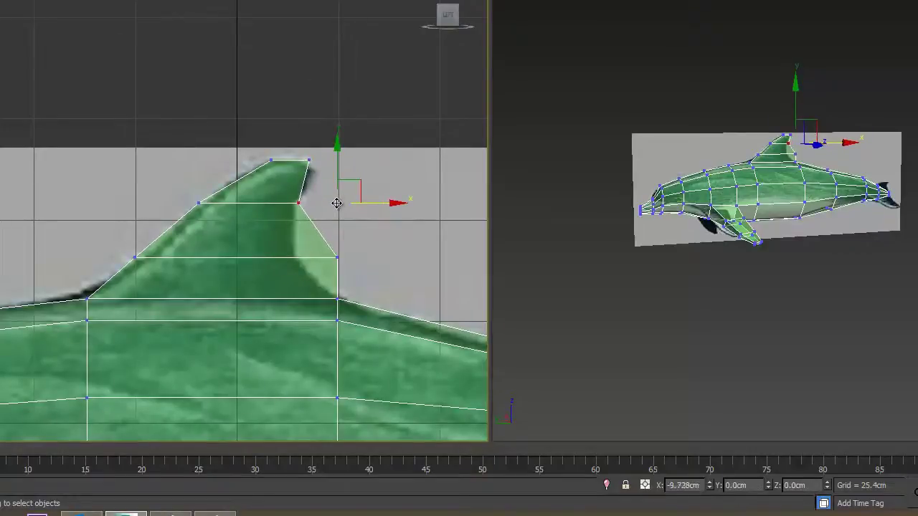
Nudge the fin tip's rear vertex slightly backward and lower both tip vertices to a Z height of about 65.3 cm.
{"action": "left_click", "coordinate": [308, 160]}
{"action": "left_click_drag", "start_coordinate": [328, 158], "coordinate": [333, 158]}
{"action": "left_click", "coordinate": [260, 157], "text": "ctrl"}
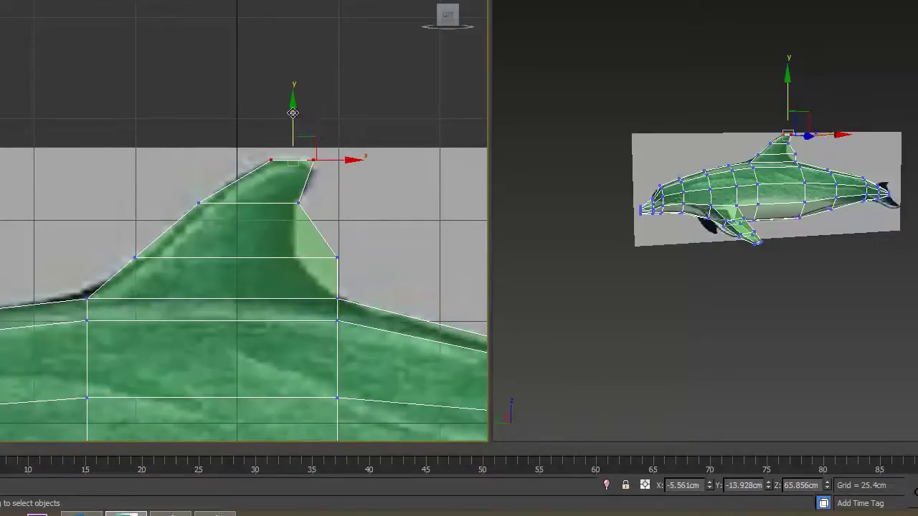
{"action": "left_click_drag", "start_coordinate": [293, 112], "coordinate": [292, 117]}
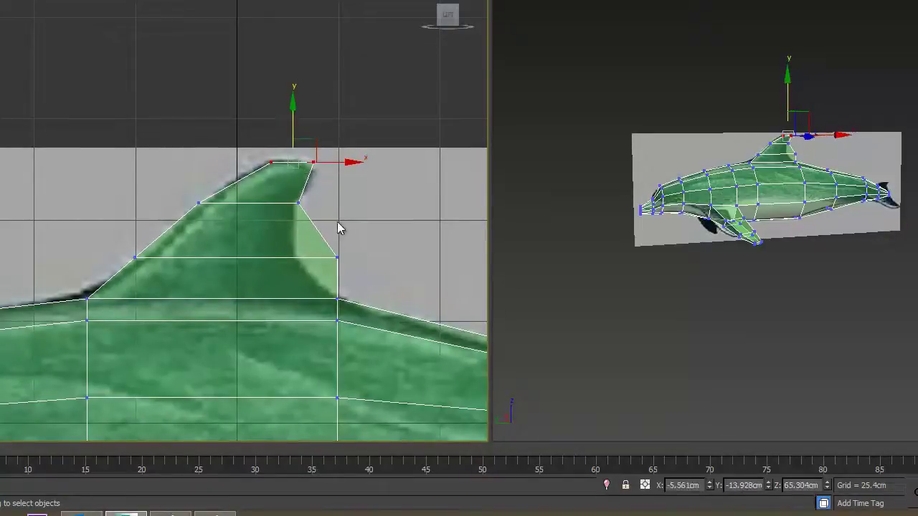
Move the lower trailing-edge vertex just above the fin's base forward onto the reference curve.
{"action": "left_click", "coordinate": [354, 276]}
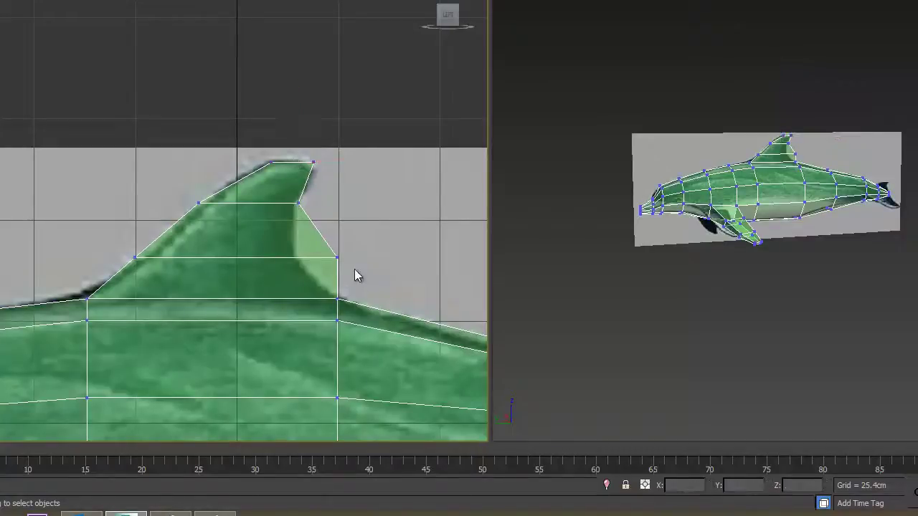
{"action": "left_click_drag", "start_coordinate": [326, 273], "coordinate": [327, 273]}
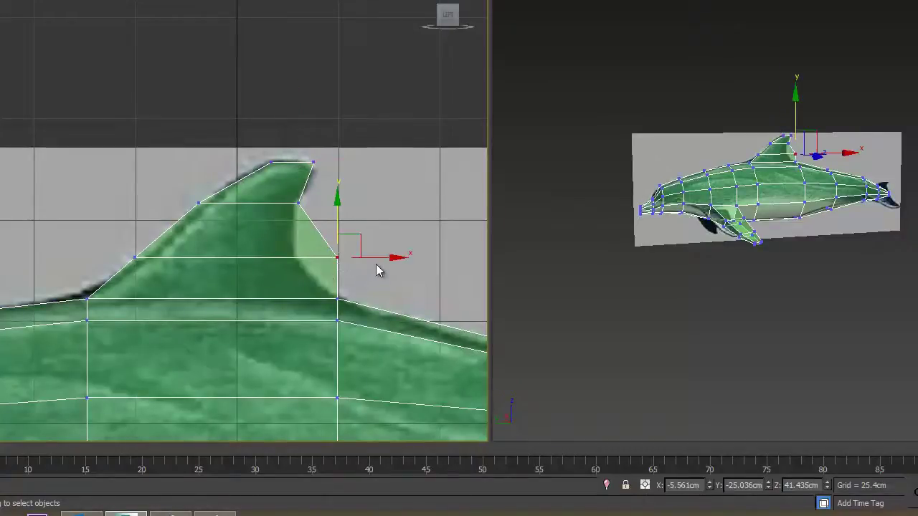
{"action": "left_click_drag", "start_coordinate": [379, 257], "coordinate": [339, 258]}
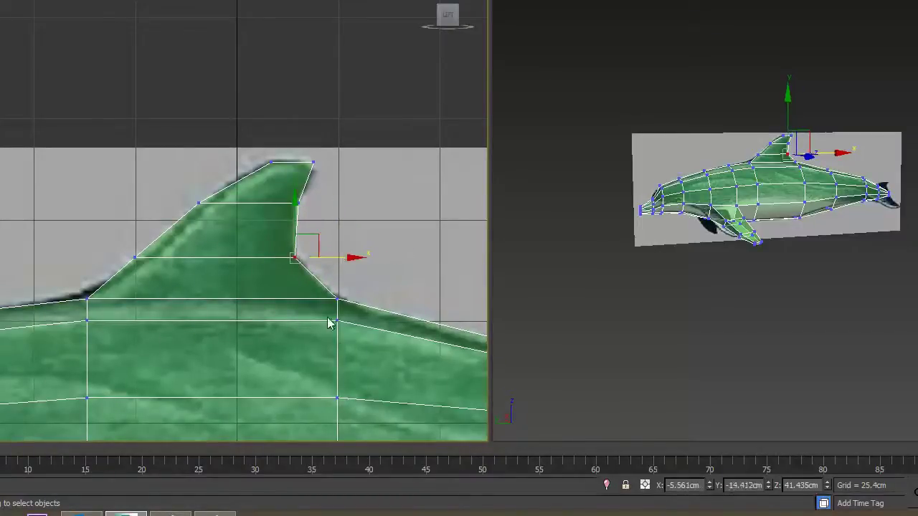
Switch to edge editing and select only the four horizontal edges crossing the dorsal fin from its base to its tip.
{"action": "middle_click_drag", "start_coordinate": [236, 268], "coordinate": [205, 366]}
{"action": "scroll", "coordinate": [235, 325], "scroll_direction": "up", "scroll_amount": 2}
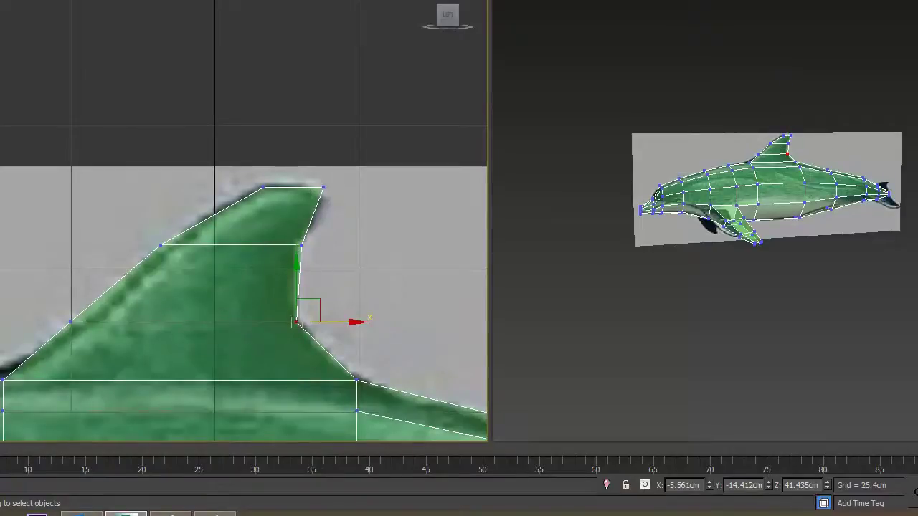
{"action": "key", "text": "2"}
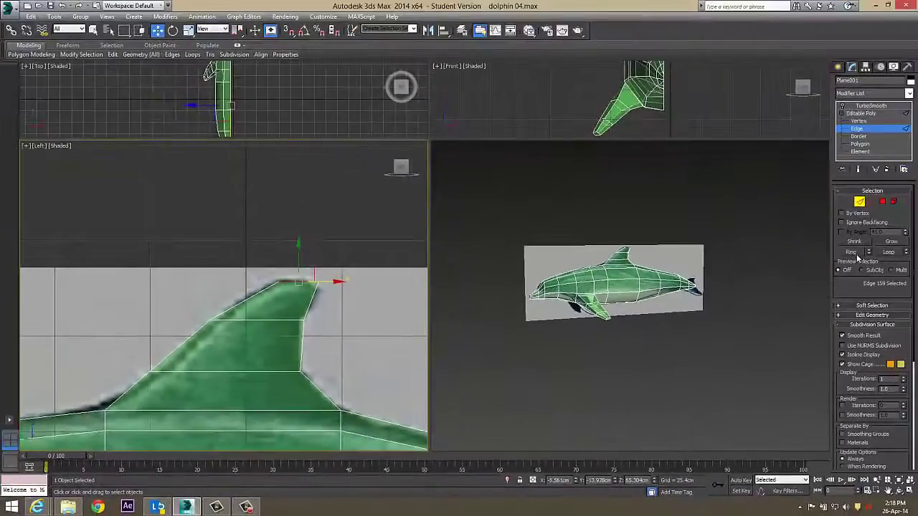
{"action": "left_click", "coordinate": [852, 252]}
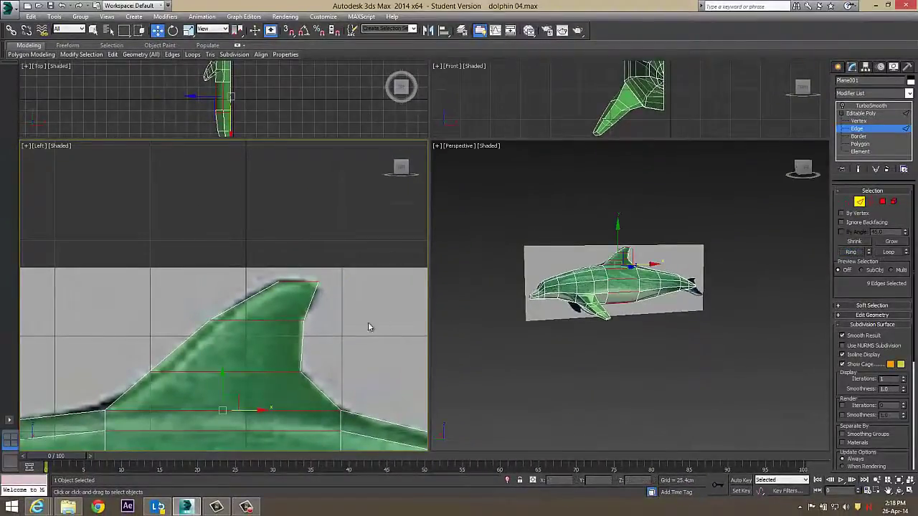
{"action": "scroll", "coordinate": [368, 323], "scroll_direction": "down", "scroll_amount": 2}
{"action": "middle_click_drag", "start_coordinate": [366, 326], "coordinate": [352, 305]}
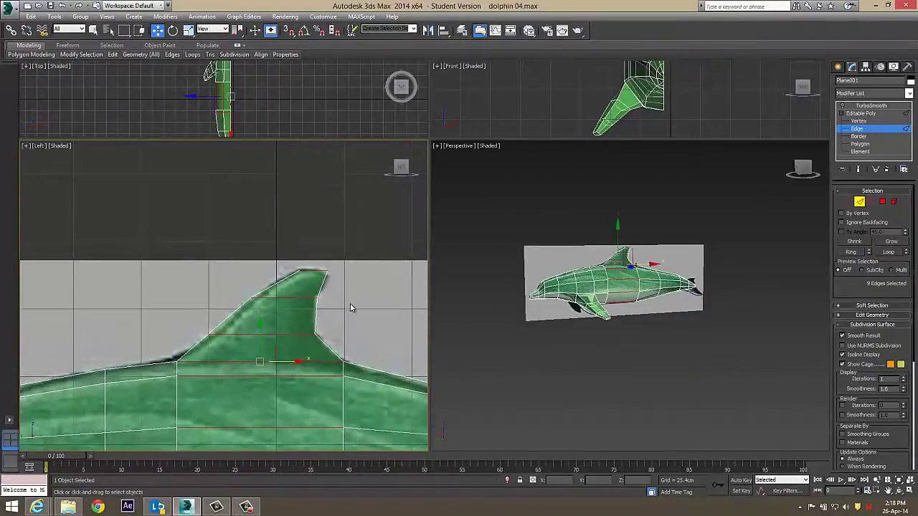
{"action": "left_click", "coordinate": [350, 303]}
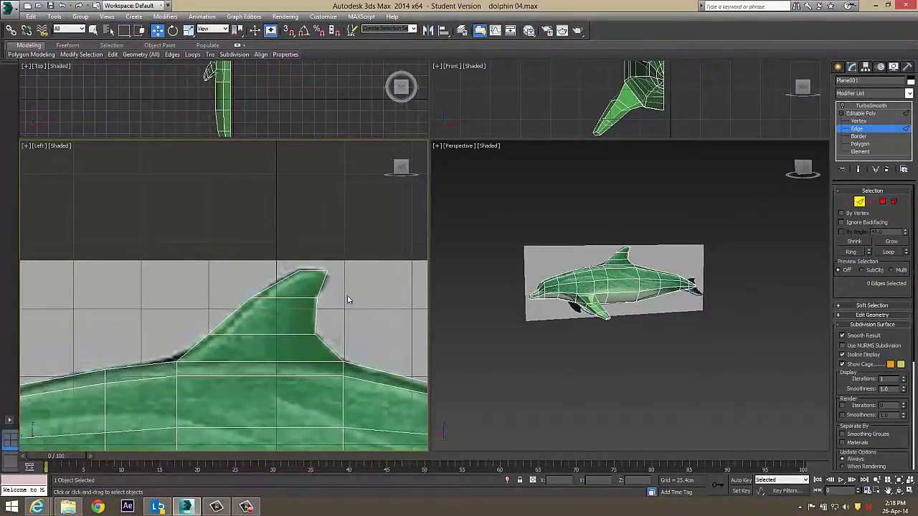
{"action": "left_click", "coordinate": [243, 362]}
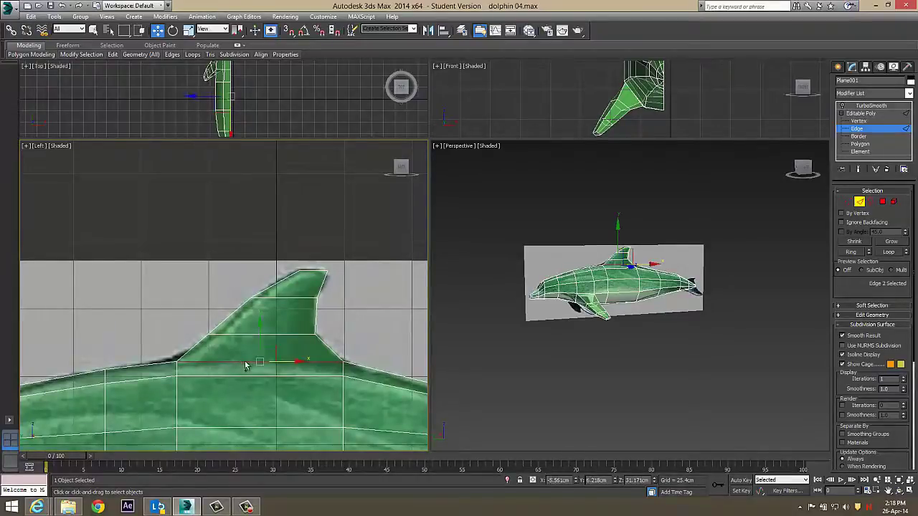
{"action": "left_click", "coordinate": [257, 334], "text": "ctrl"}
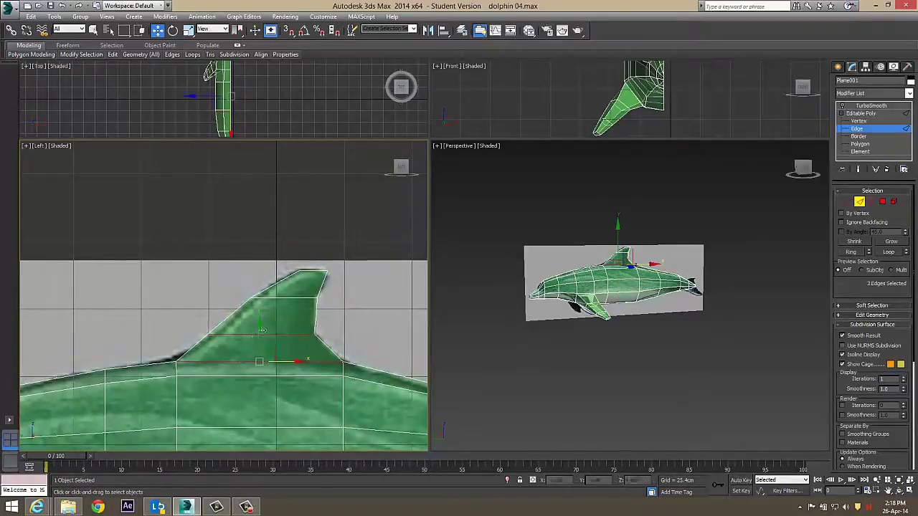
{"action": "left_click", "coordinate": [290, 298], "text": "ctrl"}
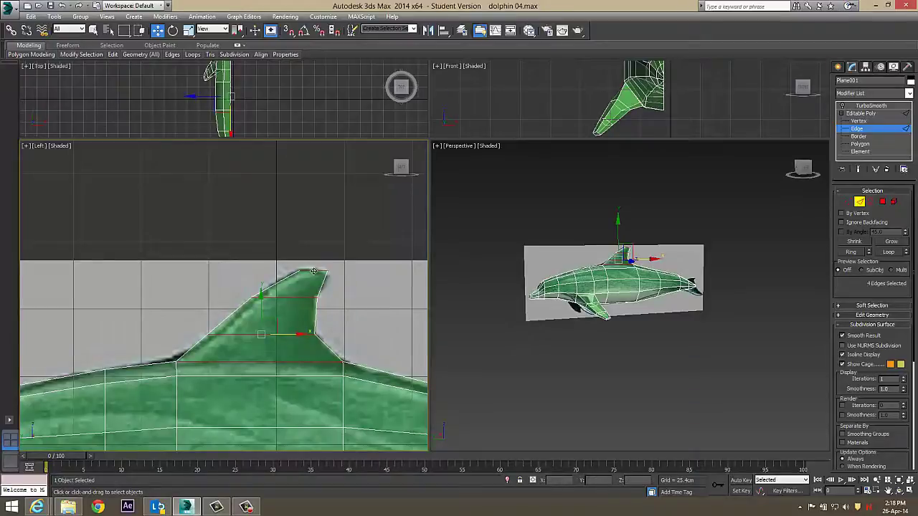
{"action": "left_click", "coordinate": [314, 271], "text": "ctrl"}
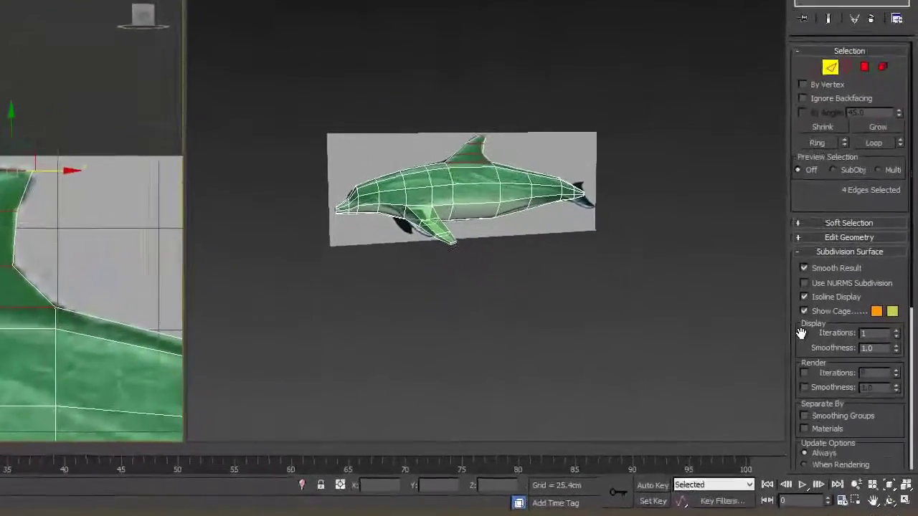
Connect the four selected dorsal fin edges with 2 segments, a pinch of 50 and a slide of 0.
{"action": "left_click_drag", "start_coordinate": [841, 378], "coordinate": [841, 238]}
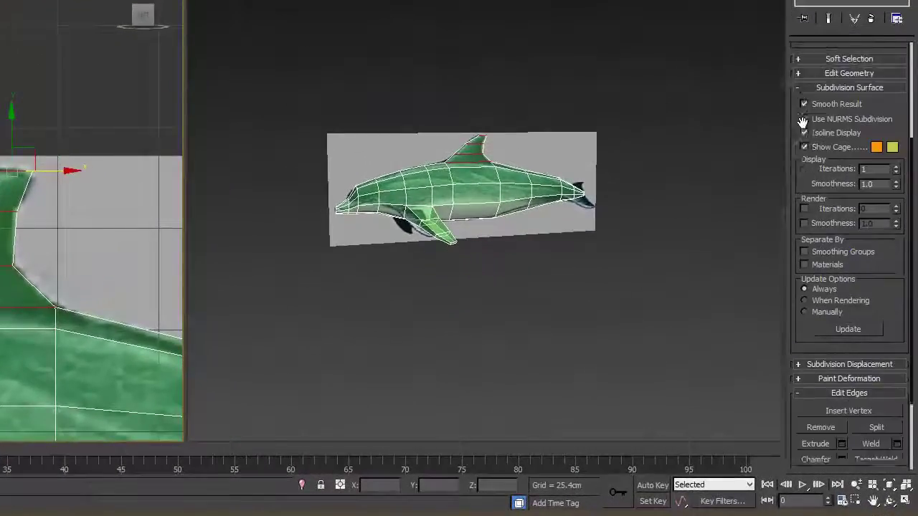
{"action": "left_click_drag", "start_coordinate": [802, 122], "coordinate": [806, 35]}
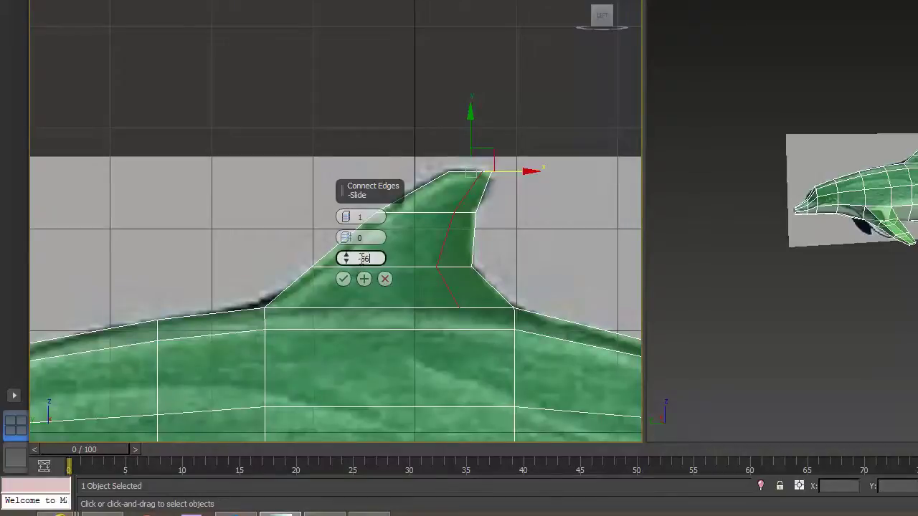
{"action": "right_click", "coordinate": [347, 258]}
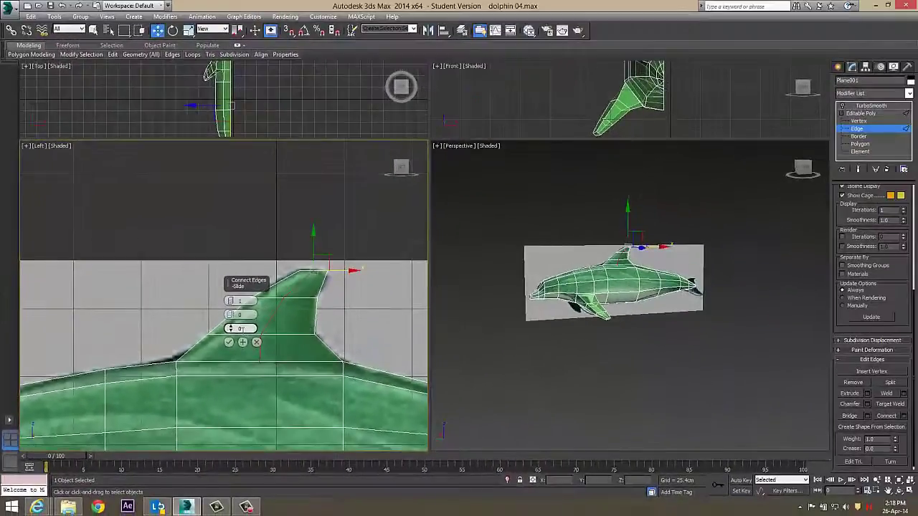
{"action": "left_click", "coordinate": [230, 298]}
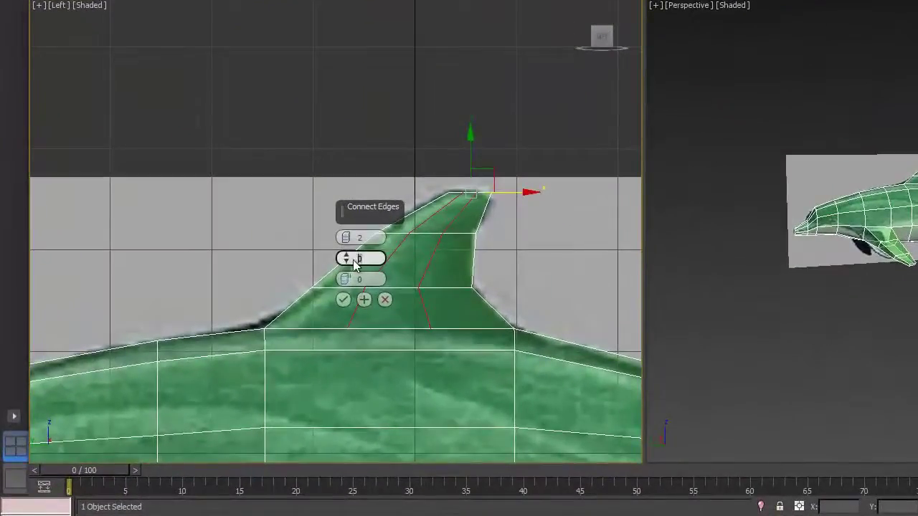
{"action": "type", "text": "50"}
{"action": "key", "text": "Return"}
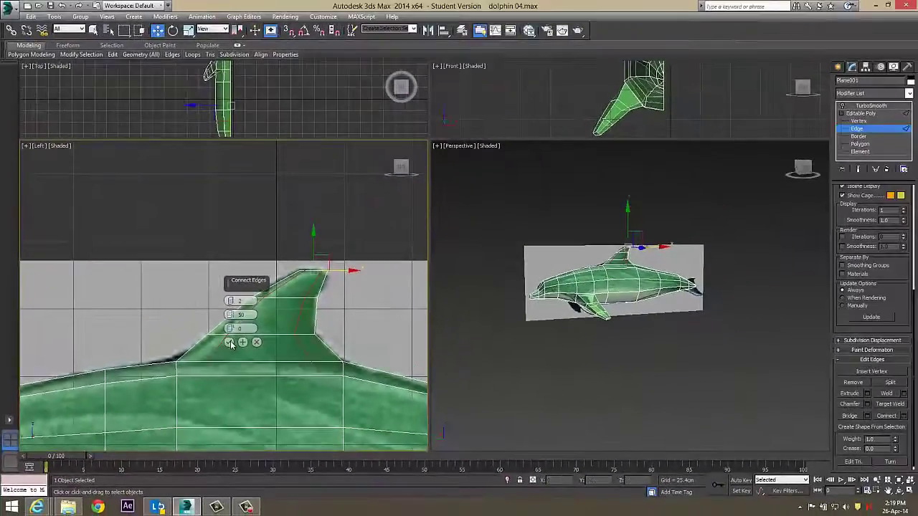
{"action": "left_click", "coordinate": [230, 343]}
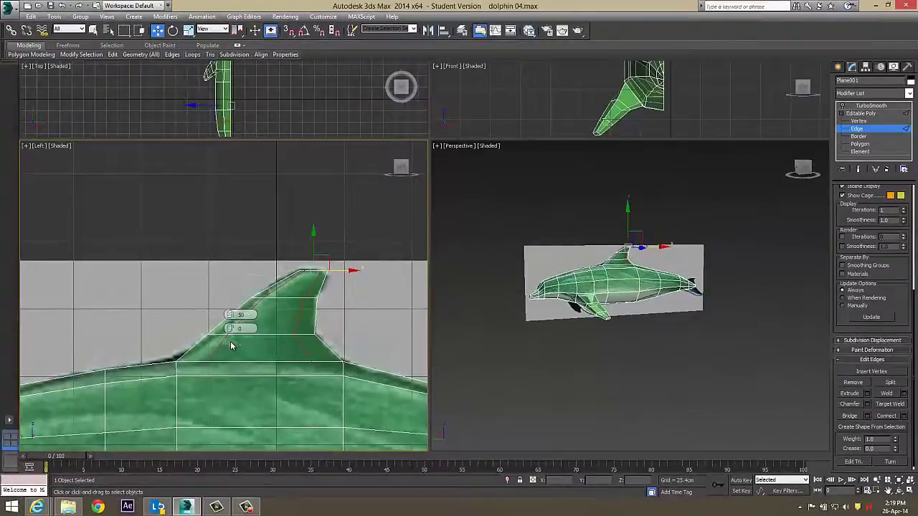
{"action": "left_click", "coordinate": [257, 303]}
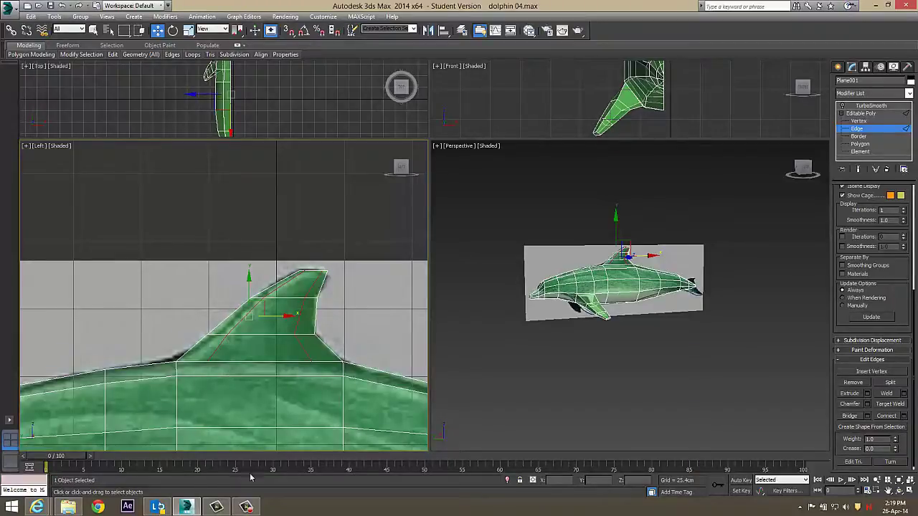
Move the six inner vertices and the lower trailing-edge vertex of the dorsal fin outward along X by about 2.76 cm.
{"action": "left_click", "coordinate": [254, 507]}
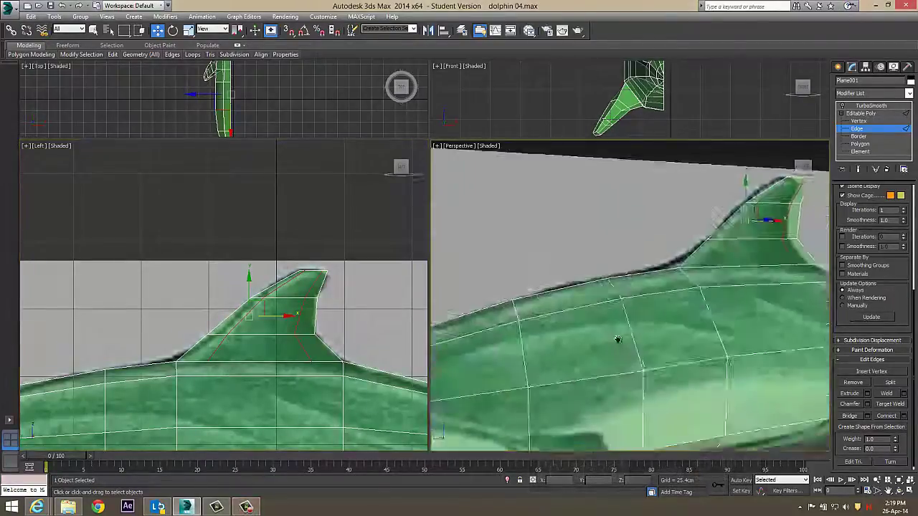
{"action": "middle_click_drag", "start_coordinate": [619, 345], "coordinate": [637, 323], "text": "alt"}
{"action": "left_click", "coordinate": [859, 121]}
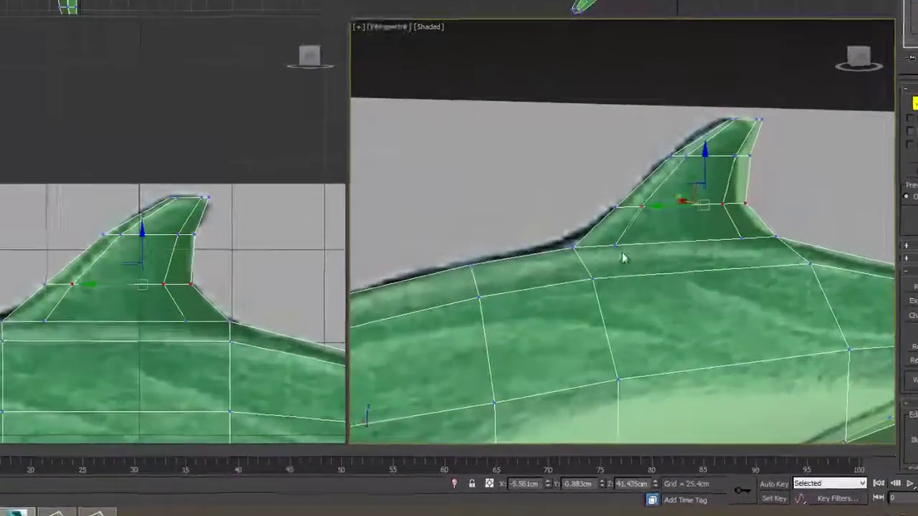
{"action": "mouse_move", "coordinate": [650, 249]}
{"action": "middle_mouse_down"}
{"action": "mouse_move", "coordinate": [639, 280]}
{"action": "mouse_move", "coordinate": [657, 233]}
{"action": "middle_mouse_up"}
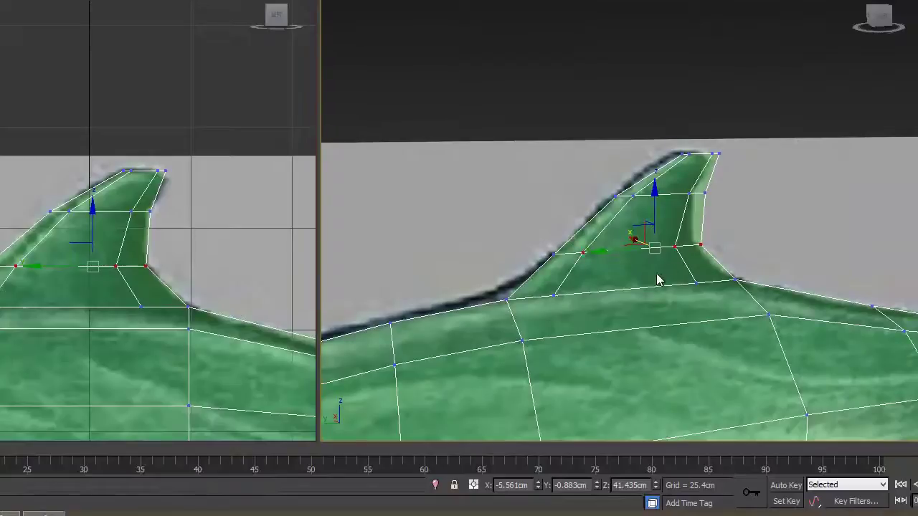
{"action": "left_click", "coordinate": [131, 213], "text": "ctrl"}
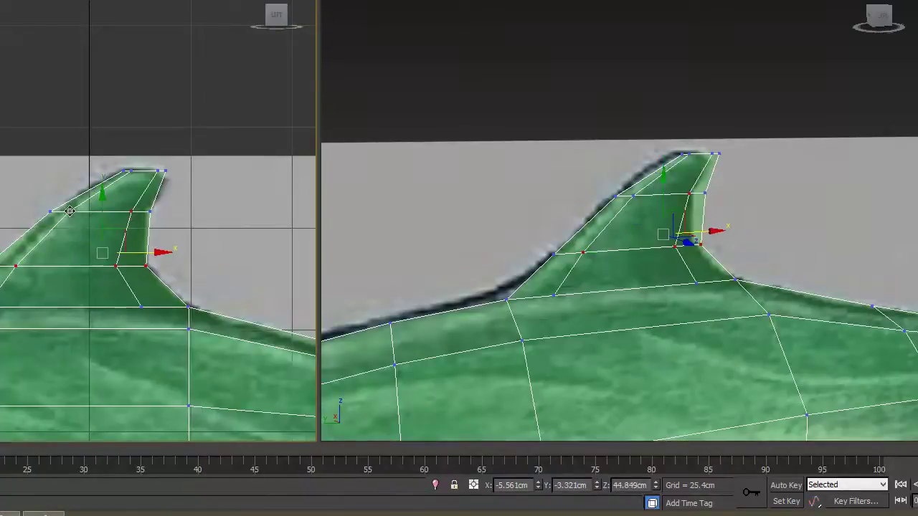
{"action": "left_click", "coordinate": [68, 211], "text": "ctrl"}
{"action": "left_click", "coordinate": [15, 267], "text": "ctrl"}
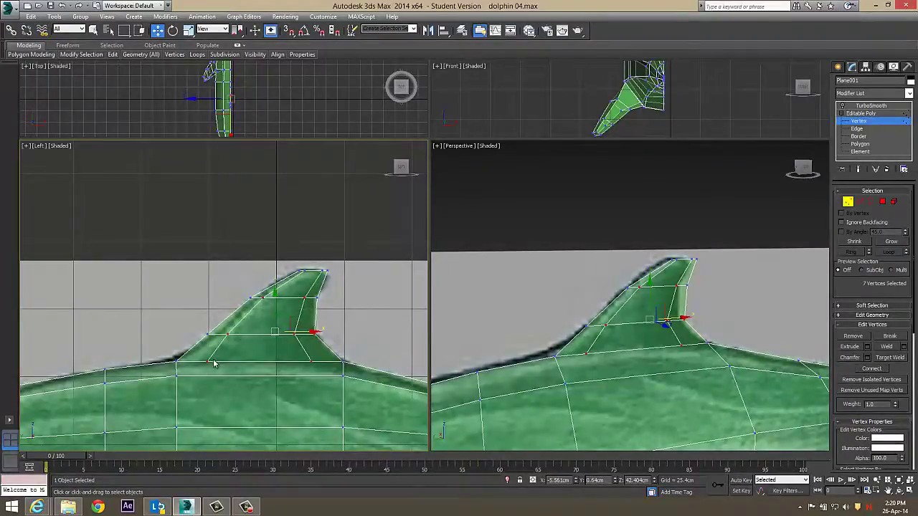
{"action": "middle_click_drag", "start_coordinate": [615, 386], "coordinate": [658, 402], "text": "alt"}
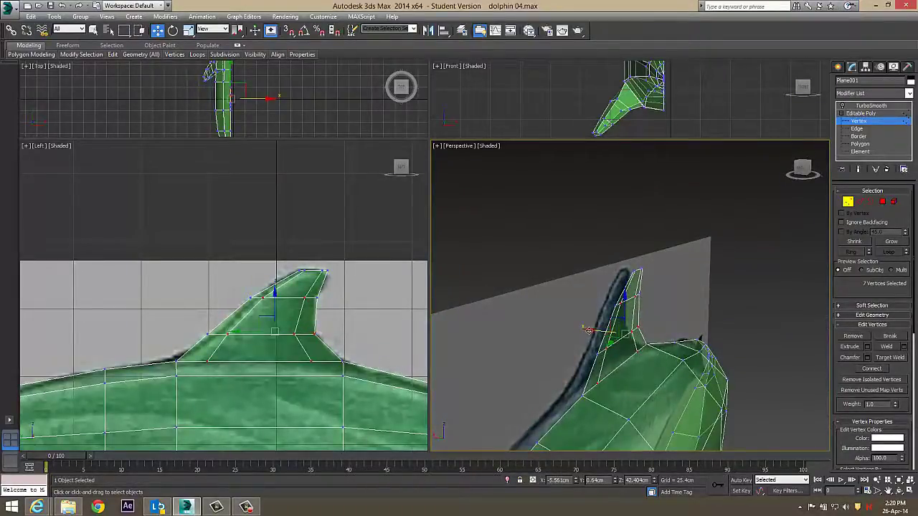
{"action": "left_click_drag", "start_coordinate": [588, 331], "coordinate": [595, 330]}
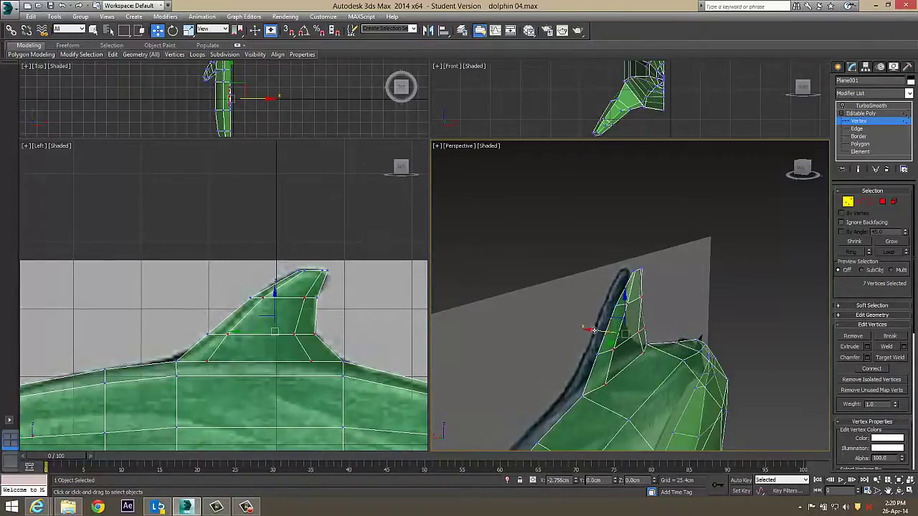
{"action": "left_click_drag", "start_coordinate": [594, 330], "coordinate": [589, 338]}
{"action": "scroll", "coordinate": [644, 366], "scroll_direction": "down", "scroll_amount": 4}
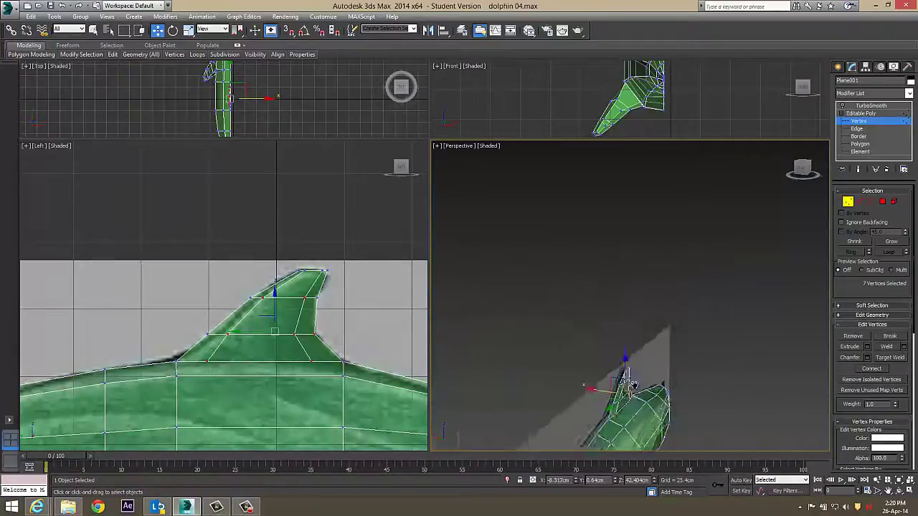
Align the fin's lower trailing-edge vertex with the dolphin mesh's pivot point in X position only.
{"action": "middle_click_drag", "start_coordinate": [632, 384], "coordinate": [658, 375], "text": "alt"}
{"action": "scroll", "coordinate": [637, 350], "scroll_direction": "up", "scroll_amount": 4}
{"action": "middle_click_drag", "start_coordinate": [685, 371], "coordinate": [535, 338], "text": "alt"}
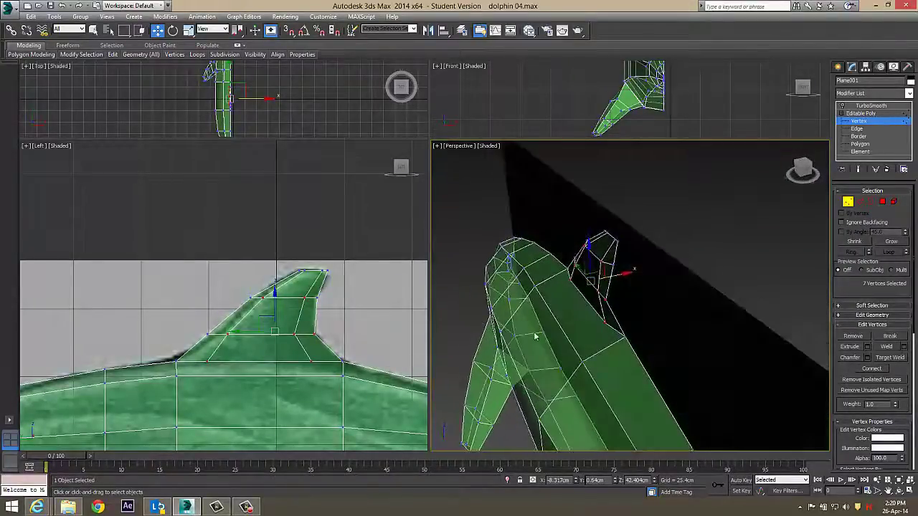
{"action": "left_click", "coordinate": [605, 300]}
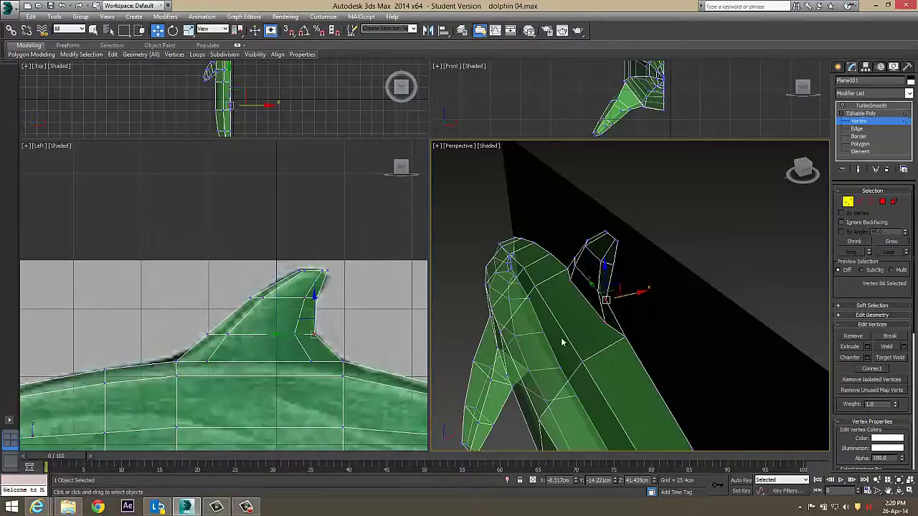
{"action": "middle_click_drag", "start_coordinate": [586, 356], "coordinate": [588, 281], "text": "alt"}
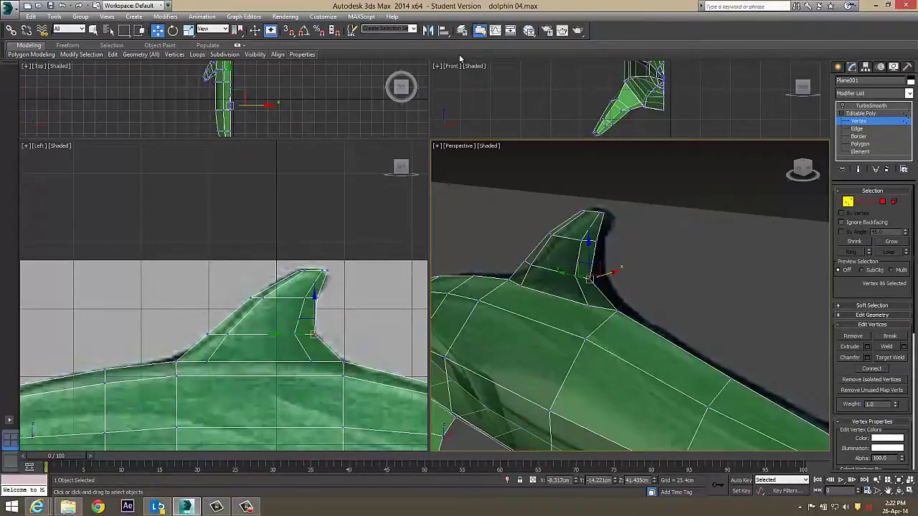
{"action": "left_click", "coordinate": [443, 31]}
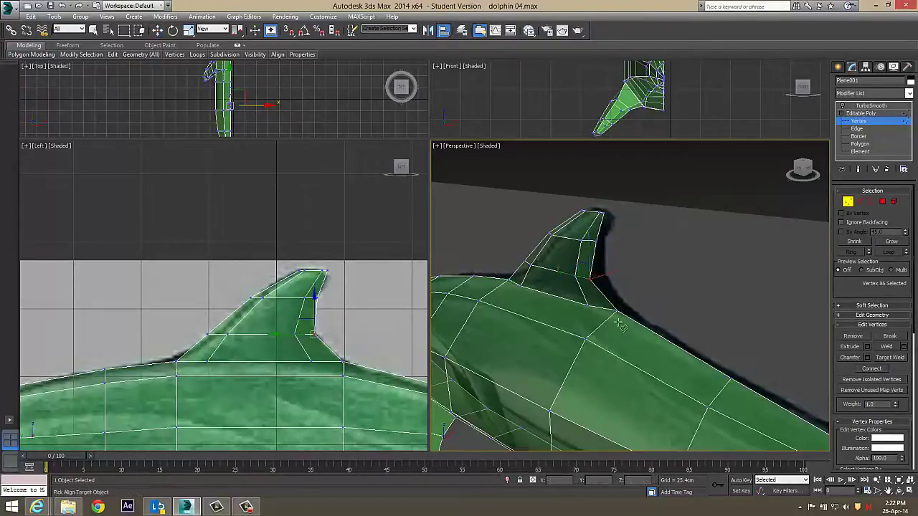
{"action": "mouse_move", "coordinate": [654, 326]}
{"action": "middle_mouse_down"}
{"action": "mouse_move", "coordinate": [656, 318]}
{"action": "mouse_move", "coordinate": [684, 325]}
{"action": "mouse_move", "coordinate": [645, 331]}
{"action": "middle_mouse_up"}
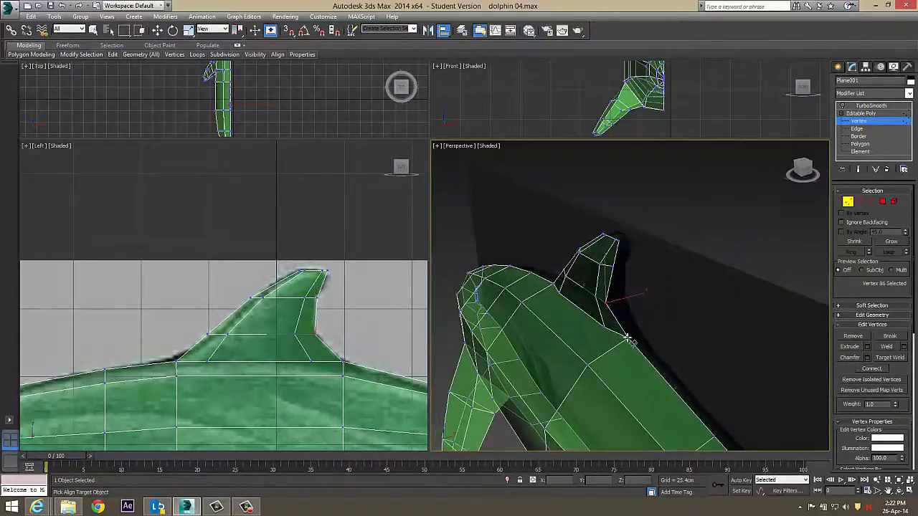
{"action": "left_click", "coordinate": [628, 341]}
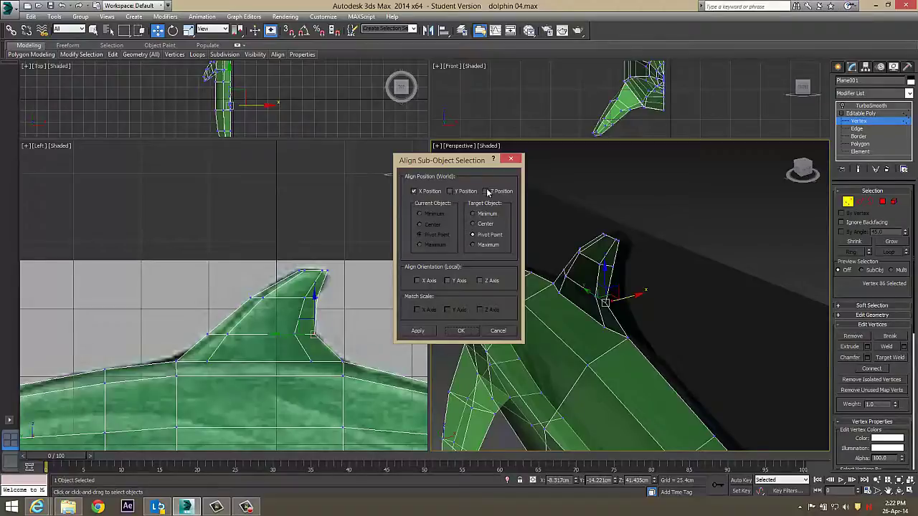
{"action": "left_click", "coordinate": [460, 332]}
{"action": "middle_click_drag", "start_coordinate": [681, 366], "coordinate": [634, 376], "text": "alt"}
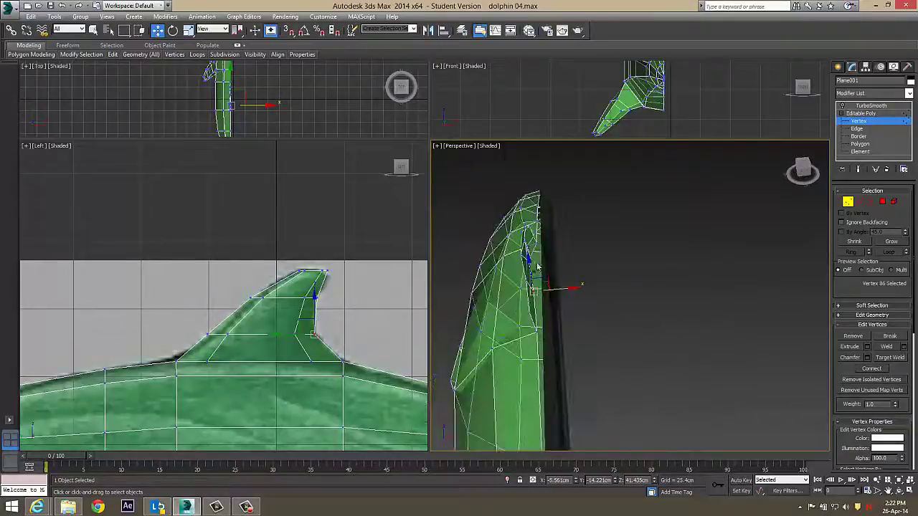
{"action": "middle_click_drag", "start_coordinate": [579, 388], "coordinate": [661, 365], "text": "alt"}
{"action": "middle_click_drag", "start_coordinate": [572, 325], "coordinate": [576, 343], "text": "alt"}
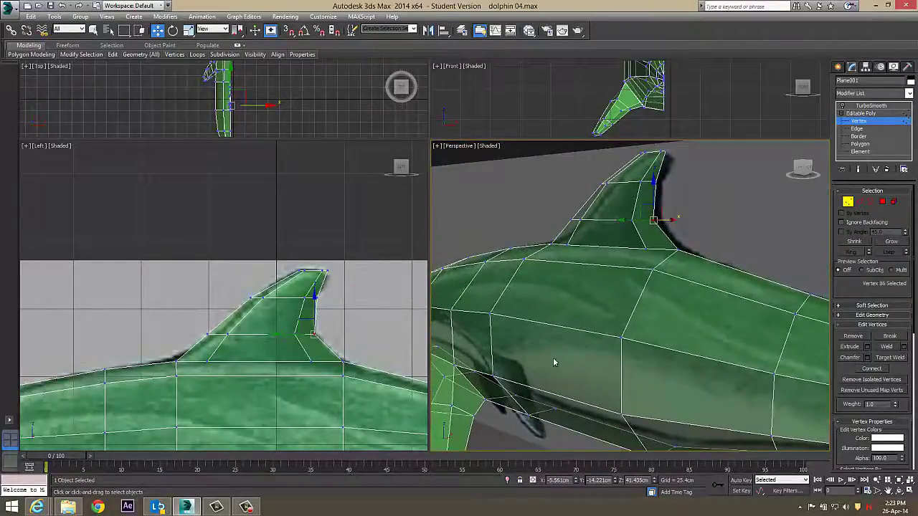
Show the TurboSmooth result and examine the smoothed body from the dorsal fin to the tail.
{"action": "left_click", "coordinate": [850, 107]}
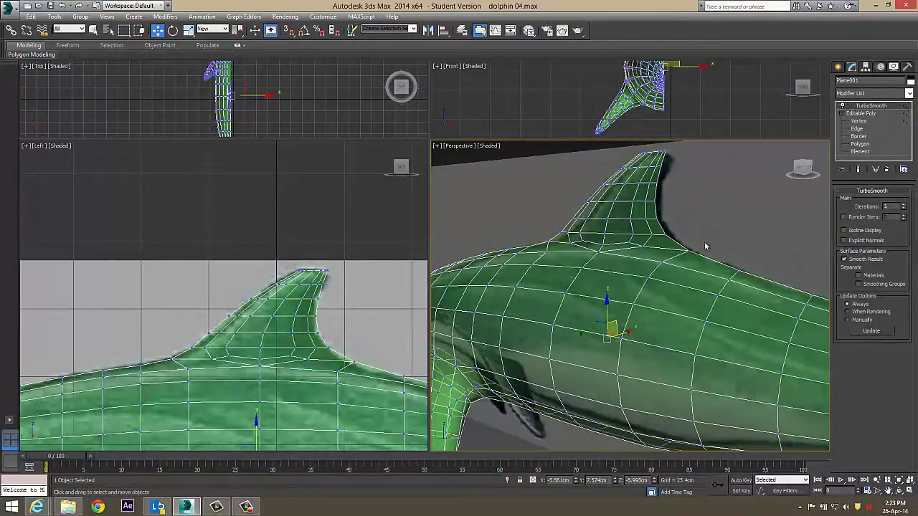
{"action": "middle_click_drag", "start_coordinate": [705, 246], "coordinate": [631, 355], "text": "alt"}
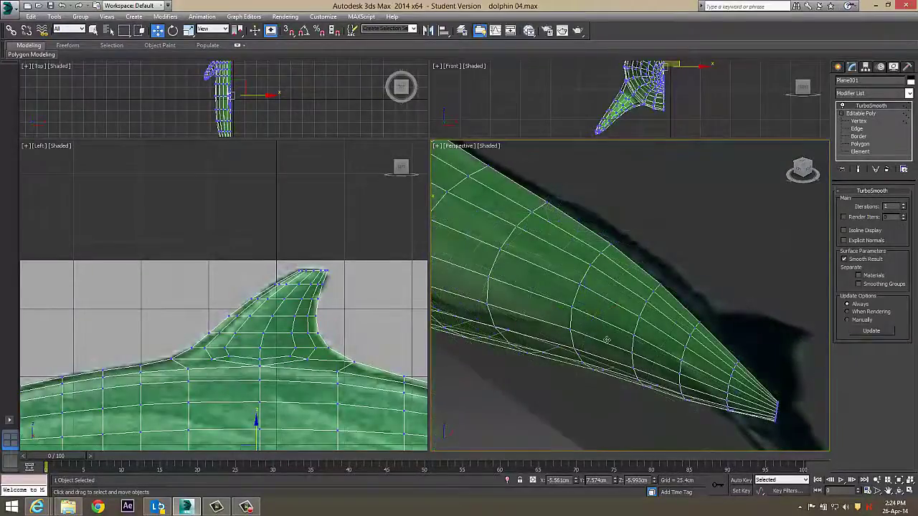
{"action": "scroll", "coordinate": [606, 339], "scroll_direction": "down", "scroll_amount": 5}
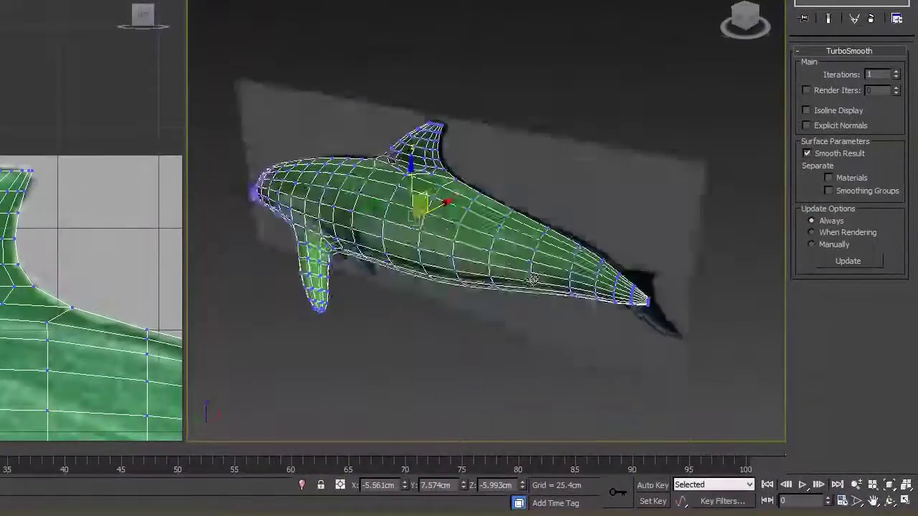
Inspect the smoothed body towards the tail and turn off the TurboSmooth result to return to the base mesh.
{"action": "mouse_move", "coordinate": [533, 280]}
{"action": "middle_mouse_down", "text": "alt"}
{"action": "mouse_move", "coordinate": [473, 269]}
{"action": "mouse_move", "coordinate": [545, 261]}
{"action": "mouse_move", "coordinate": [541, 284]}
{"action": "middle_mouse_up", "text": "alt"}
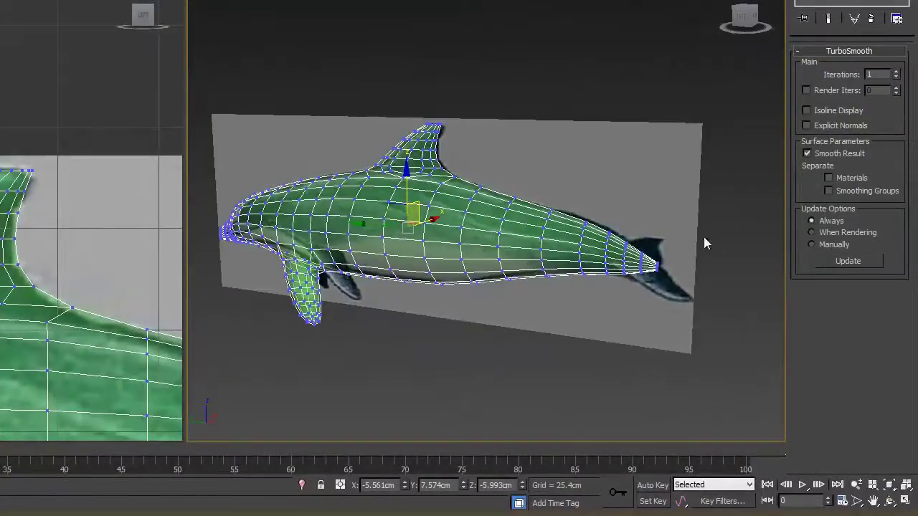
{"action": "mouse_move", "coordinate": [537, 246]}
{"action": "middle_mouse_down", "text": "alt"}
{"action": "mouse_move", "coordinate": [507, 343]}
{"action": "mouse_move", "coordinate": [623, 256]}
{"action": "mouse_move", "coordinate": [532, 249]}
{"action": "mouse_move", "coordinate": [527, 275]}
{"action": "mouse_move", "coordinate": [548, 251]}
{"action": "middle_mouse_up", "text": "alt"}
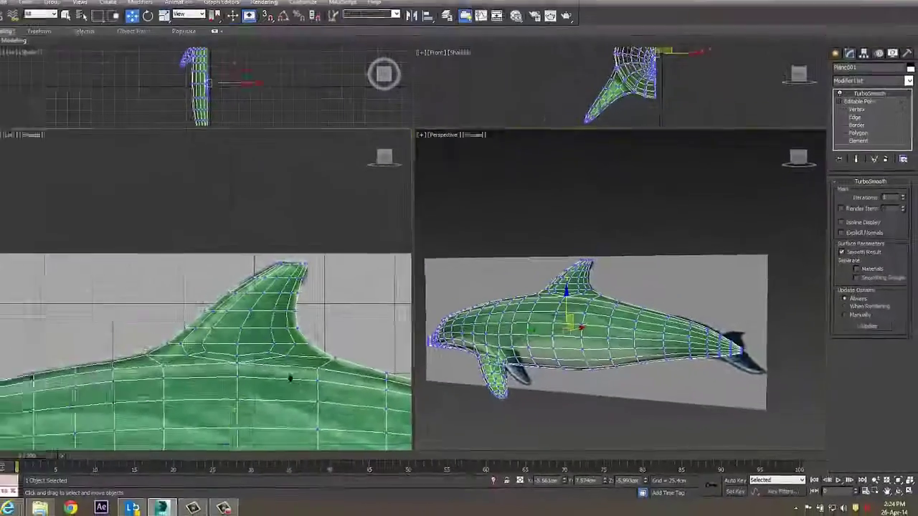
{"action": "middle_click_drag", "start_coordinate": [291, 377], "coordinate": [177, 251]}
{"action": "middle_click_drag", "start_coordinate": [288, 330], "coordinate": [146, 296]}
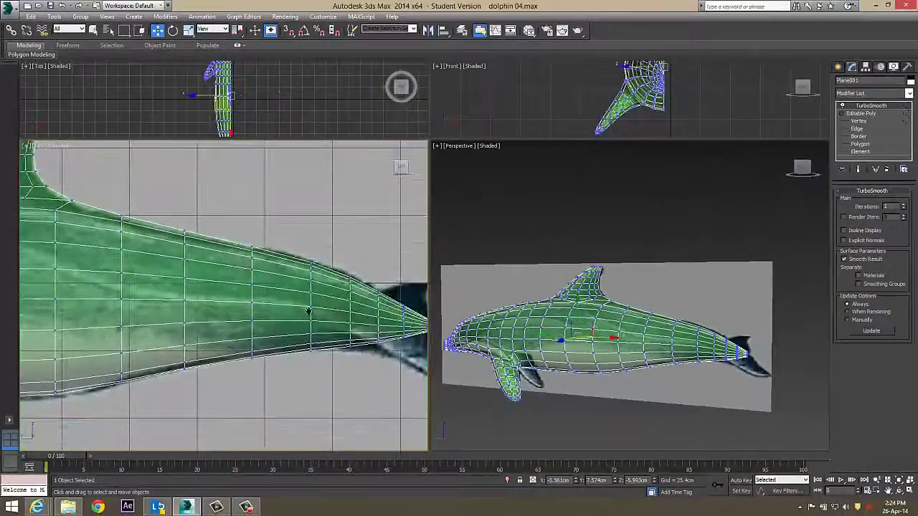
{"action": "scroll", "coordinate": [308, 311], "scroll_direction": "up", "scroll_amount": 2}
{"action": "middle_click_drag", "start_coordinate": [308, 311], "coordinate": [170, 312]}
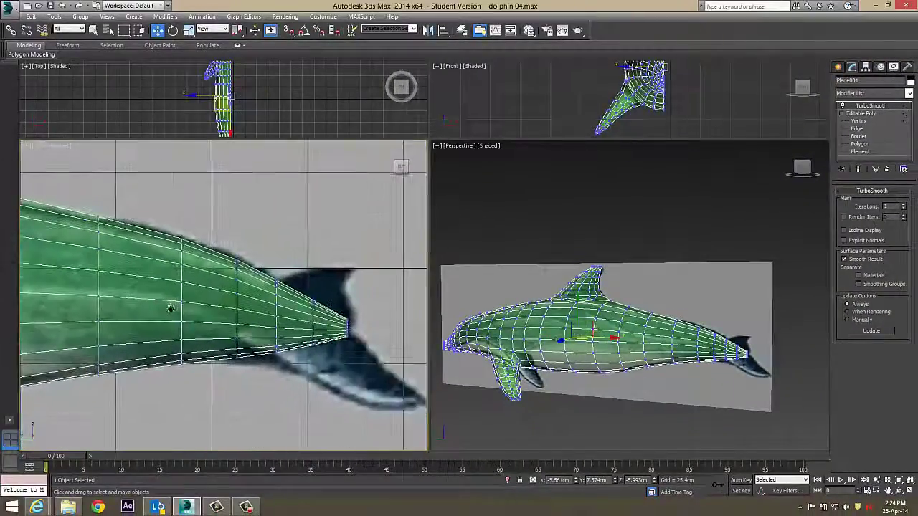
{"action": "left_click", "coordinate": [843, 106]}
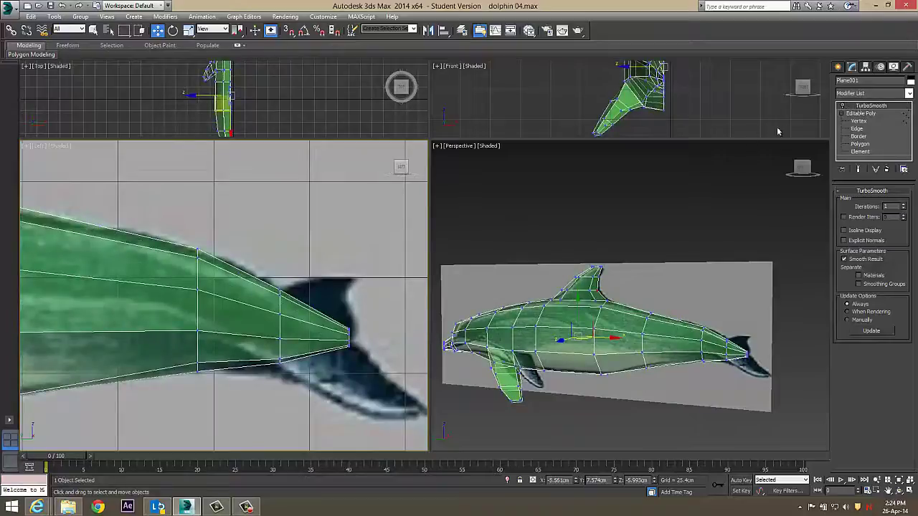
{"action": "scroll", "coordinate": [172, 320], "scroll_direction": "down", "scroll_amount": 2}
{"action": "middle_click_drag", "start_coordinate": [173, 320], "coordinate": [217, 324]}
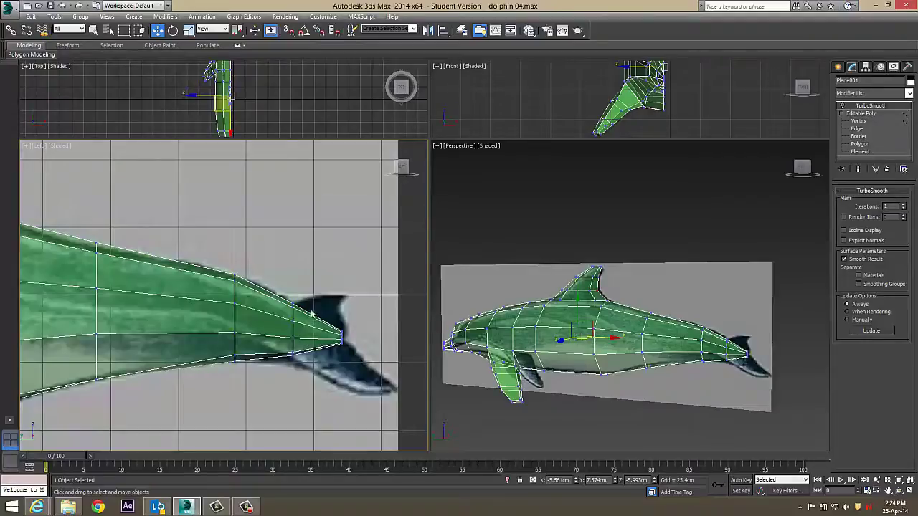
Select the six side polygons that make up the last two segments of the tail end.
{"action": "left_click", "coordinate": [858, 144]}
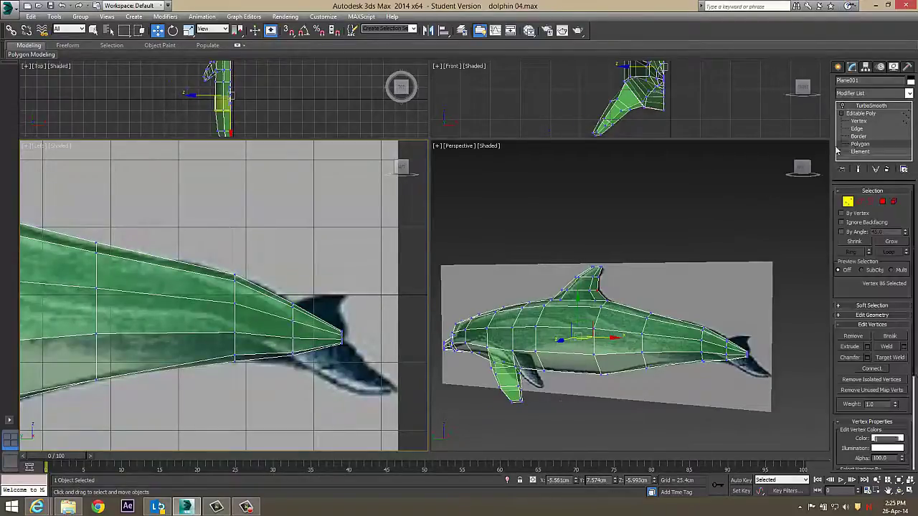
{"action": "left_click", "coordinate": [262, 305]}
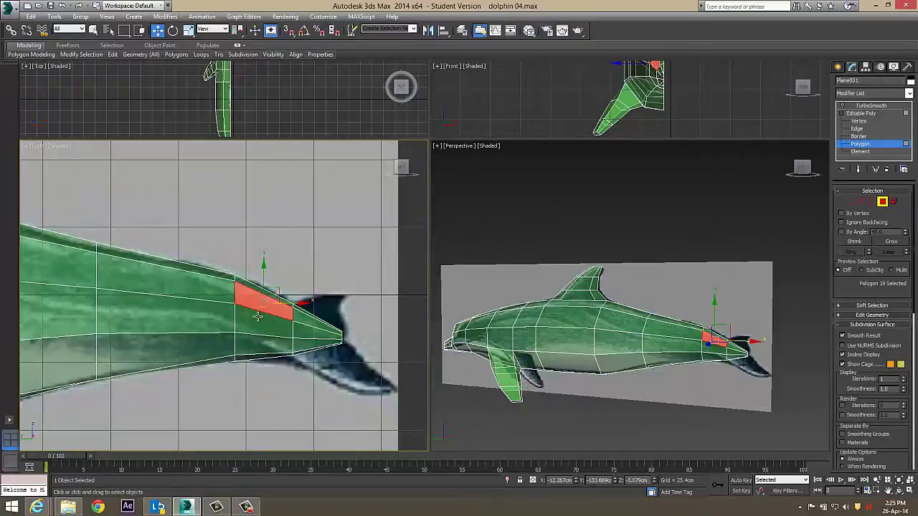
{"action": "left_click", "coordinate": [259, 338], "text": "ctrl"}
{"action": "left_click", "coordinate": [258, 348], "text": "ctrl"}
{"action": "left_click", "coordinate": [308, 346], "text": "ctrl"}
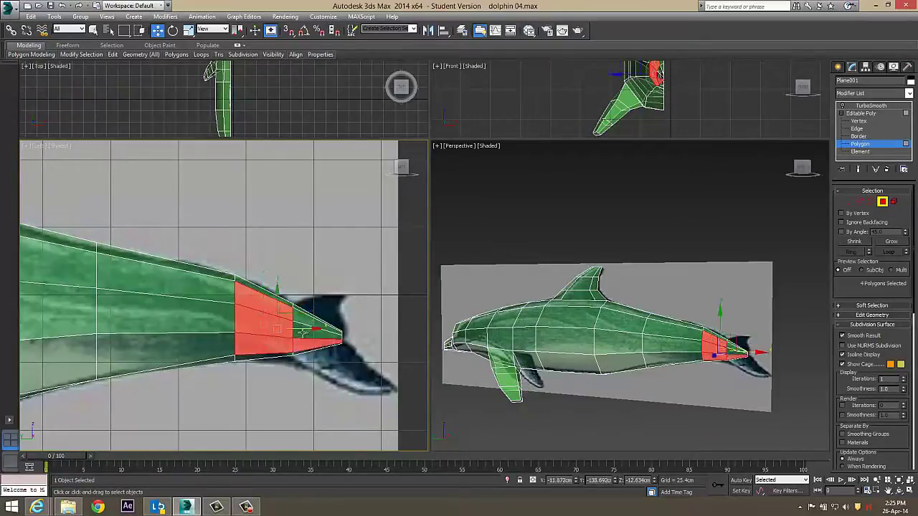
{"action": "left_click", "coordinate": [305, 333], "text": "ctrl"}
{"action": "left_click", "coordinate": [303, 318], "text": "ctrl"}
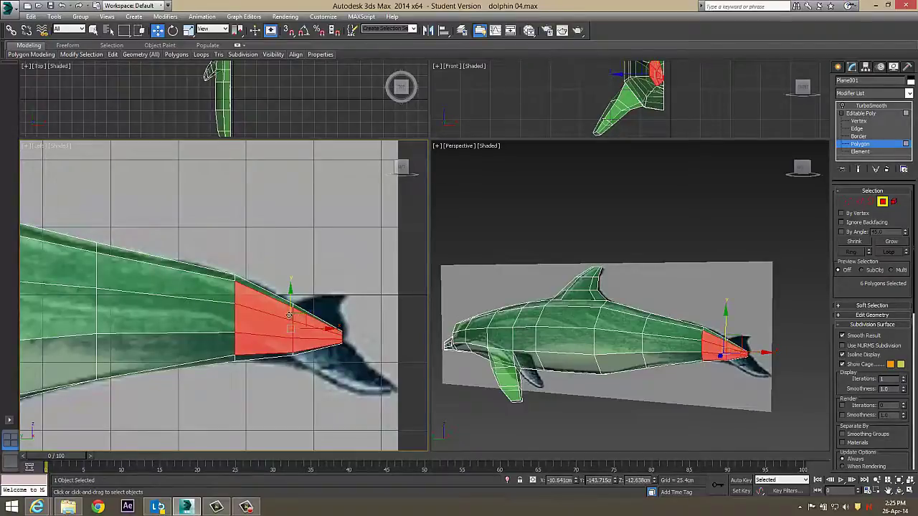
Extrude the six selected tail polygons outward with a height of 22.365 cm.
{"action": "middle_click_drag", "start_coordinate": [574, 382], "coordinate": [585, 340], "text": "alt"}
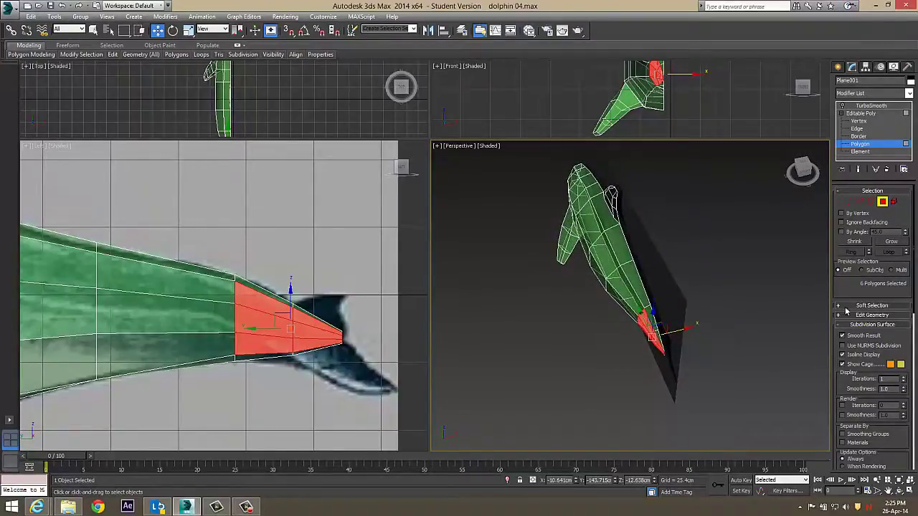
{"action": "scroll", "coordinate": [836, 289], "scroll_direction": "down", "scroll_amount": 5}
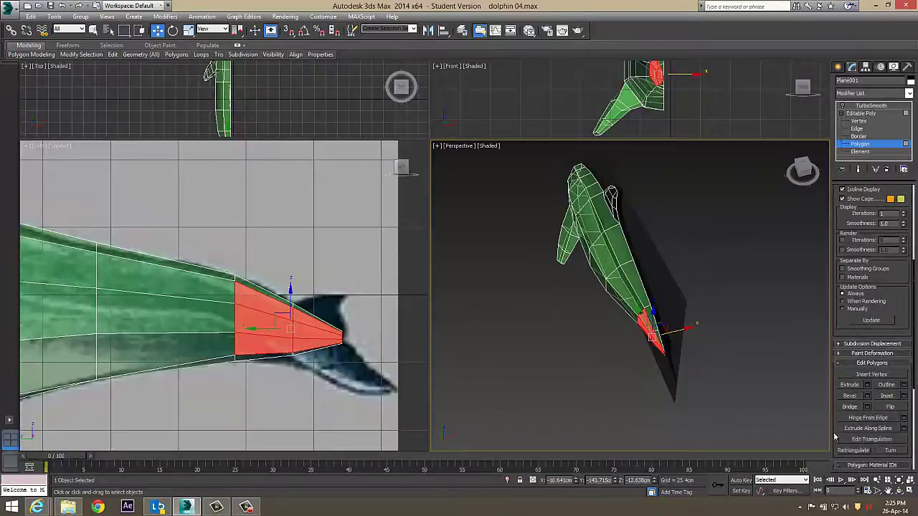
{"action": "left_click", "coordinate": [867, 387]}
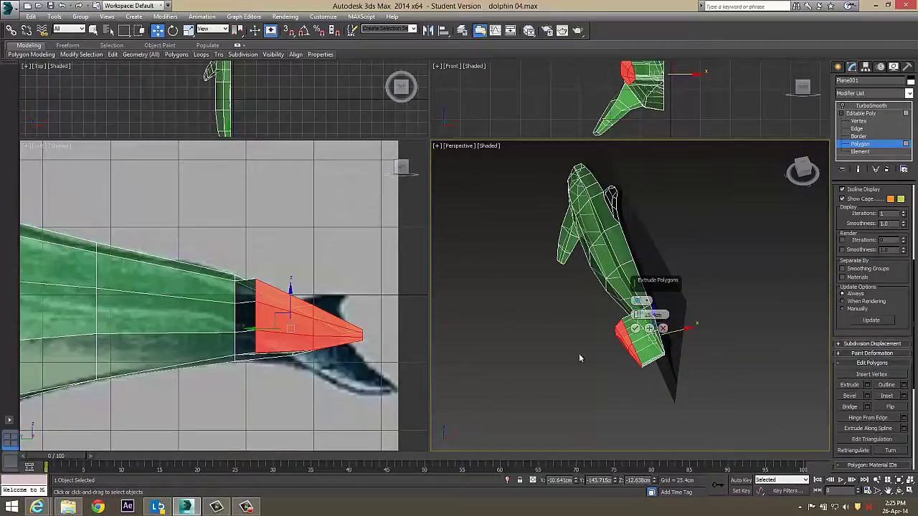
{"action": "scroll", "coordinate": [720, 384], "scroll_direction": "up", "scroll_amount": 5}
{"action": "scroll", "coordinate": [726, 399], "scroll_direction": "down", "scroll_amount": 4}
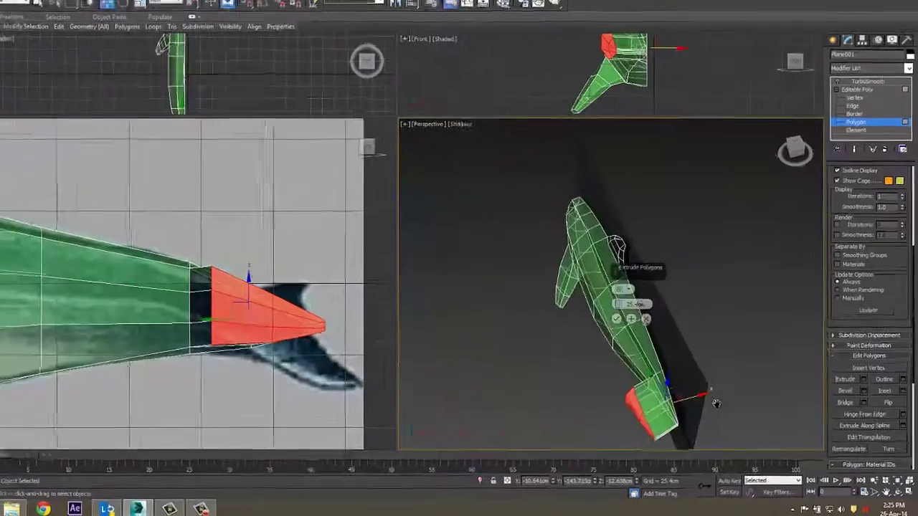
{"action": "mouse_move", "coordinate": [728, 408]}
{"action": "middle_mouse_down"}
{"action": "mouse_move", "coordinate": [716, 389]}
{"action": "mouse_move", "coordinate": [720, 398]}
{"action": "middle_mouse_up"}
{"action": "middle_click_drag", "start_coordinate": [622, 360], "coordinate": [670, 310], "text": "alt"}
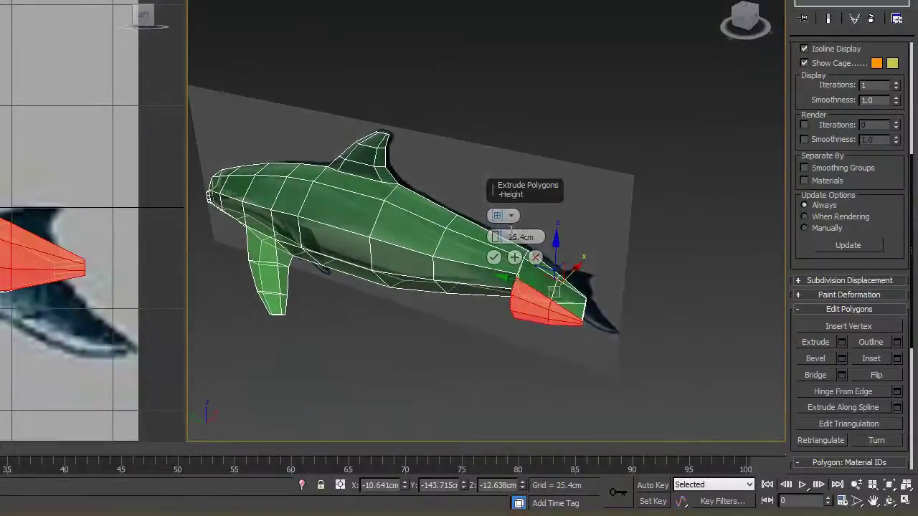
{"action": "left_click_drag", "start_coordinate": [497, 237], "coordinate": [526, 256]}
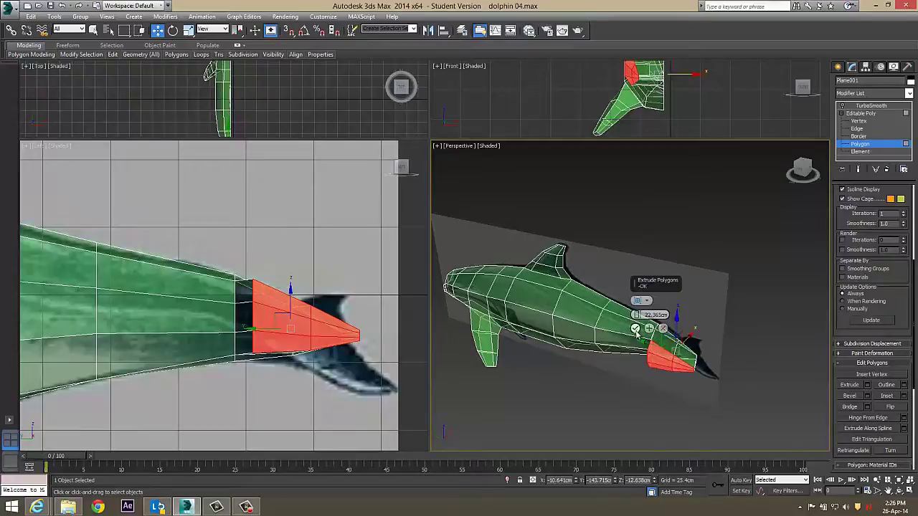
{"action": "left_click", "coordinate": [636, 329]}
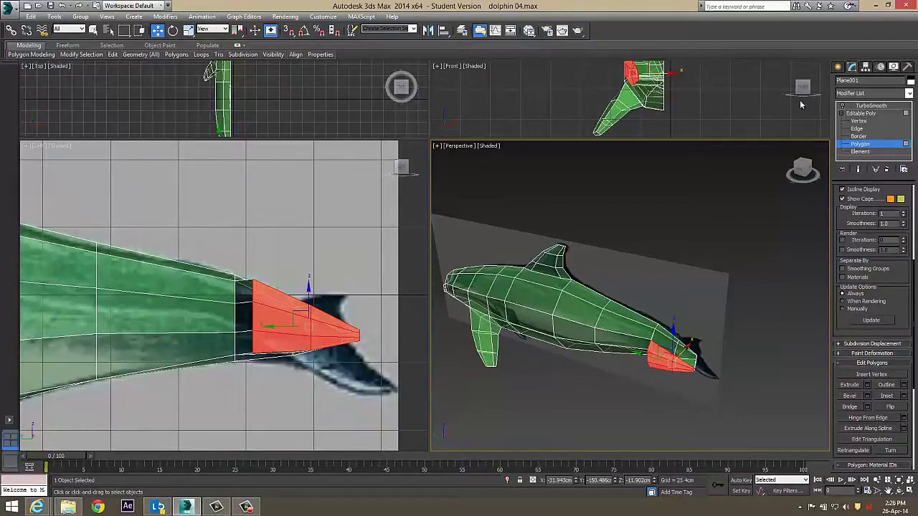
Scale the extruded tail polygons down uniformly, and move them about 5.7 cm backward and 5.4 cm down.
{"action": "left_click", "coordinate": [188, 31]}
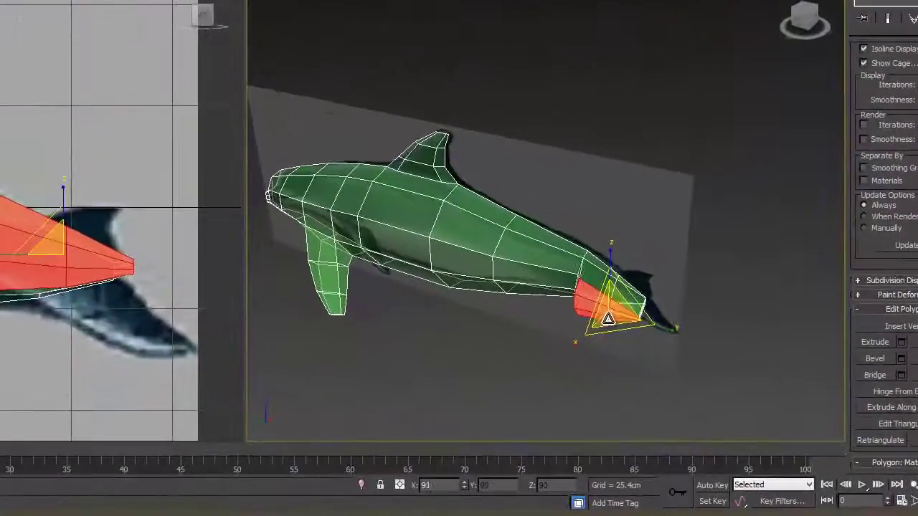
{"action": "left_click_drag", "start_coordinate": [607, 325], "coordinate": [610, 331]}
{"action": "key", "text": "w"}
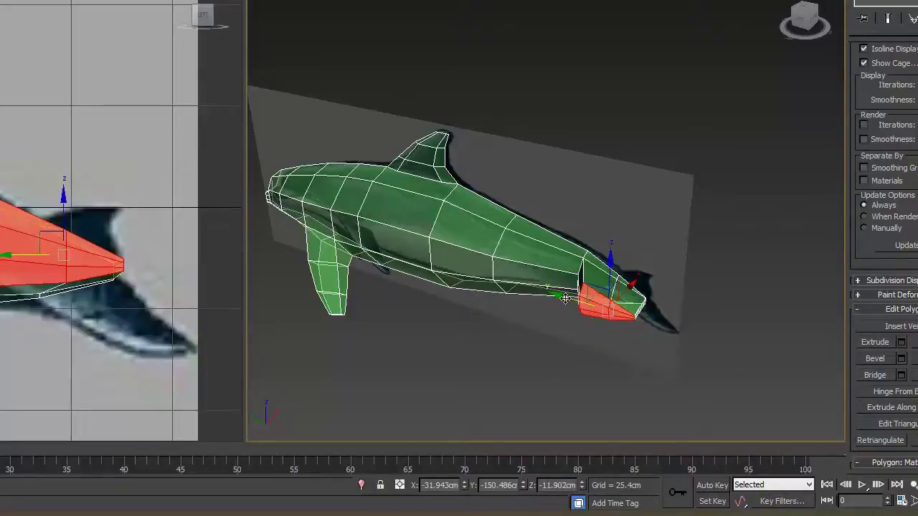
{"action": "left_click_drag", "start_coordinate": [564, 299], "coordinate": [568, 302]}
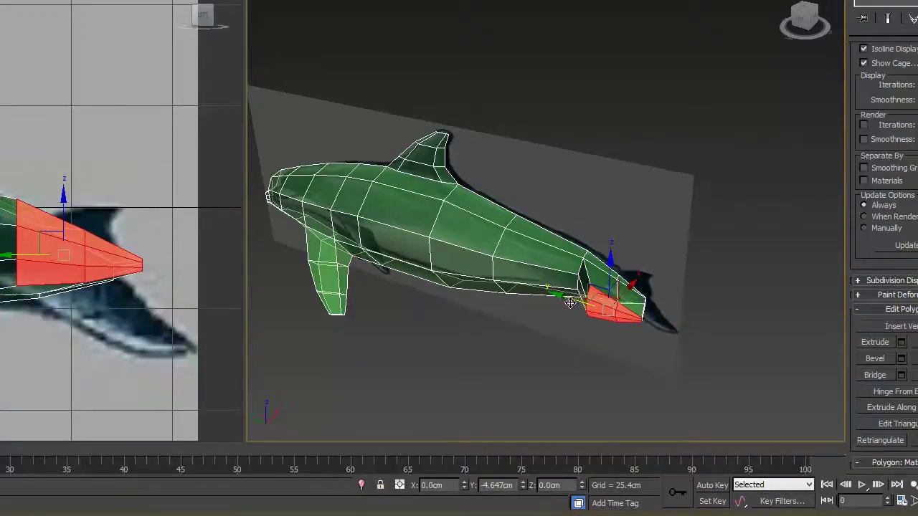
{"action": "left_click_drag", "start_coordinate": [570, 303], "coordinate": [564, 301]}
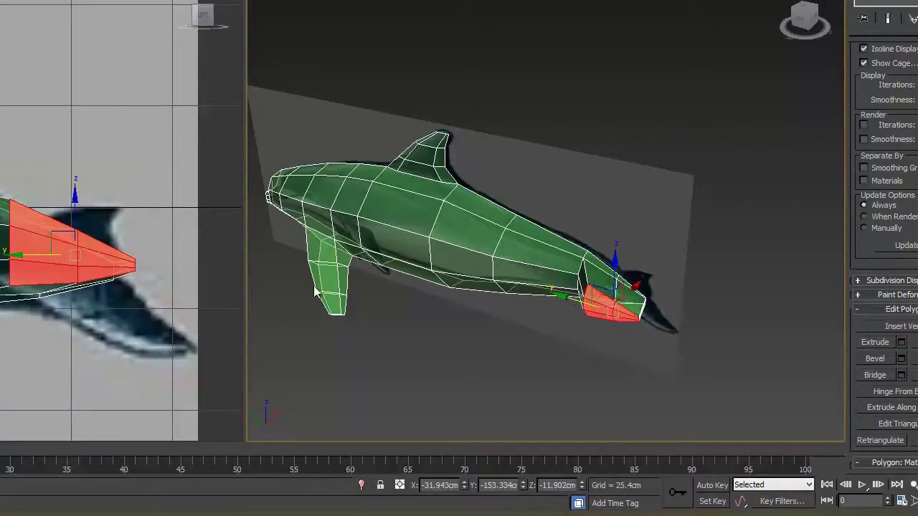
{"action": "right_click", "coordinate": [77, 200]}
{"action": "left_click_drag", "start_coordinate": [76, 196], "coordinate": [72, 214]}
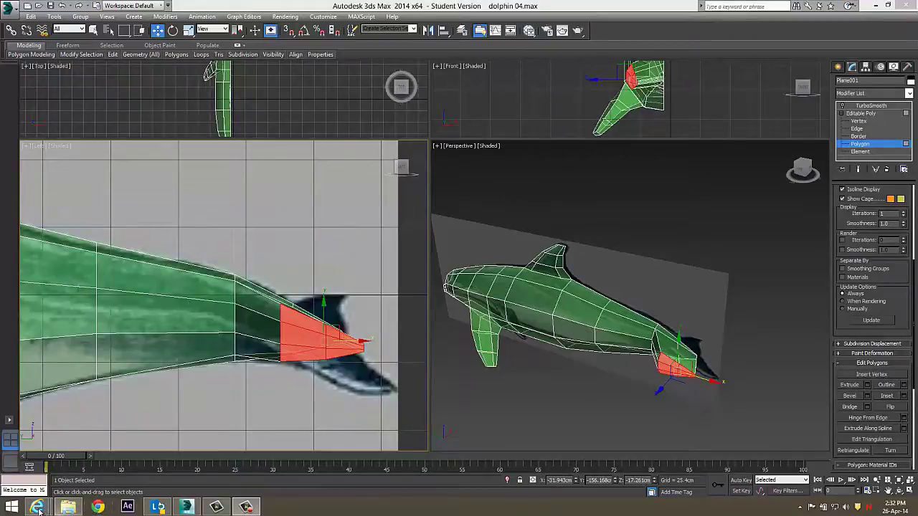
Switch to Internet Explorer and study the tail fluke shape in the dolphin image results, returning to 3ds Max when done.
{"action": "mouse_move", "coordinate": [37, 507]}
{"action": "left_click", "coordinate": [269, 459]}
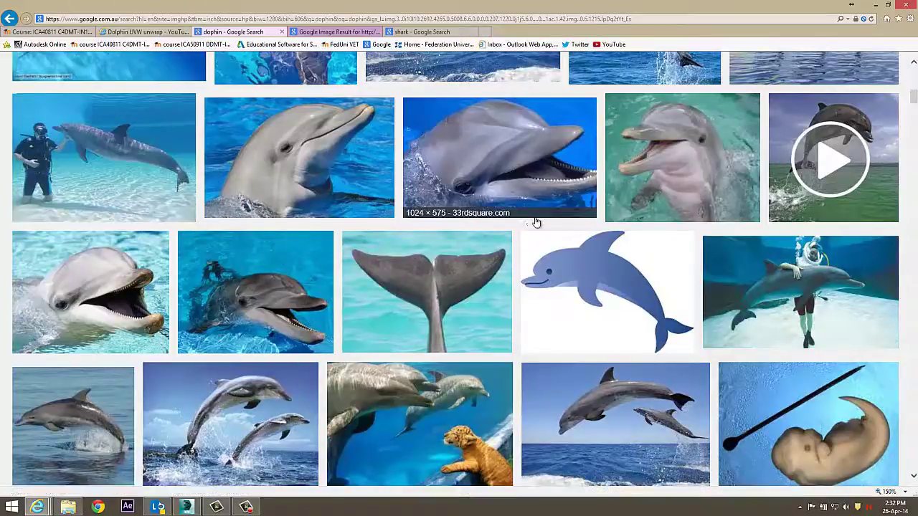
{"action": "scroll", "coordinate": [532, 223], "scroll_direction": "up", "scroll_amount": 2}
{"action": "scroll", "coordinate": [529, 223], "scroll_direction": "up", "scroll_amount": 1}
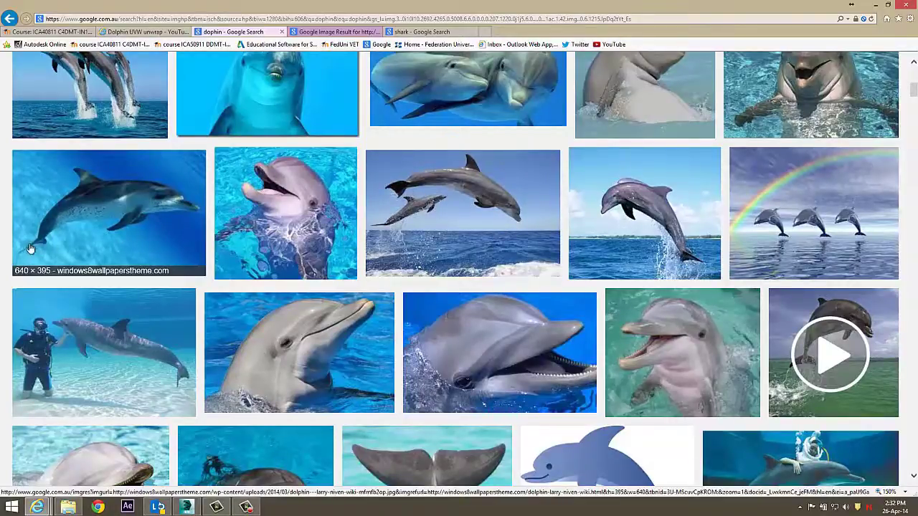
{"action": "scroll", "coordinate": [569, 268], "scroll_direction": "down", "scroll_amount": 5}
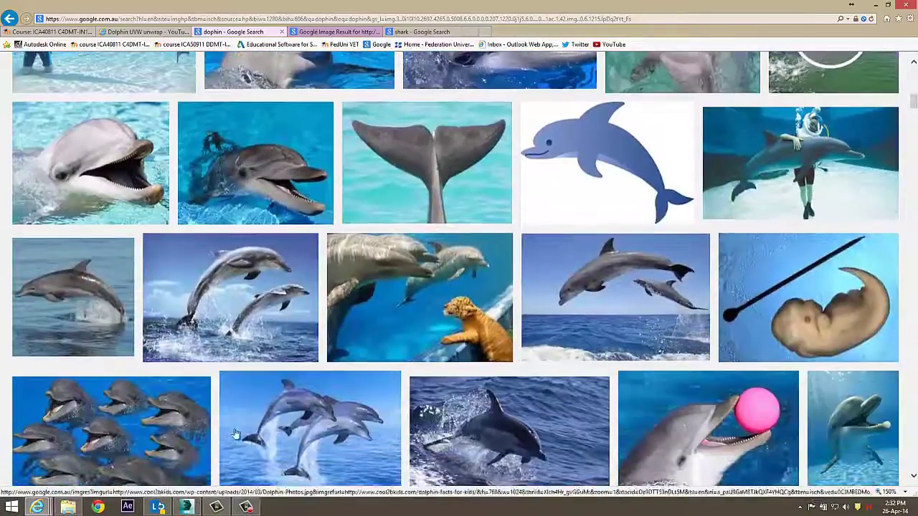
{"action": "left_click", "coordinate": [185, 508]}
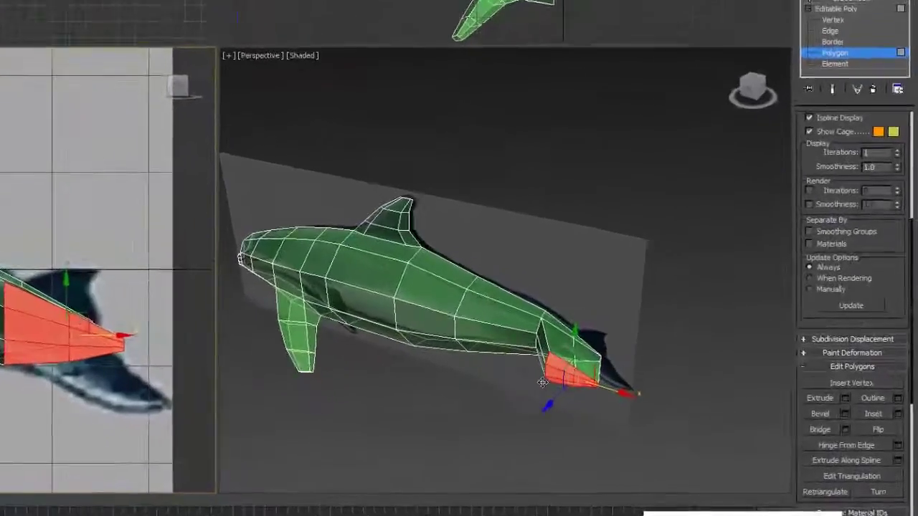
Move the extruded tail polygons in the XY plane, closer to the body and slightly forward.
{"action": "scroll", "coordinate": [661, 386], "scroll_direction": "up", "scroll_amount": 5}
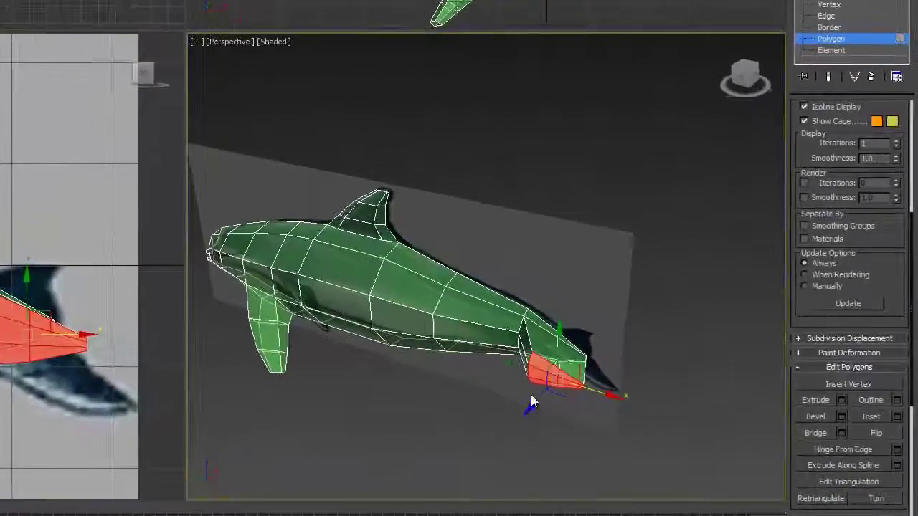
{"action": "middle_click_drag", "start_coordinate": [661, 386], "coordinate": [650, 369]}
{"action": "middle_click_drag", "start_coordinate": [517, 374], "coordinate": [436, 419], "text": "alt"}
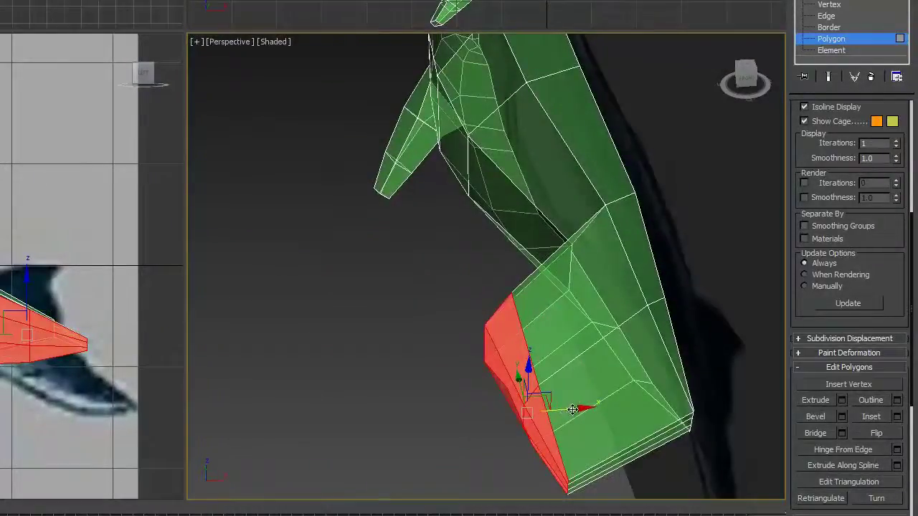
{"action": "middle_click_drag", "start_coordinate": [595, 396], "coordinate": [553, 412], "text": "alt"}
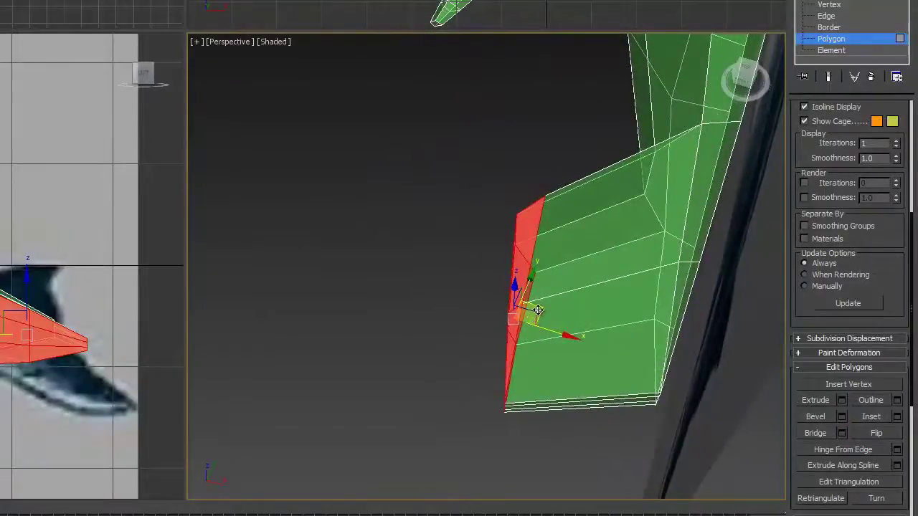
{"action": "left_click_drag", "start_coordinate": [540, 310], "coordinate": [587, 305]}
Lower the extruded tail polygons slightly along the Z axis.
{"action": "middle_click_drag", "start_coordinate": [481, 386], "coordinate": [566, 357], "text": "alt"}
{"action": "middle_click_drag", "start_coordinate": [391, 368], "coordinate": [561, 292]}
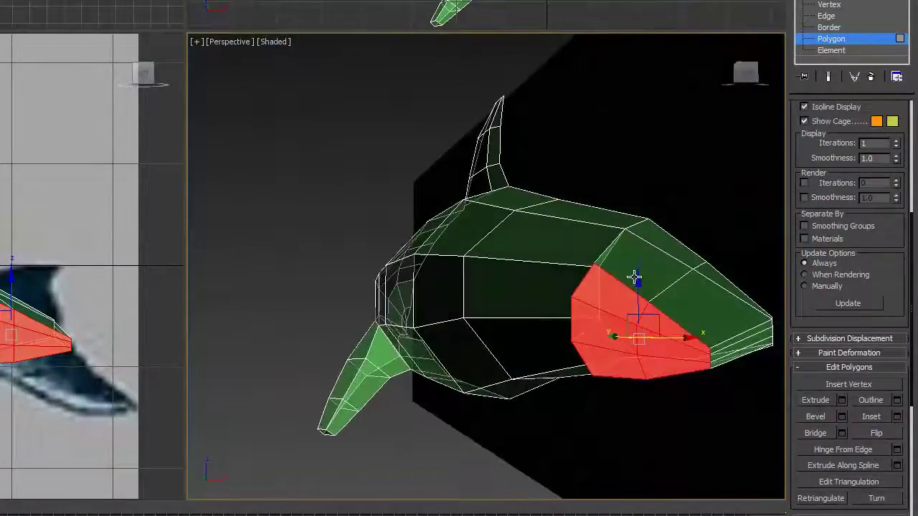
{"action": "left_click_drag", "start_coordinate": [635, 276], "coordinate": [641, 294]}
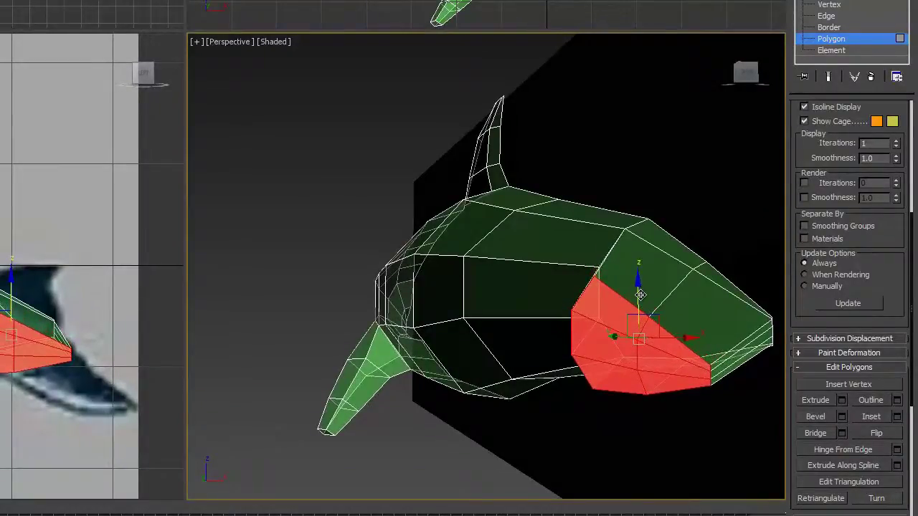
{"action": "left_click_drag", "start_coordinate": [642, 294], "coordinate": [641, 293]}
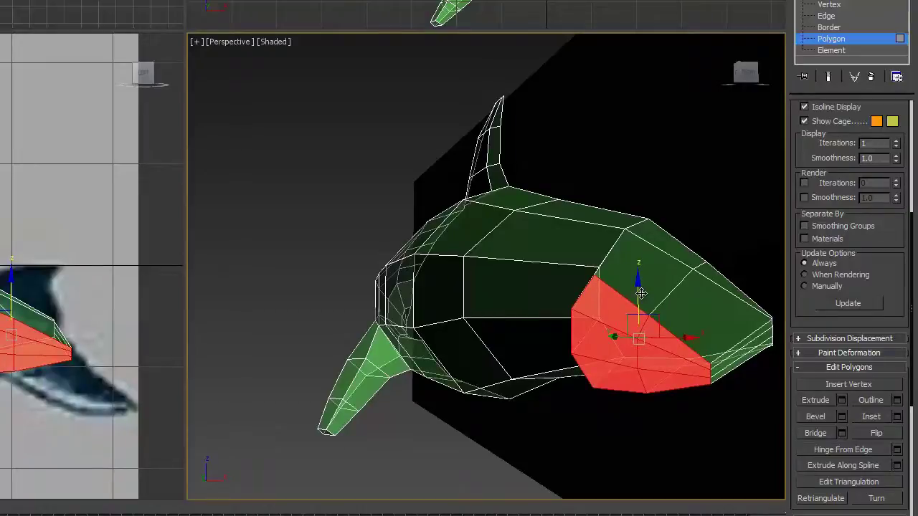
Switch to vertex editing and select the four vertices along the front edge of the extruded tail fluke.
{"action": "middle_click_drag", "start_coordinate": [649, 359], "coordinate": [688, 367], "text": "alt"}
{"action": "middle_click_drag", "start_coordinate": [498, 359], "coordinate": [521, 347]}
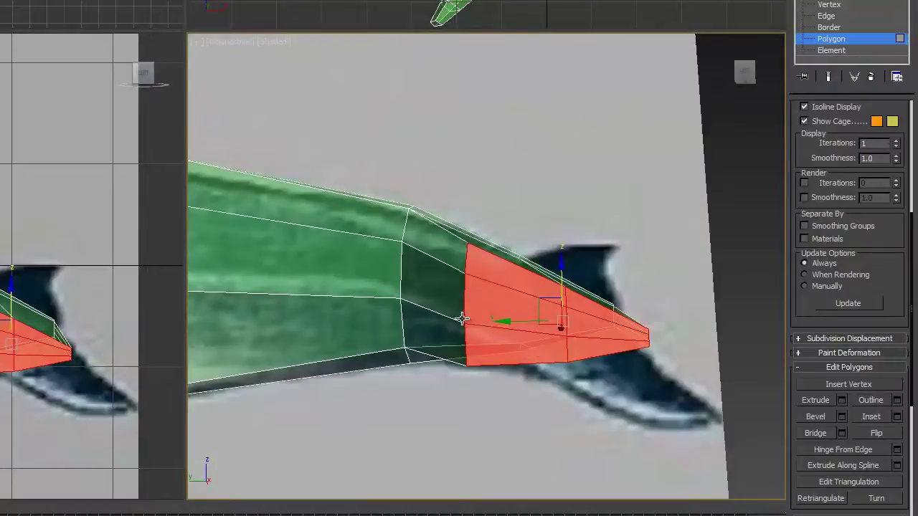
{"action": "left_click", "coordinate": [829, 5]}
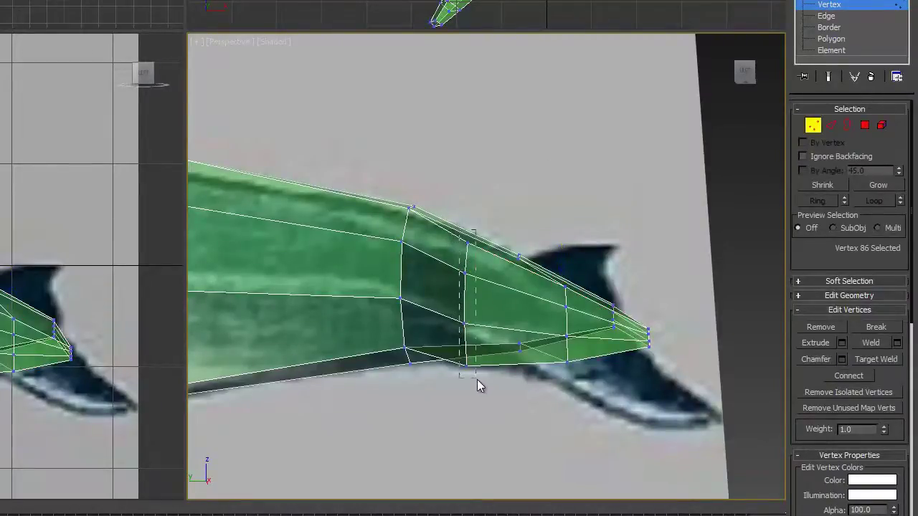
{"action": "left_click_drag", "start_coordinate": [477, 380], "coordinate": [476, 379]}
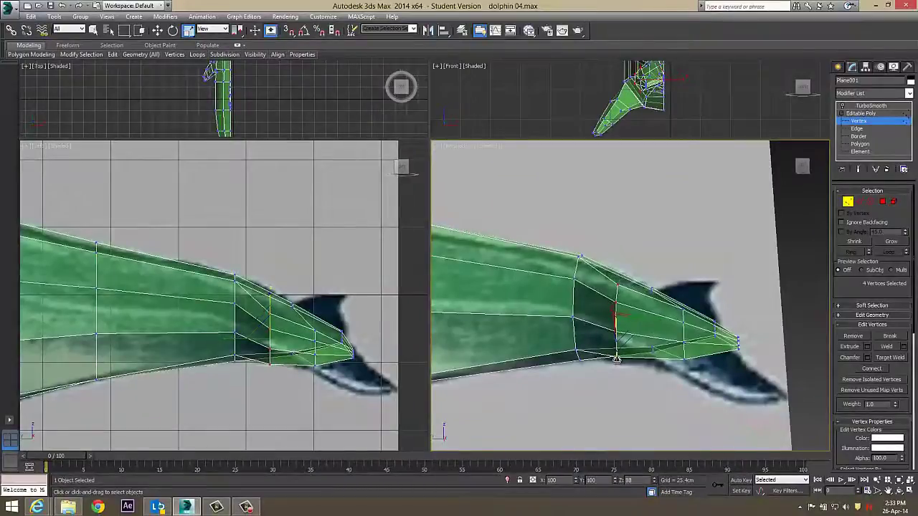
Scale the four selected front-edge vertices of the tail fluke down along the Z axis to about 60 percent.
{"action": "left_click_drag", "start_coordinate": [617, 359], "coordinate": [617, 350]}
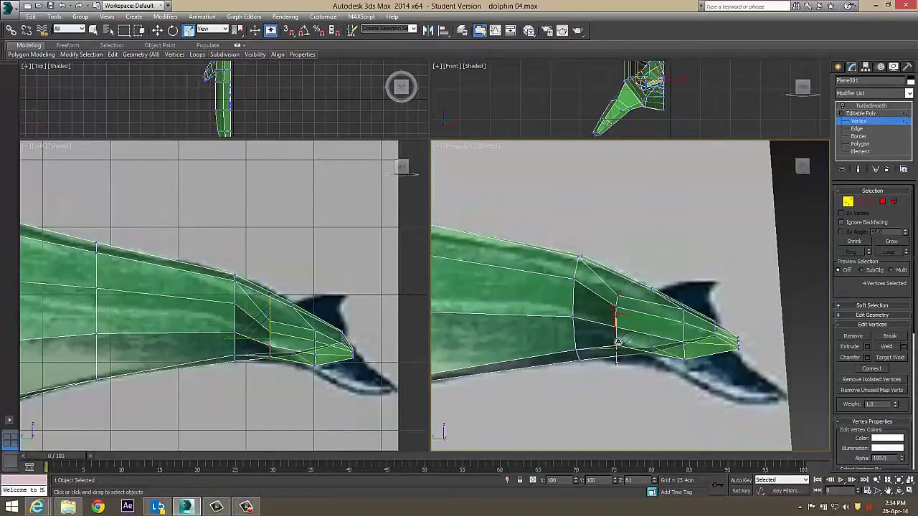
{"action": "left_click_drag", "start_coordinate": [618, 342], "coordinate": [617, 344]}
Reposition the top vertex of the fluke's front edge slightly outward in the XZ plane, and shift that edge's lower vertex sideways.
{"action": "middle_click_drag", "start_coordinate": [698, 389], "coordinate": [757, 418], "text": "alt"}
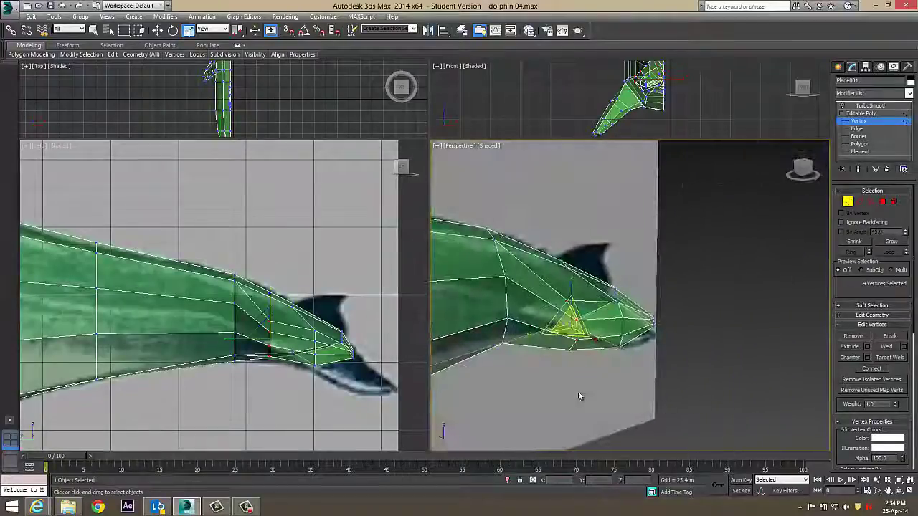
{"action": "mouse_move", "coordinate": [580, 395]}
{"action": "middle_mouse_down", "text": "alt"}
{"action": "mouse_move", "coordinate": [621, 388]}
{"action": "mouse_move", "coordinate": [581, 404]}
{"action": "mouse_move", "coordinate": [584, 392]}
{"action": "mouse_move", "coordinate": [584, 404]}
{"action": "middle_mouse_up", "text": "alt"}
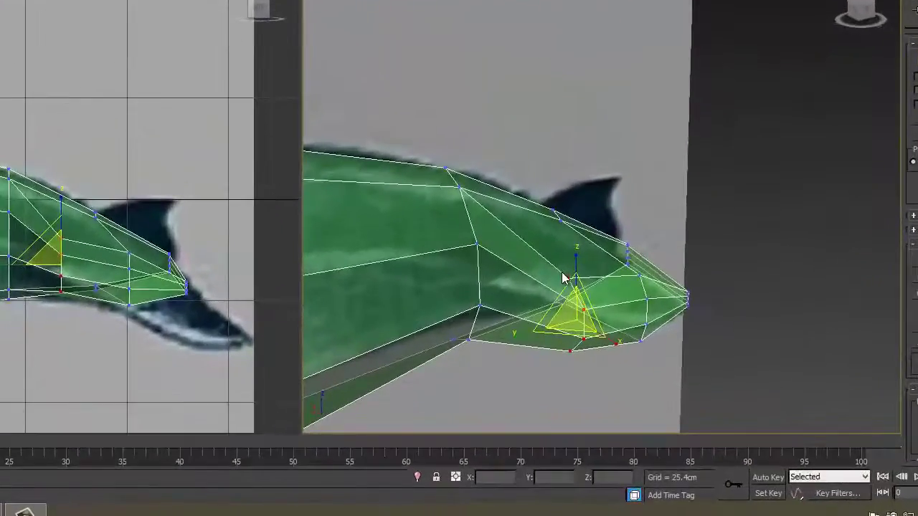
{"action": "left_click", "coordinate": [560, 282]}
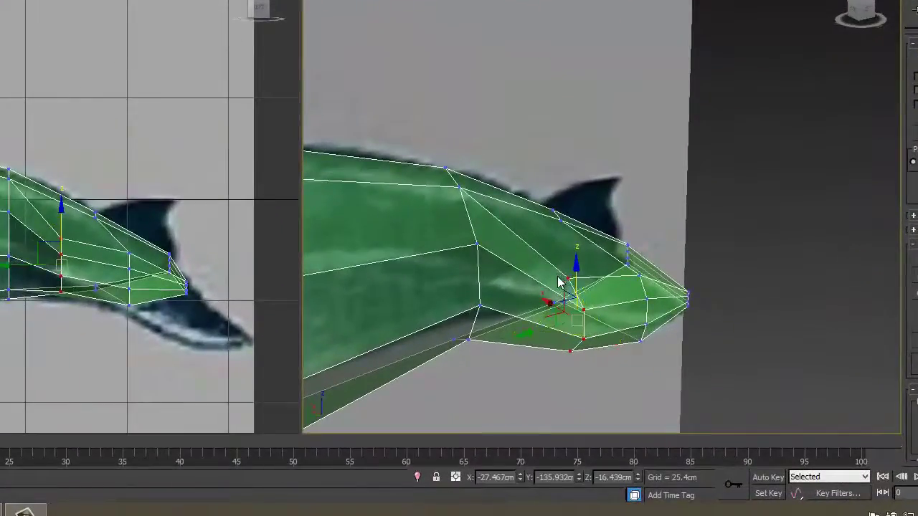
{"action": "left_click_drag", "start_coordinate": [582, 297], "coordinate": [551, 276]}
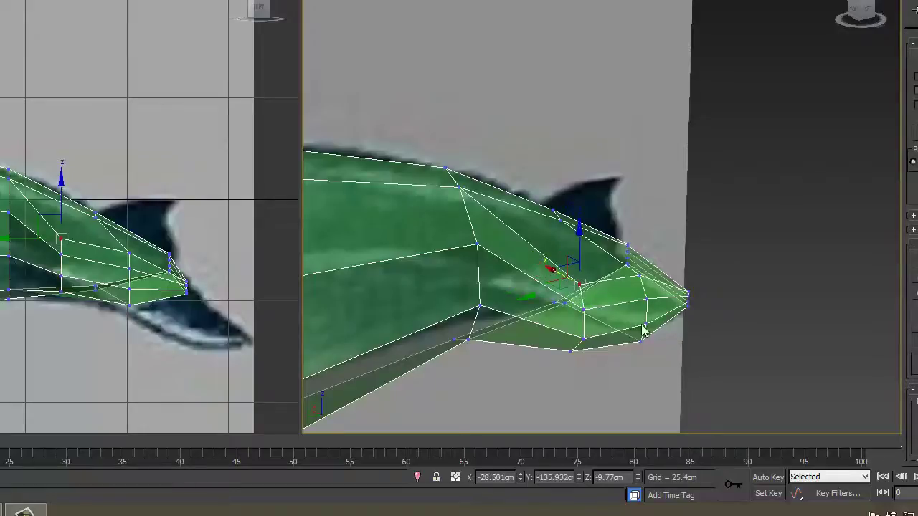
{"action": "mouse_move", "coordinate": [643, 330]}
{"action": "middle_mouse_down", "text": "alt"}
{"action": "mouse_move", "coordinate": [622, 309]}
{"action": "mouse_move", "coordinate": [646, 320]}
{"action": "mouse_move", "coordinate": [552, 360]}
{"action": "mouse_move", "coordinate": [529, 275]}
{"action": "mouse_move", "coordinate": [553, 290]}
{"action": "mouse_move", "coordinate": [670, 306]}
{"action": "mouse_move", "coordinate": [684, 318]}
{"action": "mouse_move", "coordinate": [667, 318]}
{"action": "mouse_move", "coordinate": [689, 310]}
{"action": "mouse_move", "coordinate": [656, 307]}
{"action": "mouse_move", "coordinate": [668, 300]}
{"action": "mouse_move", "coordinate": [641, 315]}
{"action": "middle_mouse_up", "text": "alt"}
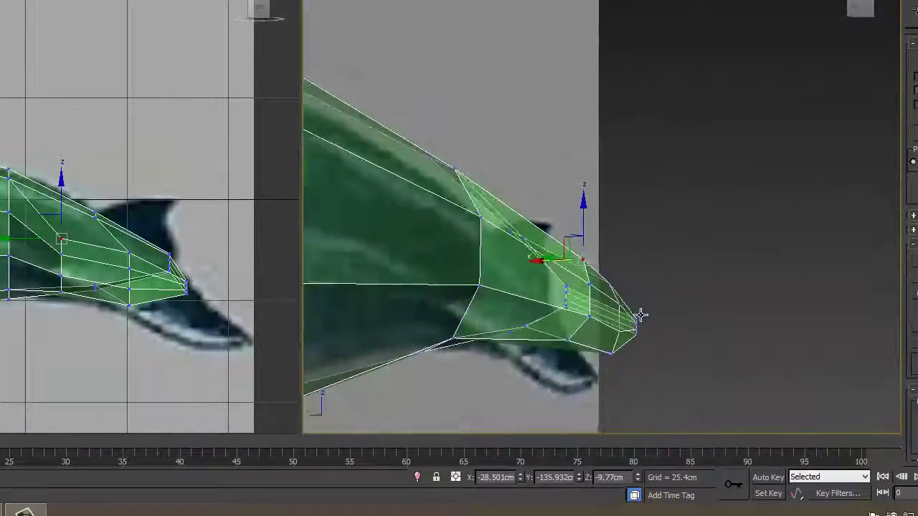
{"action": "left_click", "coordinate": [567, 342]}
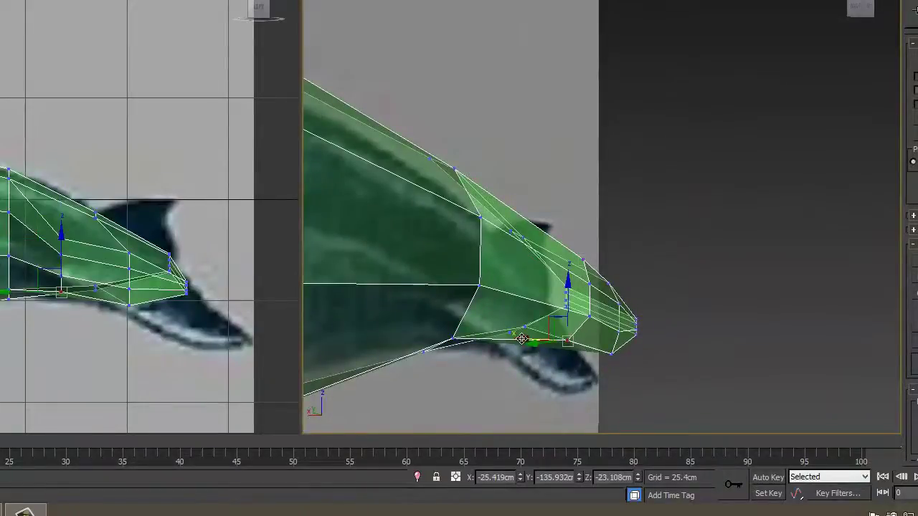
{"action": "left_click_drag", "start_coordinate": [521, 339], "coordinate": [548, 332]}
Turn on the TurboSmooth modifier and examine the smoothed body and tail fluke from several angles.
{"action": "middle_click_drag", "start_coordinate": [645, 335], "coordinate": [707, 277], "text": "alt"}
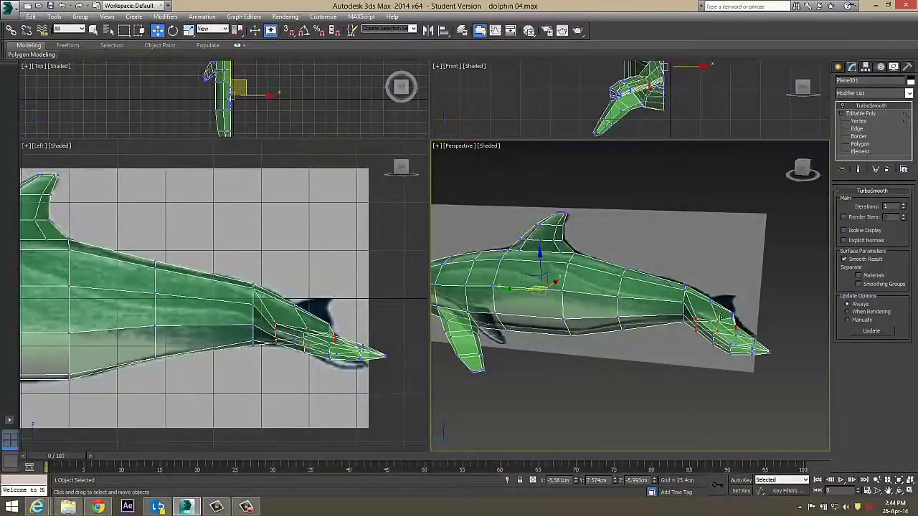
{"action": "scroll", "coordinate": [631, 327], "scroll_direction": "down", "scroll_amount": 3}
{"action": "middle_click_drag", "start_coordinate": [635, 313], "coordinate": [631, 285]}
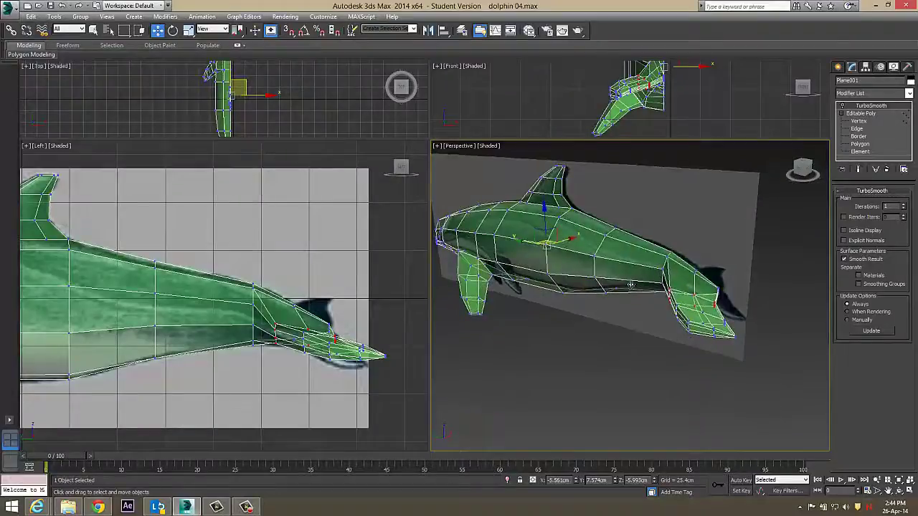
{"action": "left_click", "coordinate": [844, 106]}
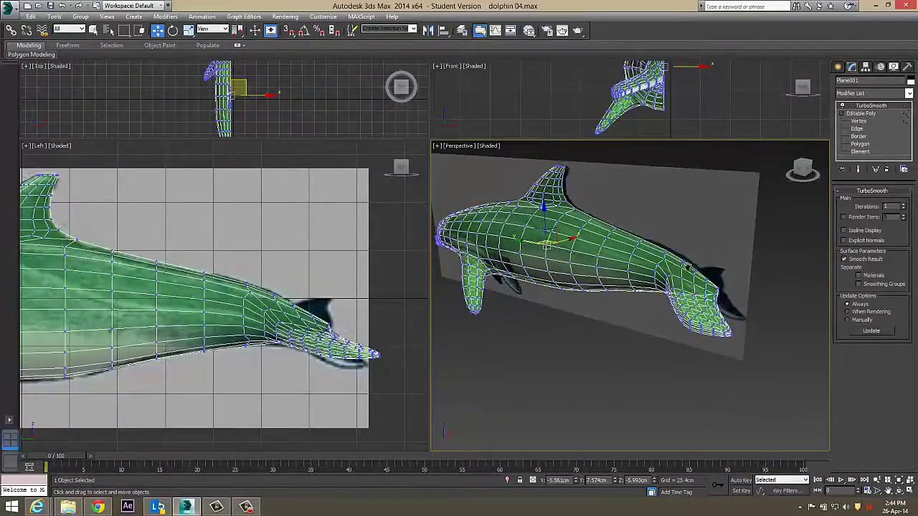
{"action": "scroll", "coordinate": [688, 266], "scroll_direction": "up", "scroll_amount": 3}
{"action": "middle_click_drag", "start_coordinate": [687, 267], "coordinate": [703, 315]}
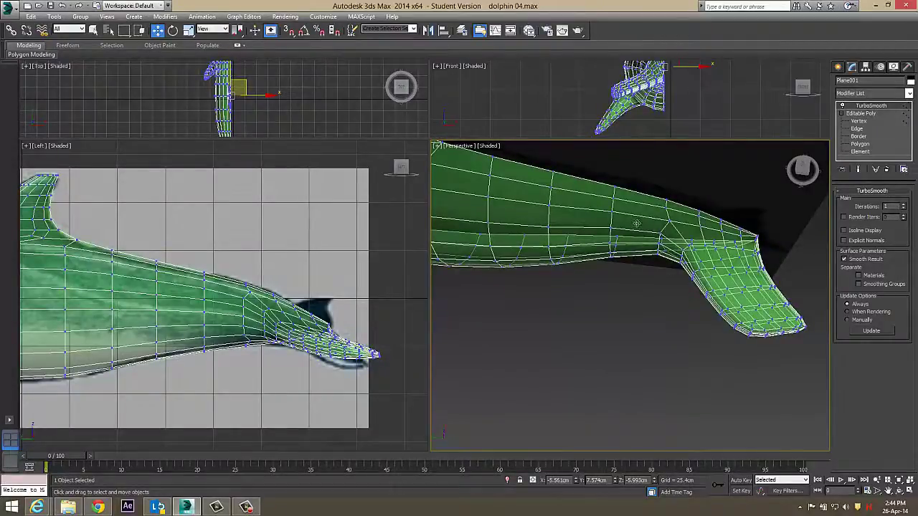
{"action": "middle_click_drag", "start_coordinate": [636, 224], "coordinate": [717, 256], "text": "alt"}
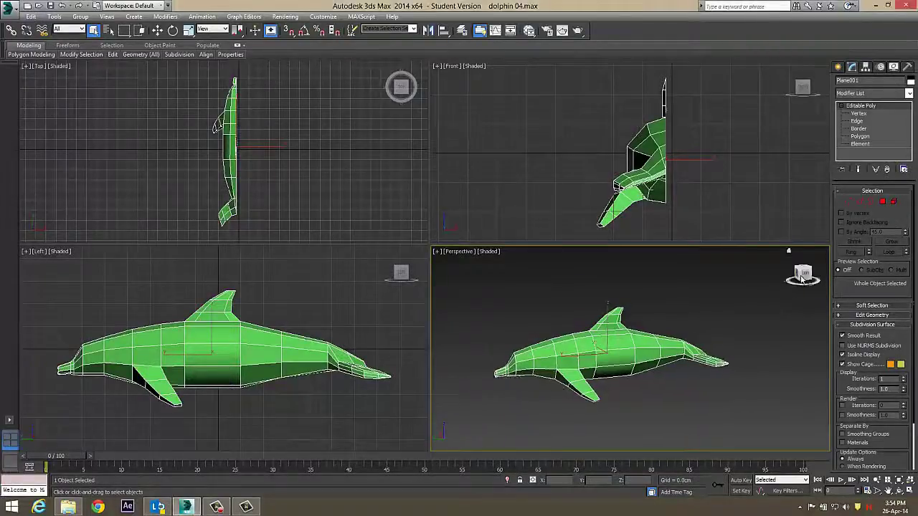
Add a Symmetry modifier to the half dolphin and set its mirror axis to Z.
{"action": "left_click", "coordinate": [801, 279]}
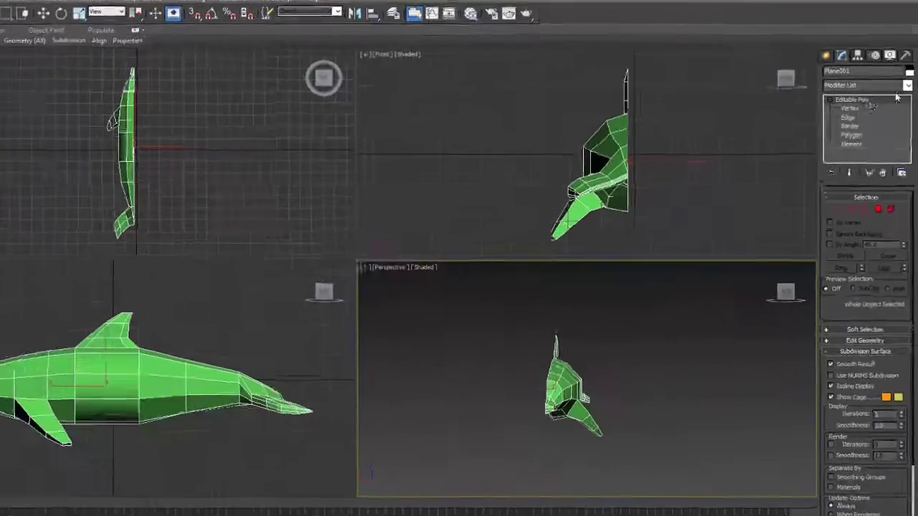
{"action": "left_click", "coordinate": [907, 86]}
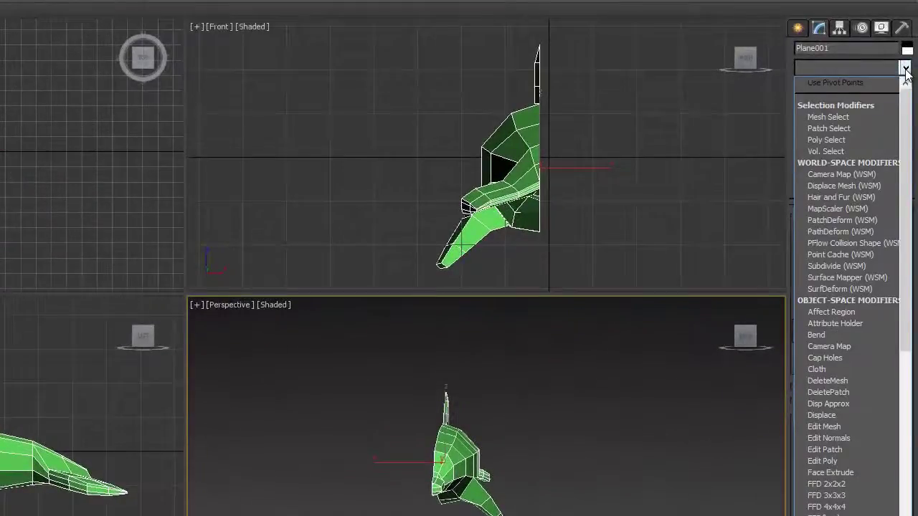
{"action": "scroll", "coordinate": [869, 120], "scroll_direction": "down", "scroll_amount": 18}
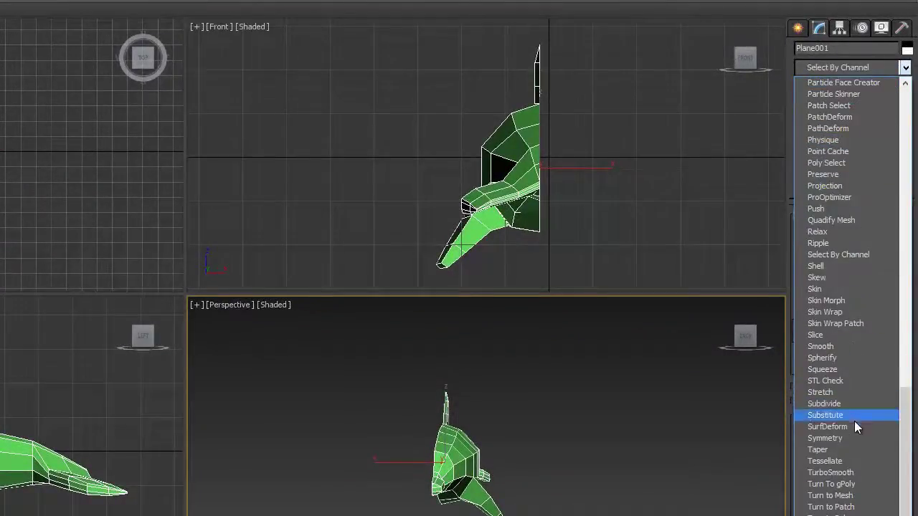
{"action": "left_click", "coordinate": [842, 439]}
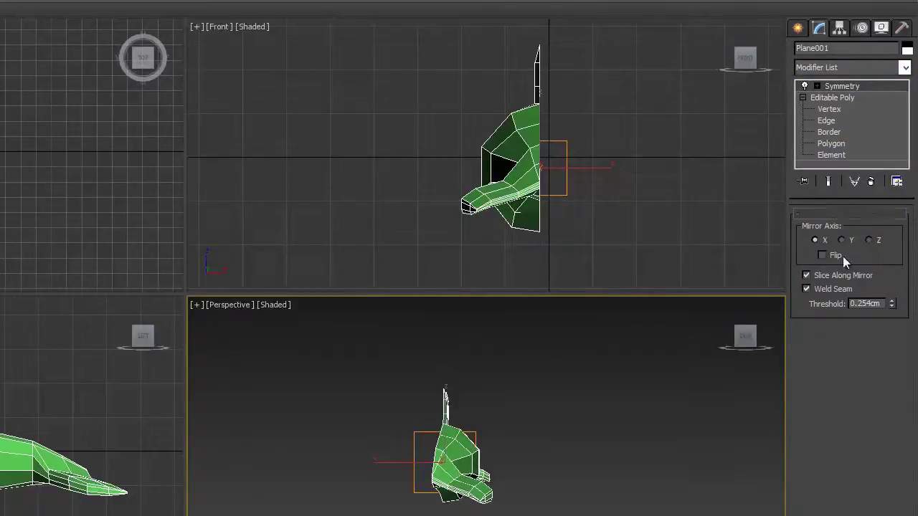
{"action": "left_click", "coordinate": [869, 240]}
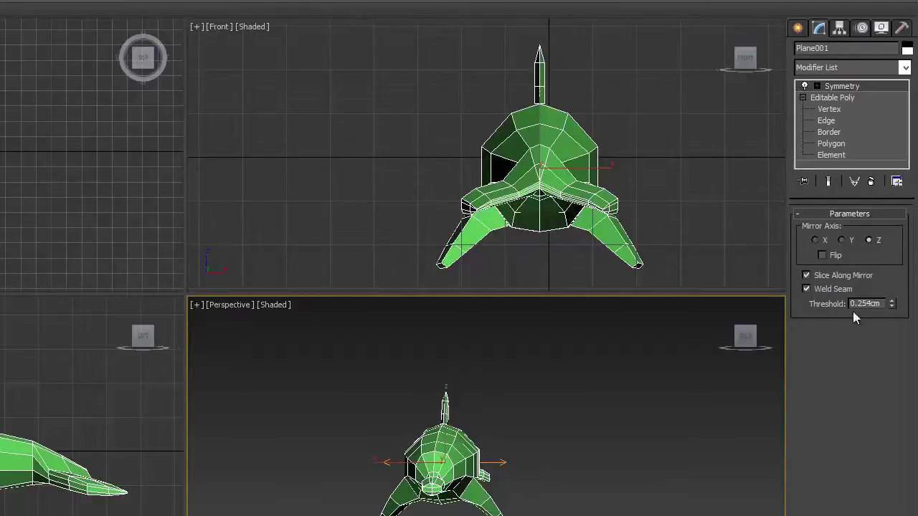
Examine the mirrored dolphin up close from the head end and then from an angle above.
{"action": "scroll", "coordinate": [467, 440], "scroll_direction": "up", "scroll_amount": 2}
{"action": "middle_click_drag", "start_coordinate": [459, 459], "coordinate": [491, 467], "text": "alt"}
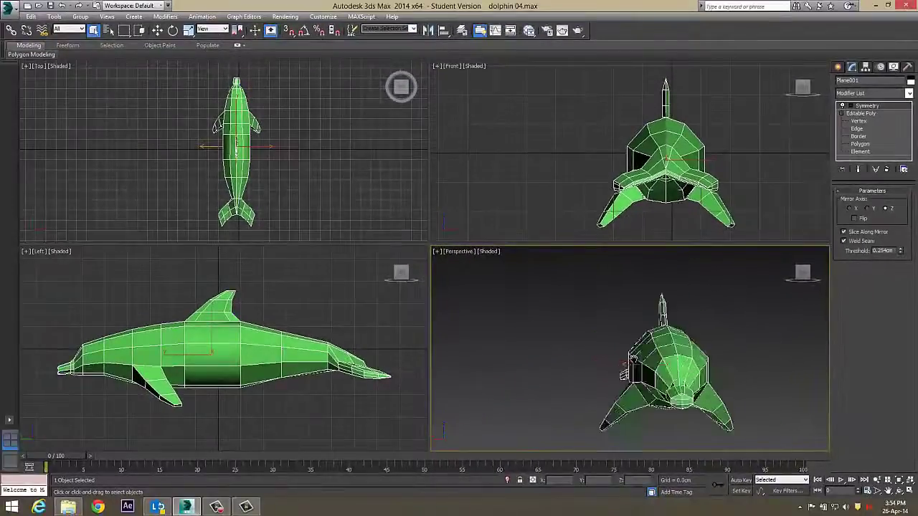
{"action": "scroll", "coordinate": [633, 360], "scroll_direction": "up", "scroll_amount": 4}
{"action": "middle_click_drag", "start_coordinate": [633, 359], "coordinate": [582, 374]}
{"action": "middle_click_drag", "start_coordinate": [663, 311], "coordinate": [704, 331]}
{"action": "scroll", "coordinate": [656, 375], "scroll_direction": "up", "scroll_amount": 3}
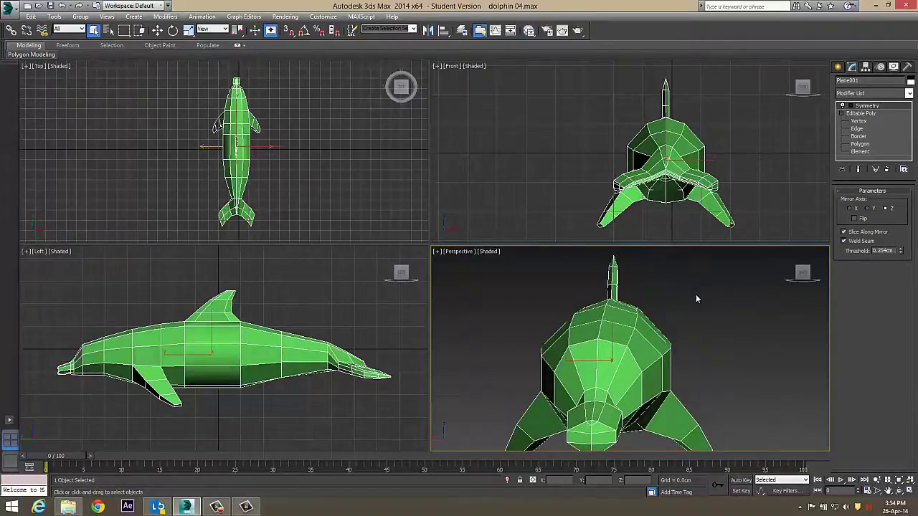
{"action": "scroll", "coordinate": [628, 343], "scroll_direction": "down", "scroll_amount": 3}
{"action": "middle_click_drag", "start_coordinate": [622, 339], "coordinate": [706, 135]}
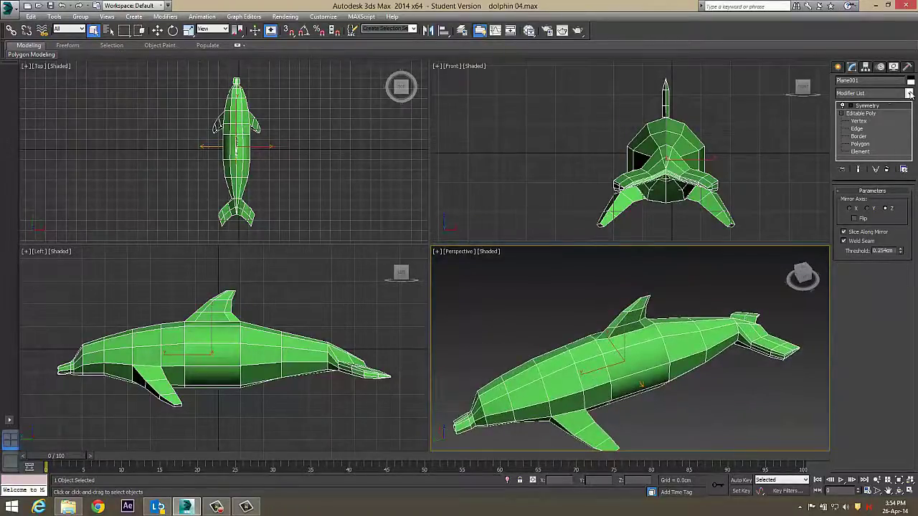
Add a TurboSmooth modifier above Symmetry and view the smoothed dolphin from the side.
{"action": "left_click", "coordinate": [910, 94]}
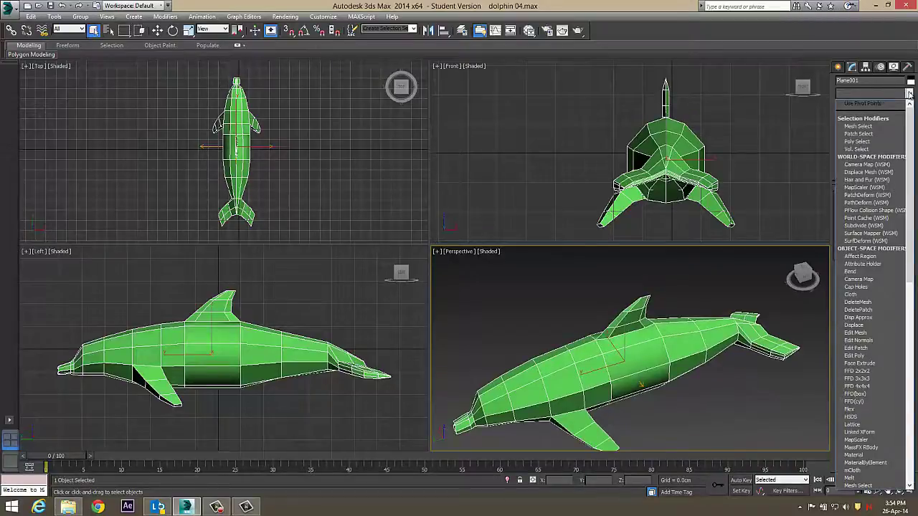
{"action": "key", "text": "t"}
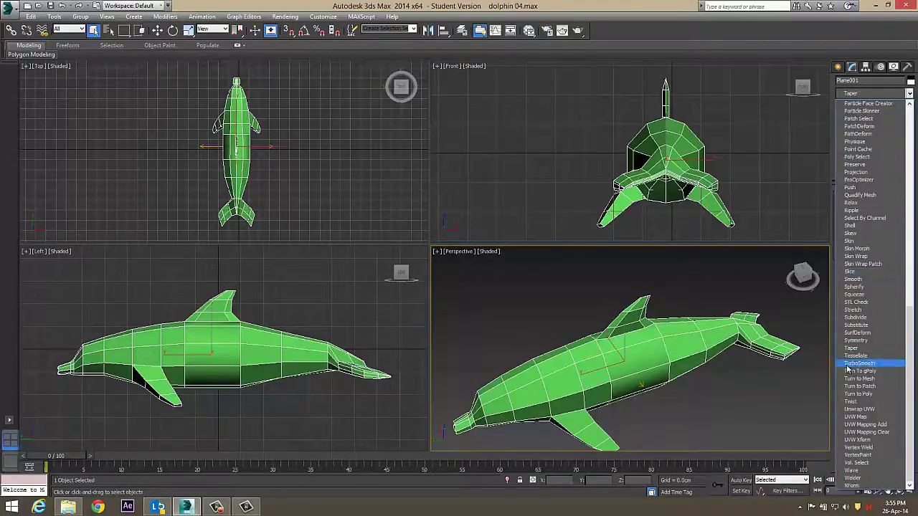
{"action": "left_click", "coordinate": [860, 364]}
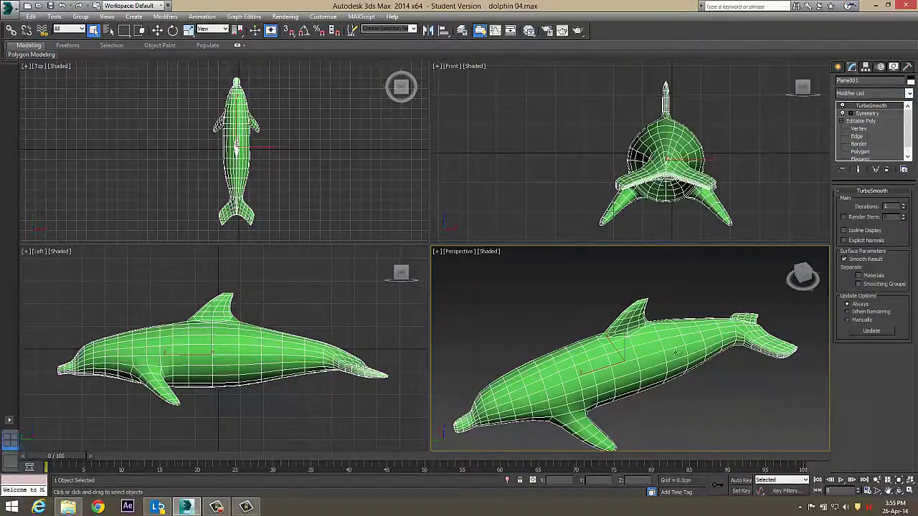
{"action": "left_click_drag", "start_coordinate": [803, 276], "coordinate": [788, 252]}
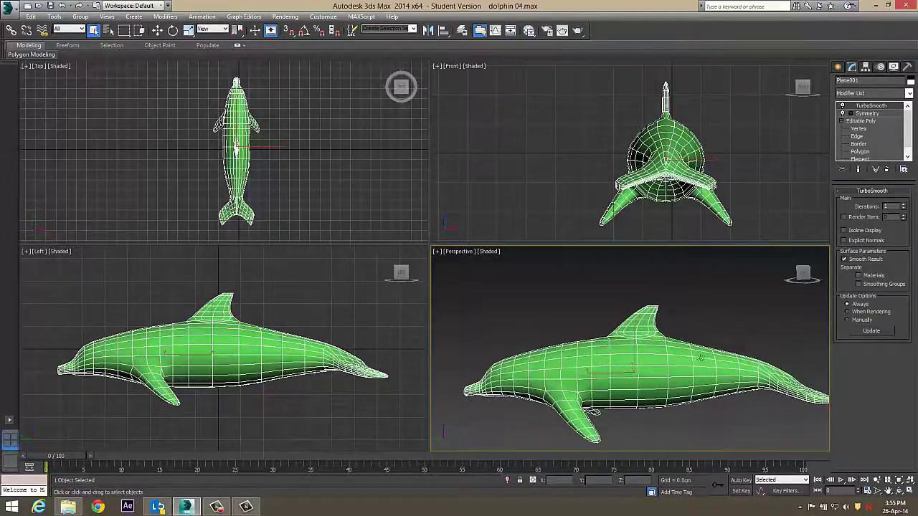